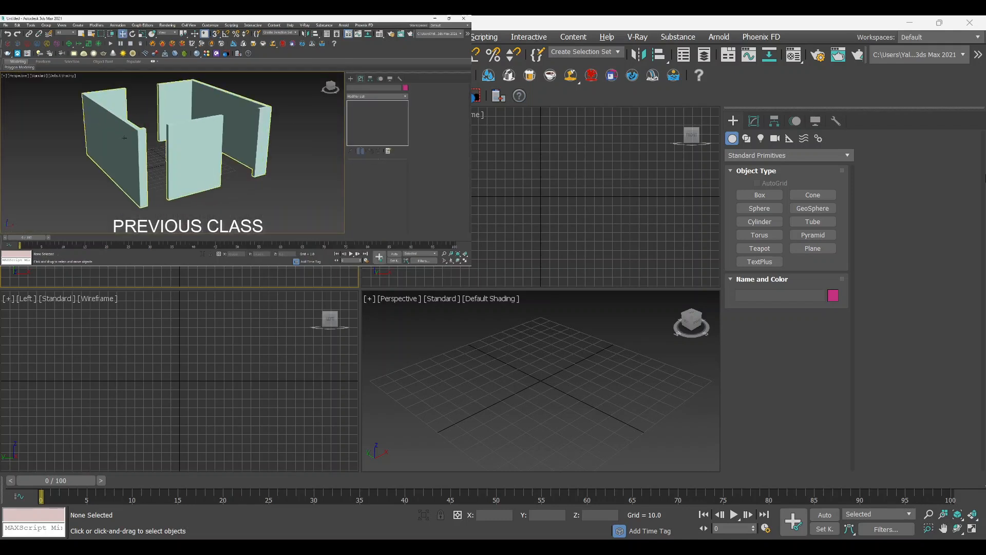
left_click(747, 138)
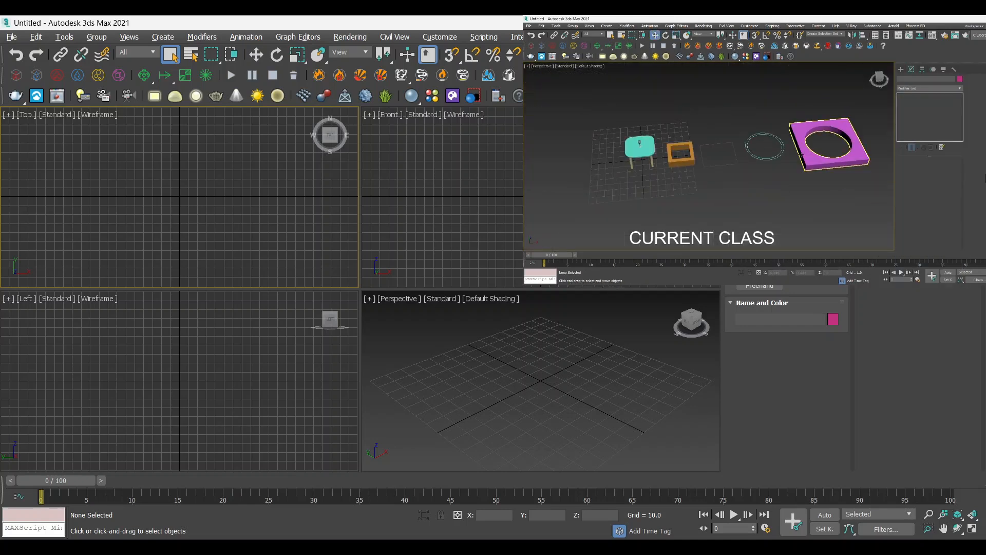
left_click(734, 138)
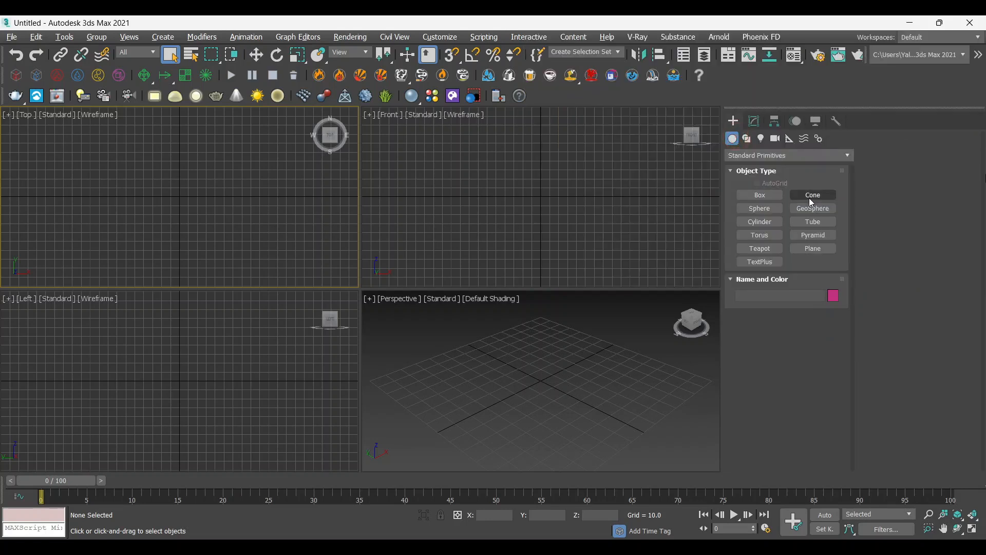
Create a rectangle spline with length 20 and width 20 at the origin in the Top view using keyboard entry
left_click(747, 138)
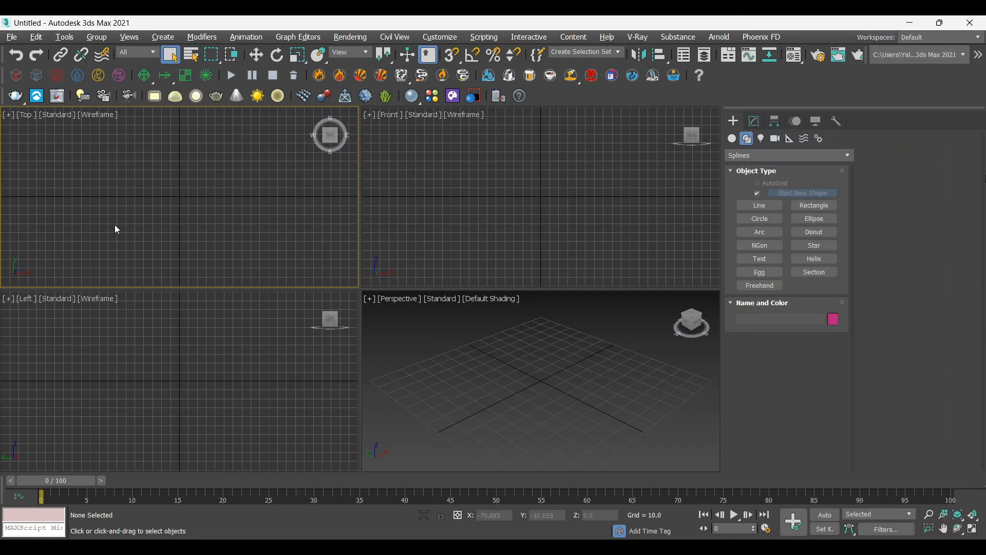
scroll(169, 193, "up", 3)
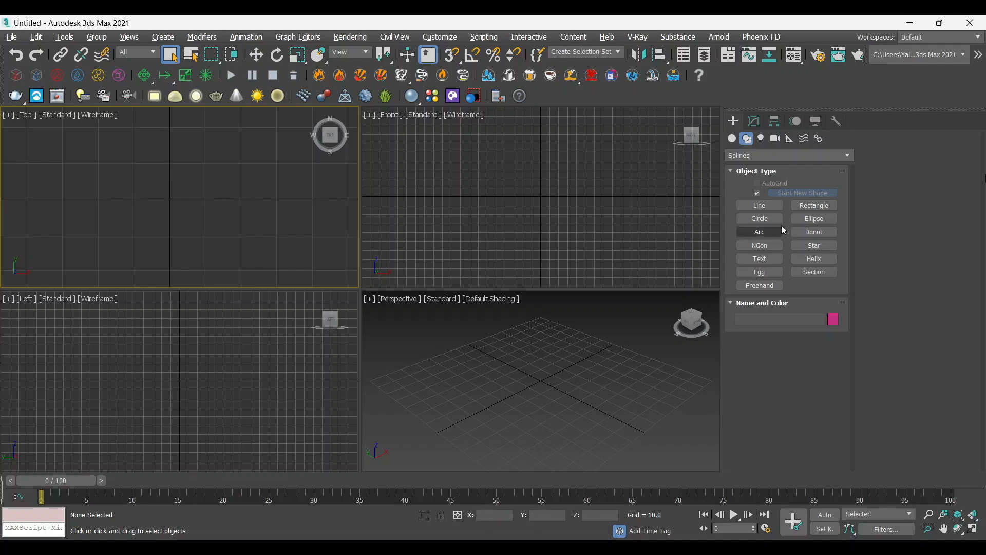
left_click(812, 207)
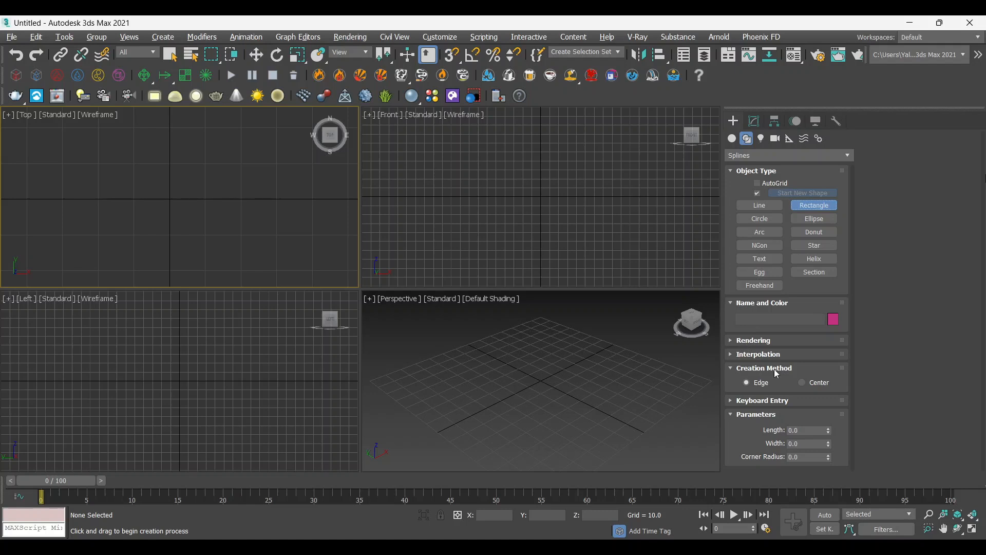
left_click(762, 399)
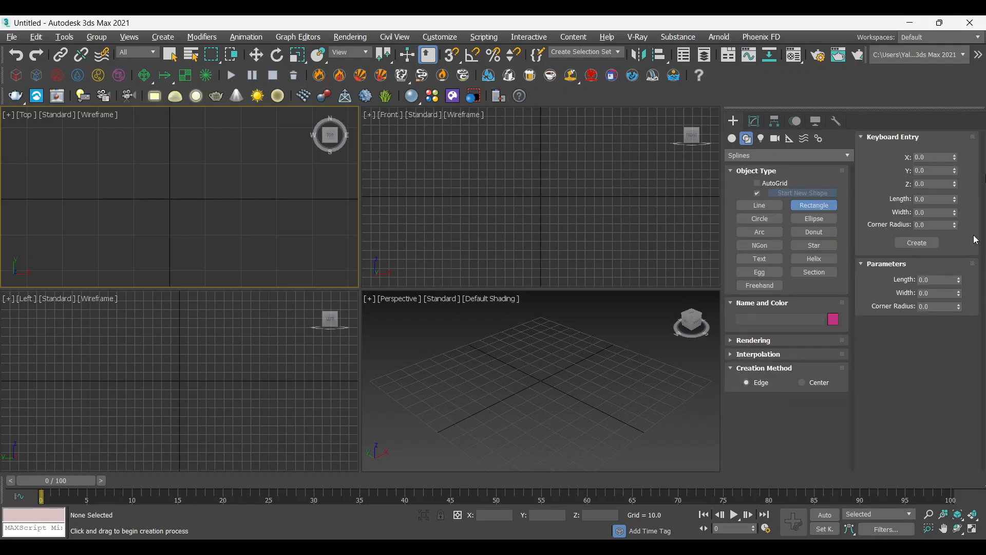
left_click(936, 279)
left_click(930, 200)
type("10")
left_click(931, 214)
type("10")
left_click(932, 200)
type("20")
left_click(933, 212)
type("20")
key("Return")
left_click(917, 243)
right_click(150, 191)
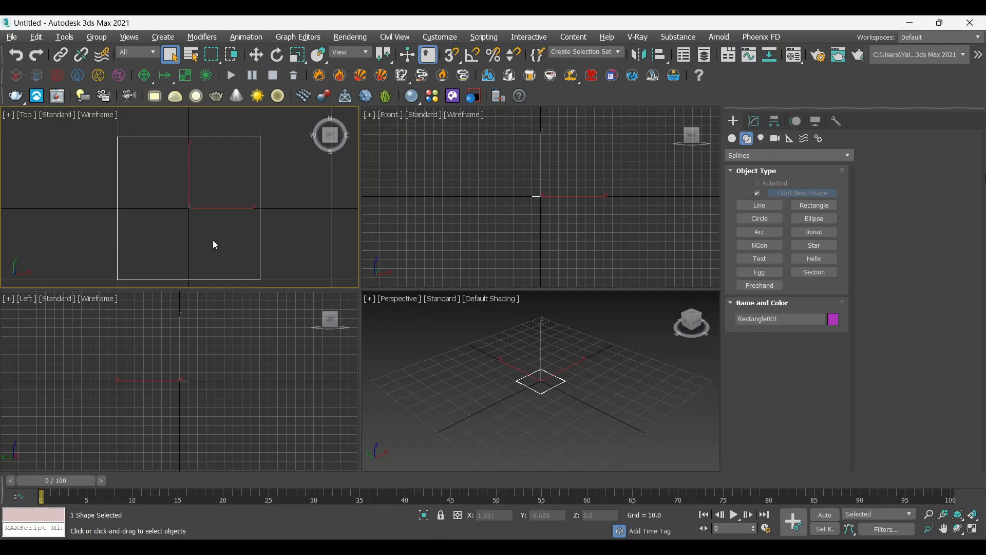
Set the rectangle's length and width to 10 each
left_click(754, 121)
left_click(802, 343)
type("10")
key("Tab")
type("10")
key("Return")
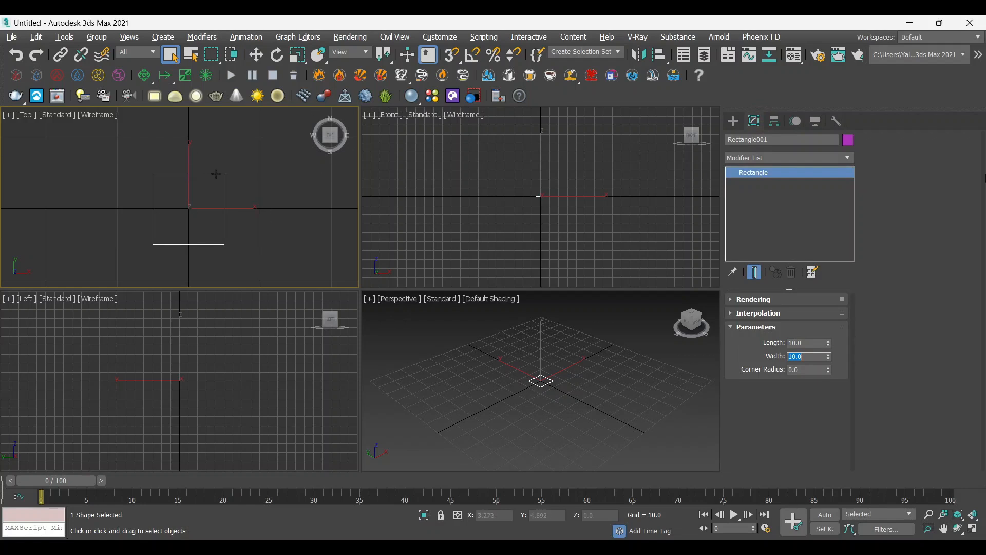
Undo the last changes to the rectangle's length and width
scroll(260, 216, "up", 4)
scroll(246, 195, "down", 4)
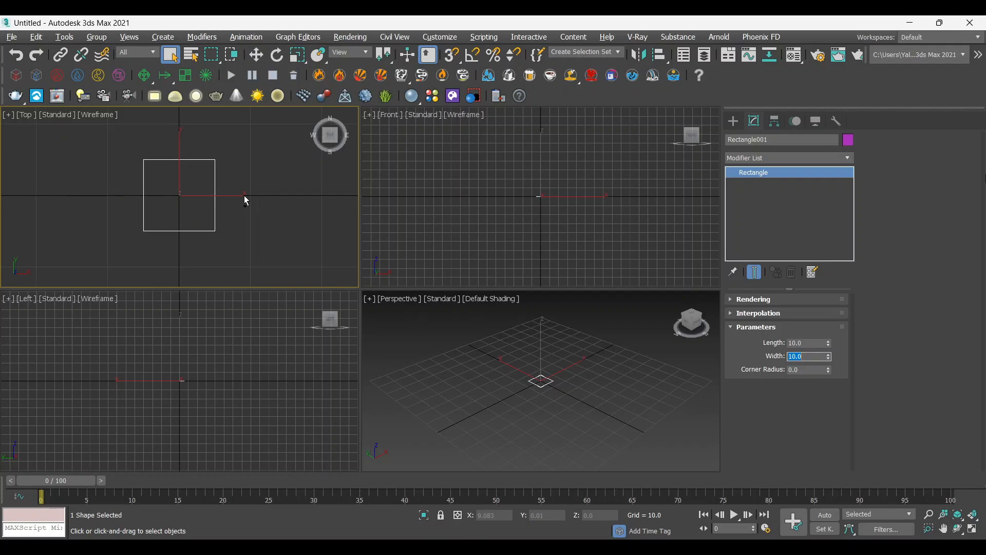
middle_click_drag(244, 195, 238, 198)
key("ctrl+z")
key("ctrl+z")
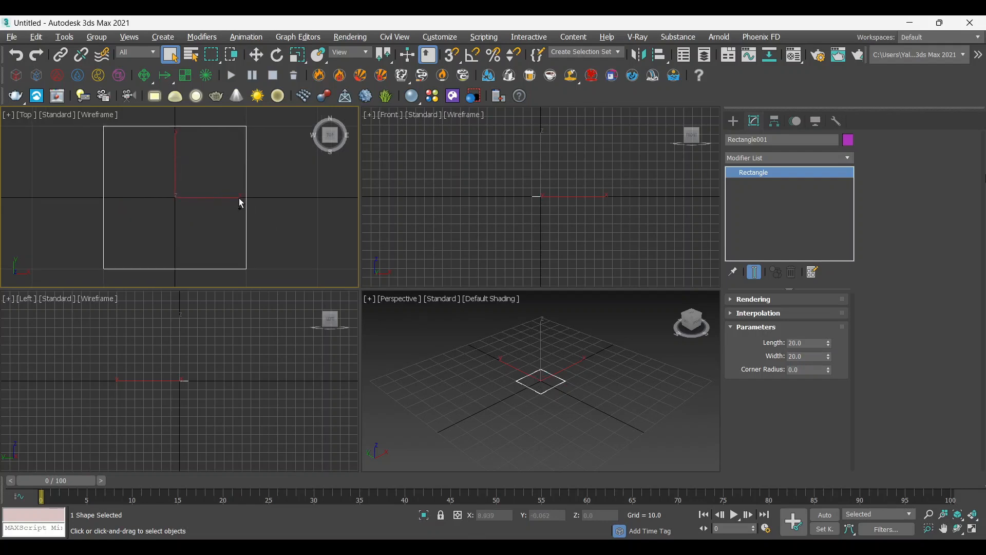
Set the home grid spacing to 1 and make its dynamic update apply to all viewports
right_click(450, 58)
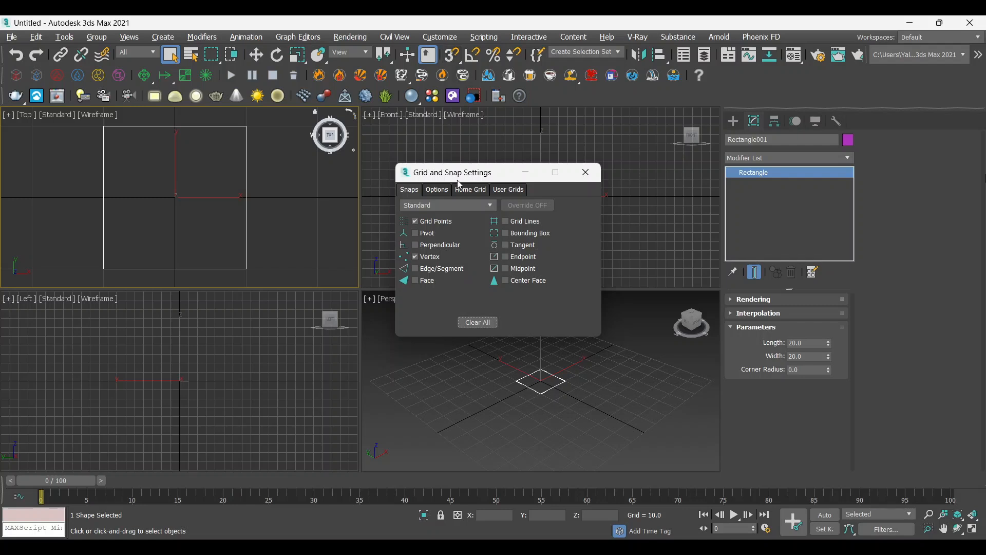
left_click(594, 177)
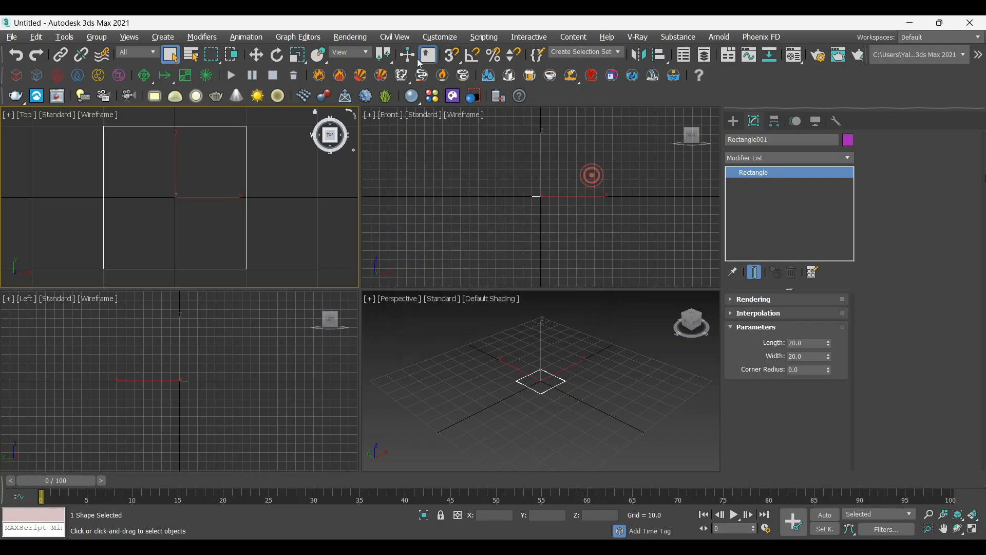
right_click(452, 61)
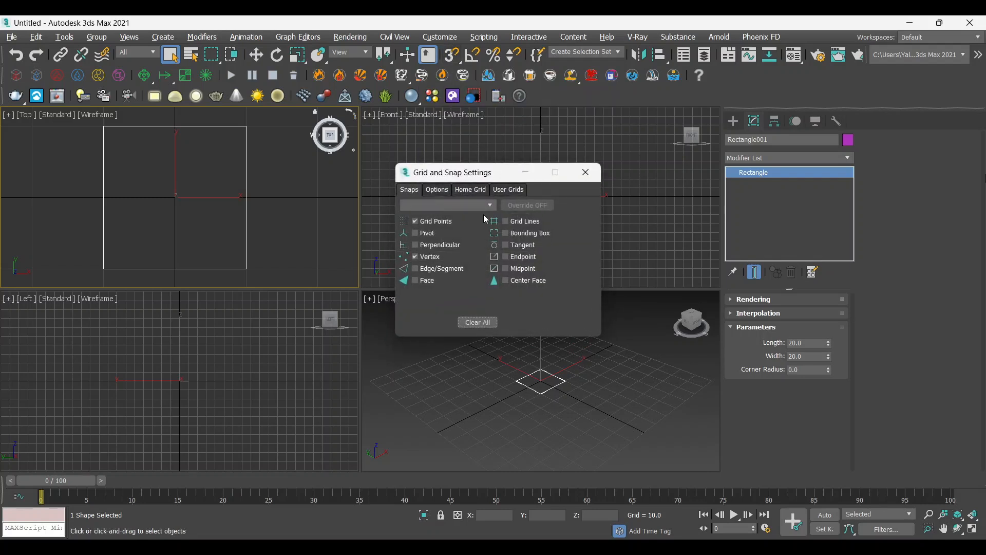
left_click(465, 191)
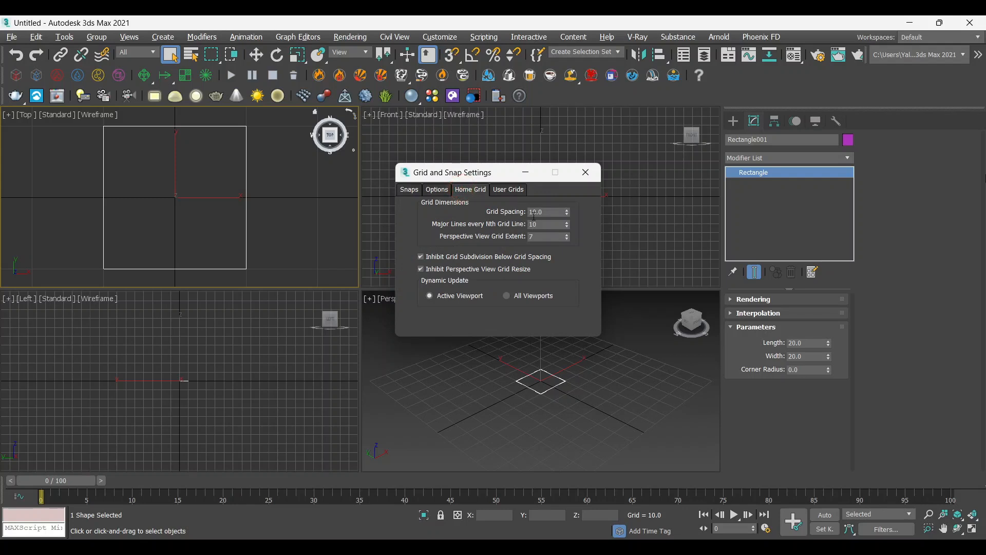
double_click(551, 213)
type("1")
key("Return")
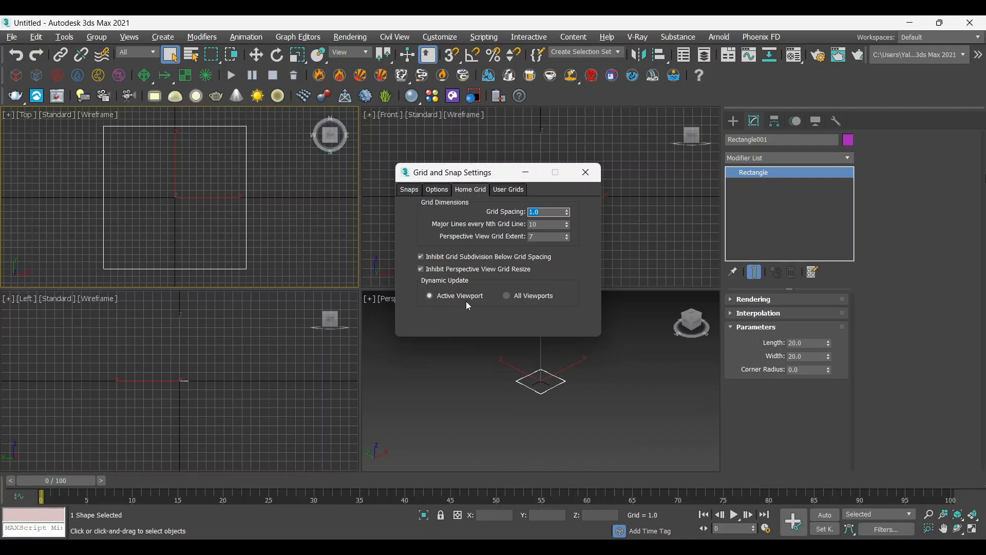
left_click(511, 297)
left_click(586, 172)
Maximize the Top viewport and frame the whole rectangle with the Move tool active
scroll(174, 153, "up", 6)
scroll(184, 161, "down", 6)
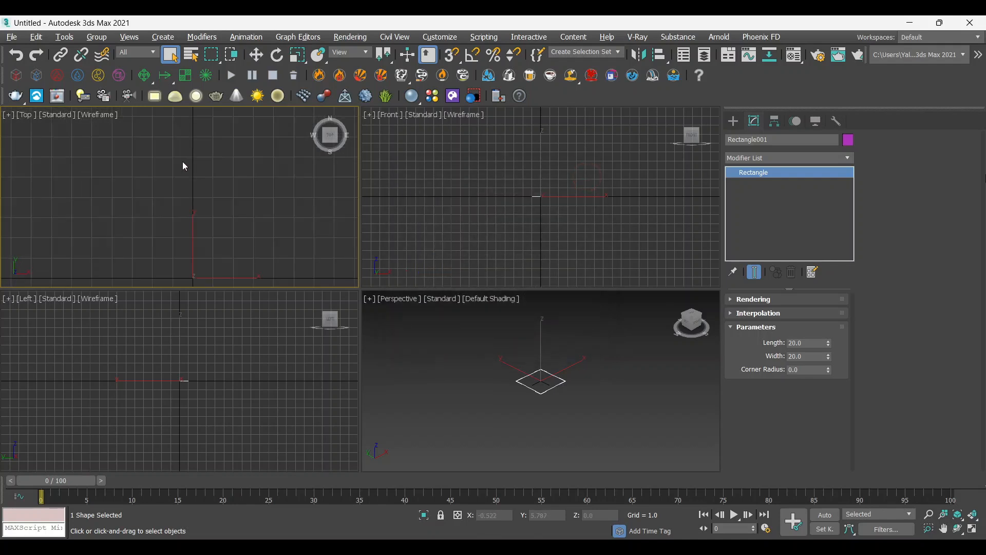
scroll(200, 174, "up", 3)
scroll(203, 175, "up", 2)
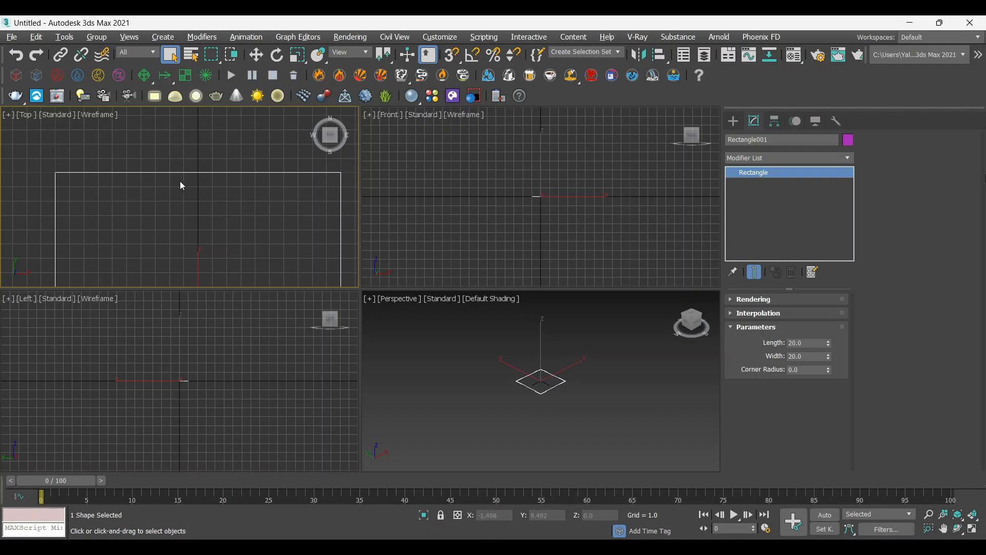
middle_click_drag(227, 204, 203, 163)
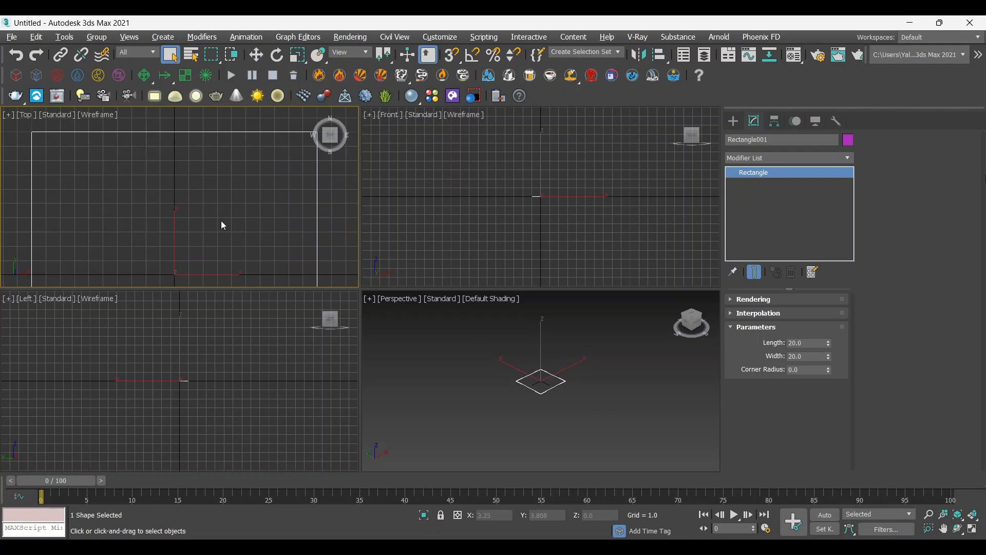
key("alt+w")
key("z")
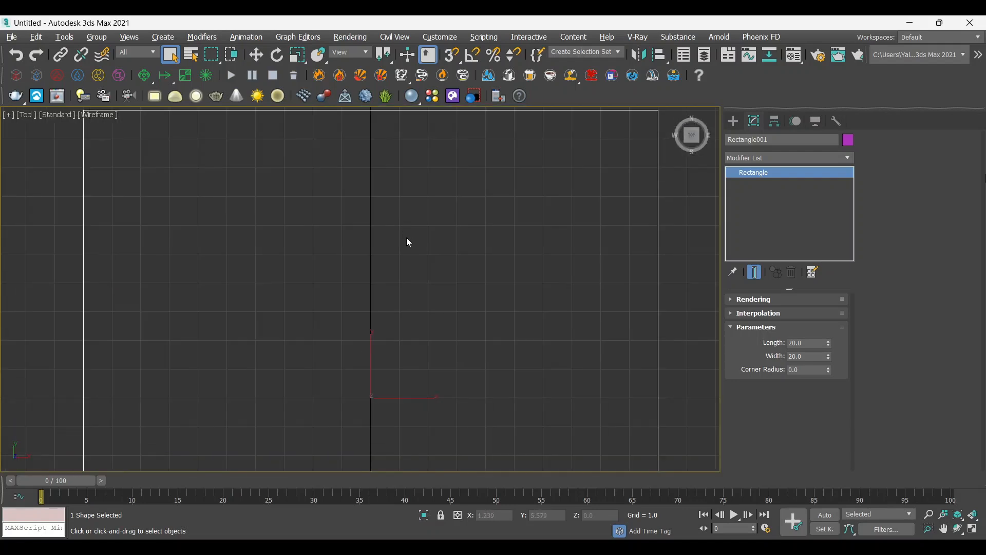
key("w")
left_click(461, 276)
left_click_drag(558, 220, 485, 283)
middle_click_drag(401, 352, 399, 330)
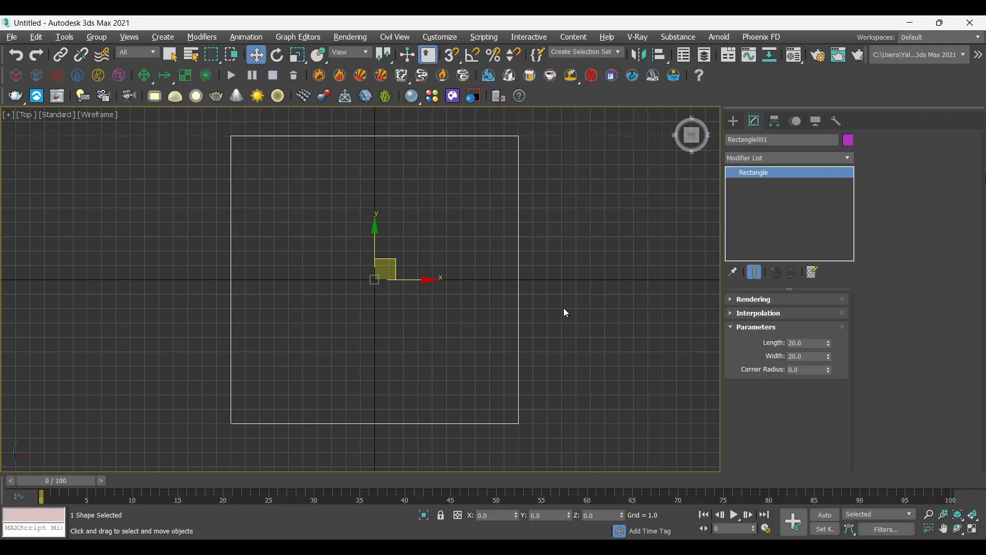
middle_click_drag(563, 309, 560, 312)
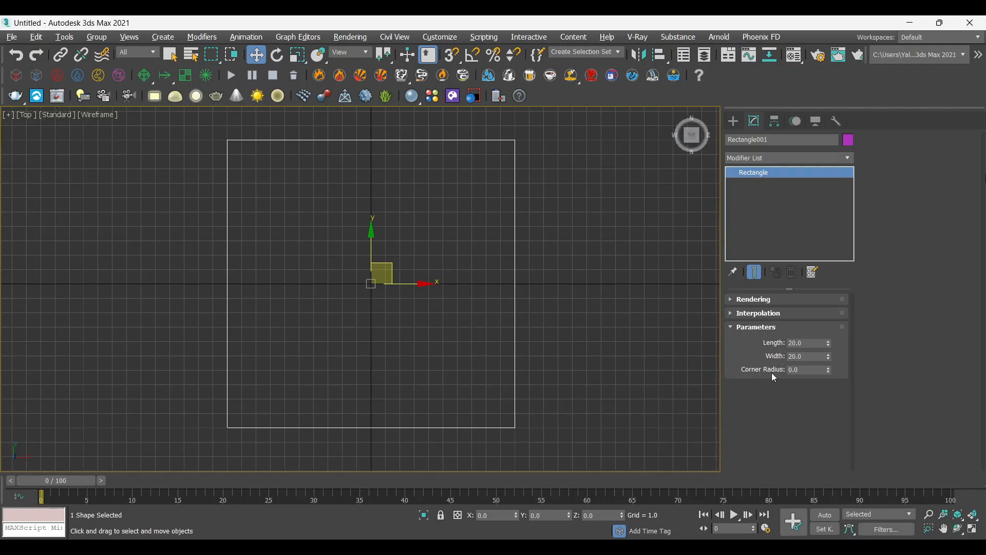
Try a corner radius of 1 on the rectangle and reset it to 0
left_click_drag(803, 369, 749, 377)
type("1")
key("Return")
type("0")
key("Return")
Convert the rectangle to an editable spline
left_click(438, 317)
left_click_drag(578, 226, 375, 293)
right_click(475, 267)
mouse_move(568, 398)
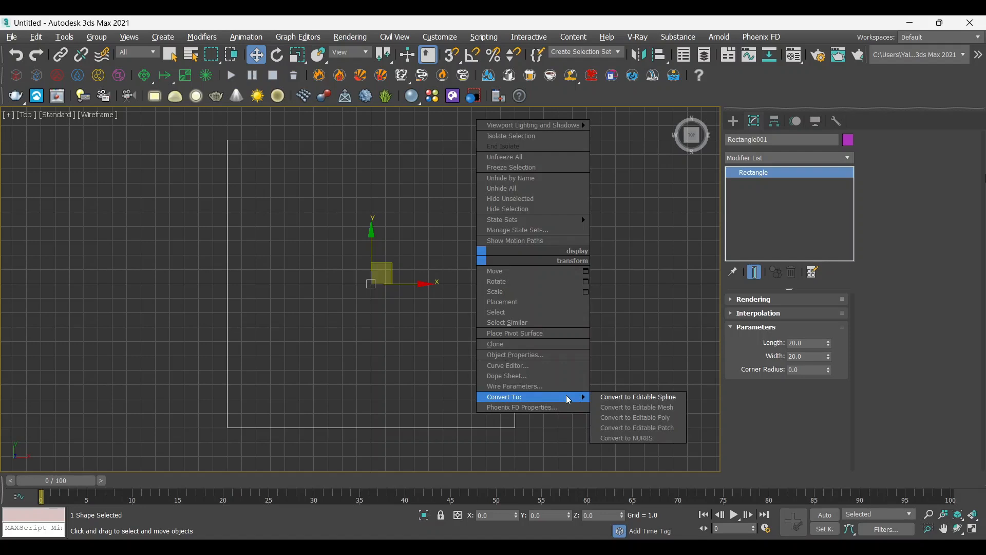
left_click(646, 398)
Enter vertex level on the spline, select all four vertices and set their type to Corner
scroll(494, 210, "up", 2)
scroll(512, 218, "down", 4)
scroll(497, 261, "up", 2)
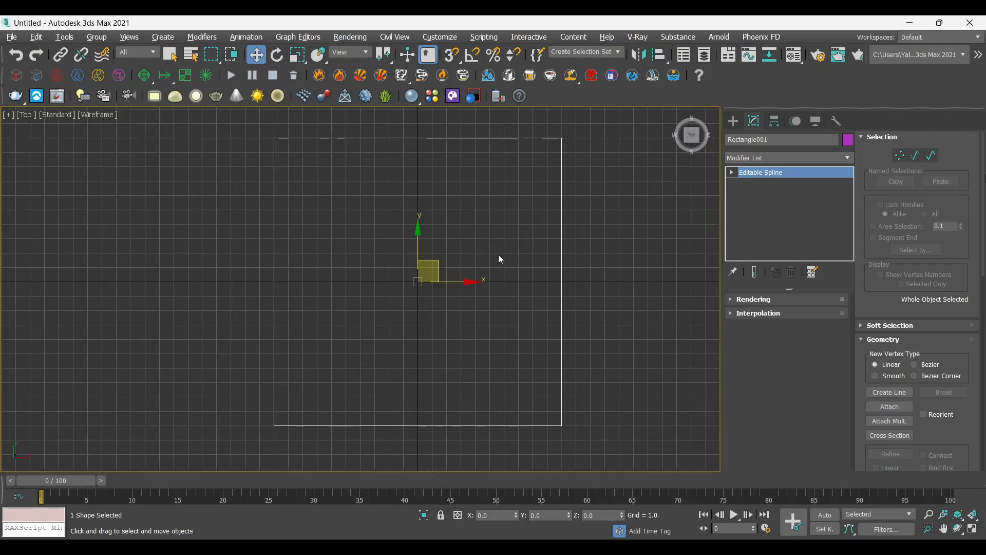
left_click(901, 156)
left_click_drag(611, 117, 229, 440)
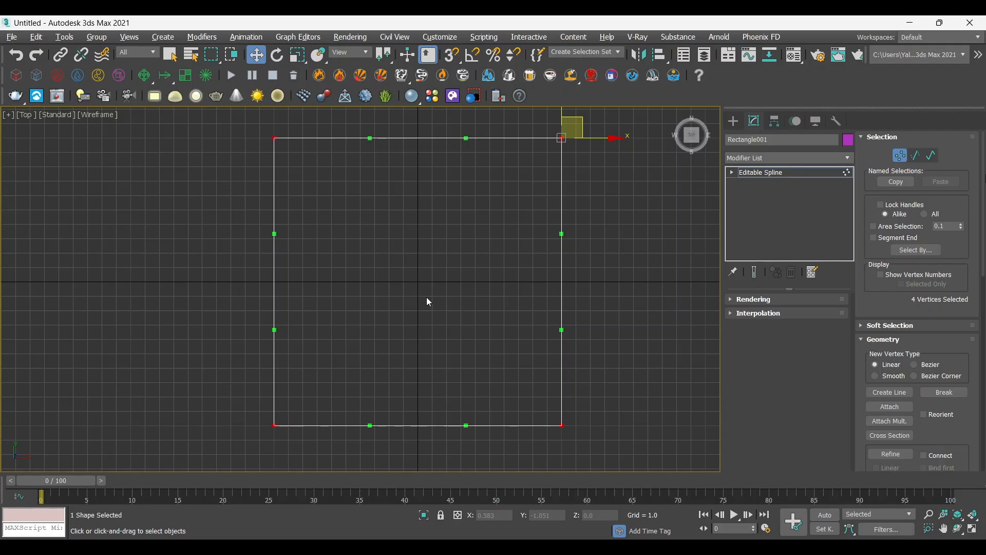
middle_click_drag(449, 243, 452, 263)
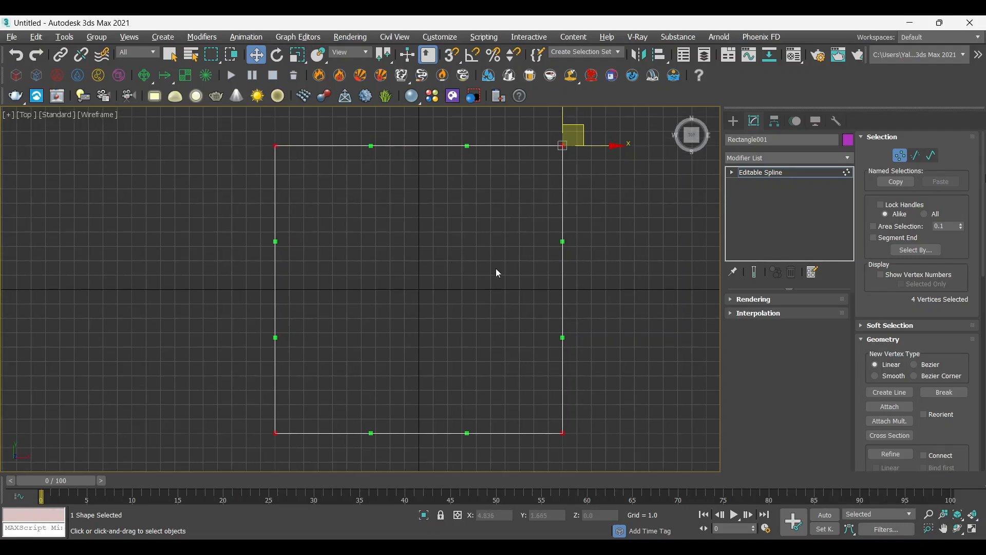
right_click(508, 229)
left_click(487, 157)
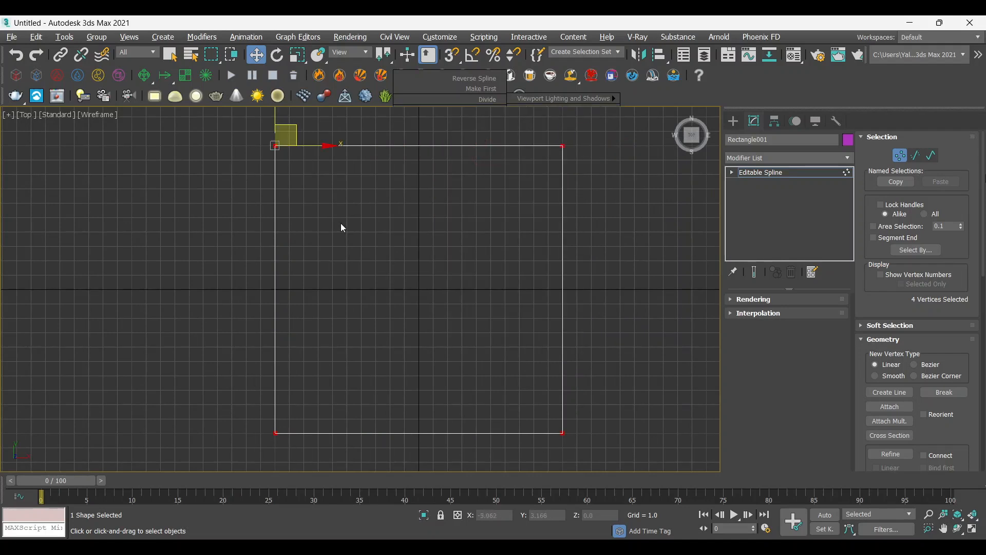
Try moving all four vertices together and undo the move
left_click_drag(295, 137, 388, 149)
left_click(460, 248)
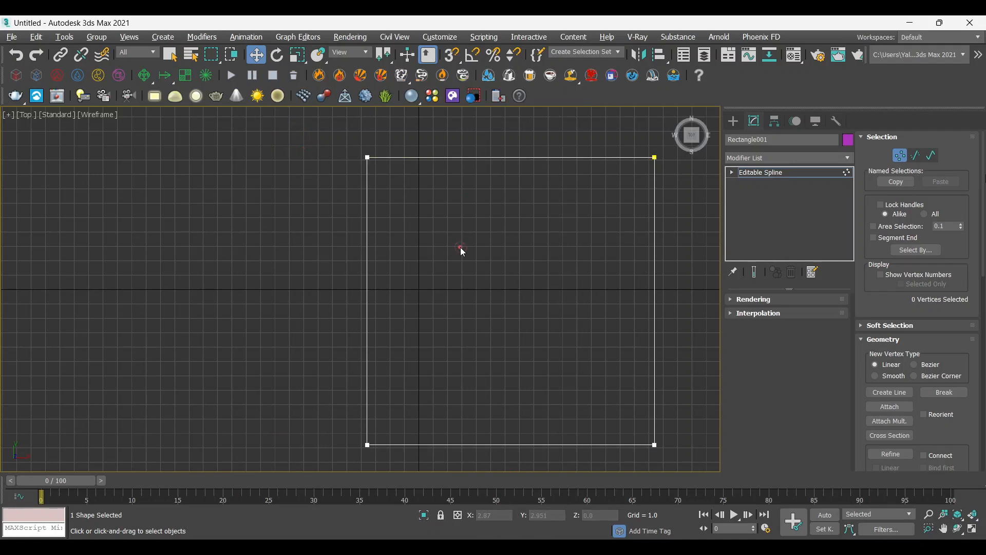
key("ctrl+z")
key("ctrl+z")
Try moving the upper-left vertex and undo the edits back through the Corner conversion
left_click(170, 184)
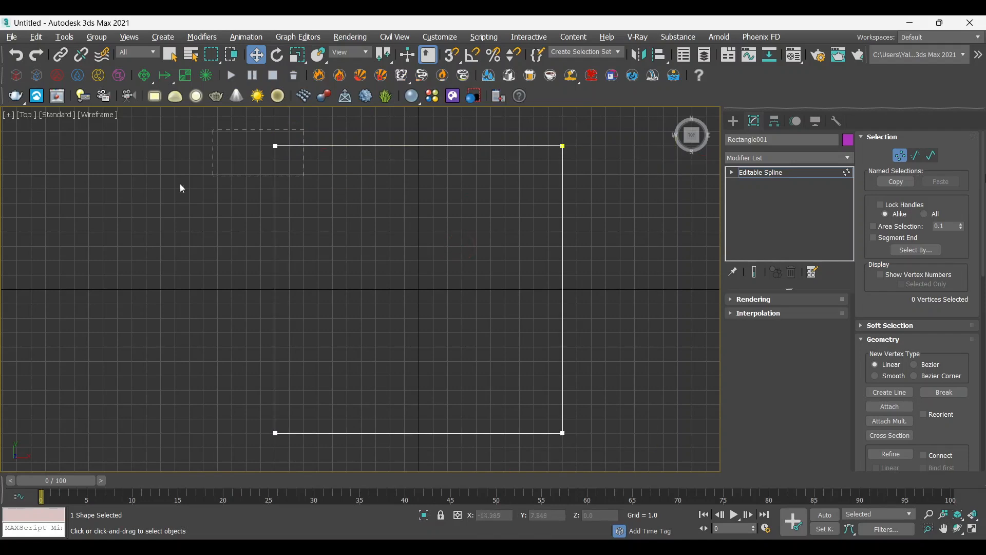
left_click_drag(289, 131, 237, 177)
left_click_drag(296, 133, 237, 176)
key("ctrl+z")
key("ctrl+z")
key("ctrl+z")
key("ctrl+z")
key("ctrl+z")
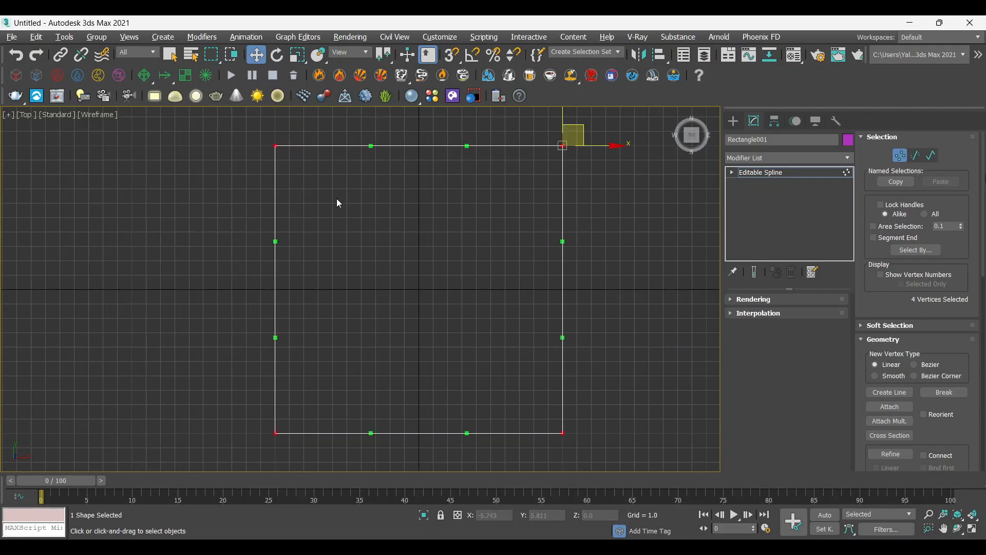
Try moving the selected vertices and the upper-right vertex alone, undoing each move
left_click_drag(578, 136, 583, 189)
key("ctrl+z")
left_click(643, 232)
left_click_drag(609, 125, 504, 201)
left_click_drag(580, 136, 535, 267)
key("ctrl+z")
Set all four vertices of the square to Corner and reselect all of them
left_click_drag(607, 123, 195, 455)
right_click(384, 276)
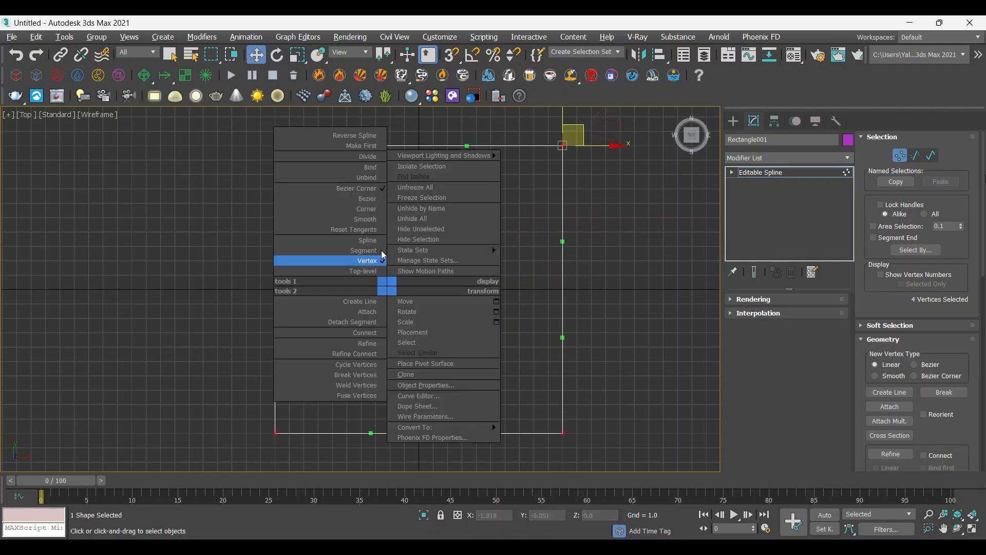
left_click(363, 207)
left_click(397, 237)
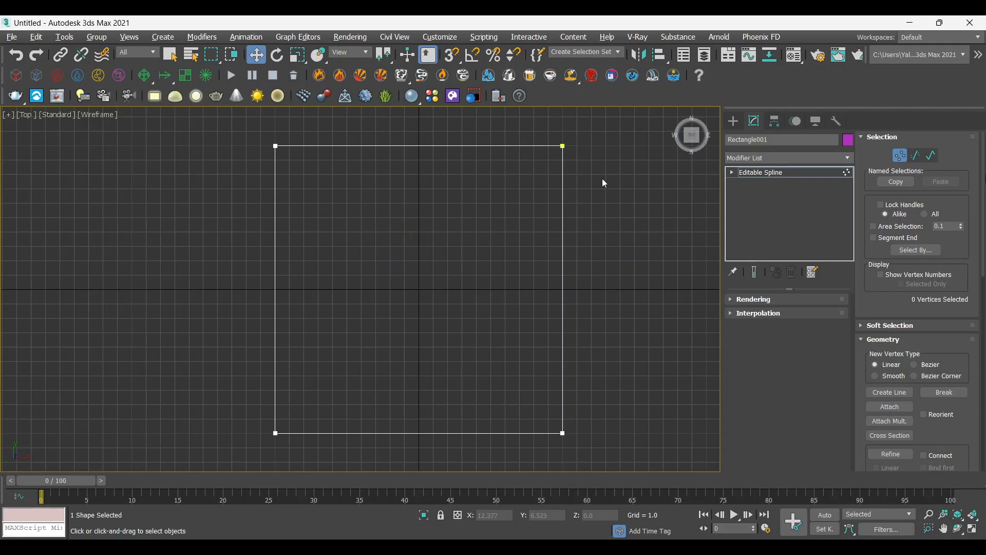
left_click_drag(606, 120, 239, 455)
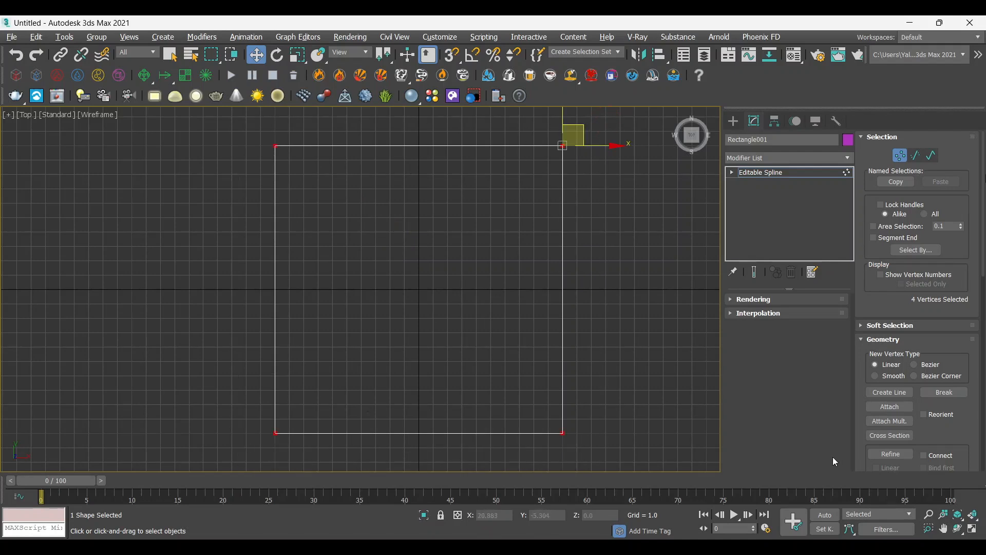
Try rounding the four selected corners freehand with Fillet and undo it
scroll(964, 418, "down", 1)
scroll(964, 418, "down", 10)
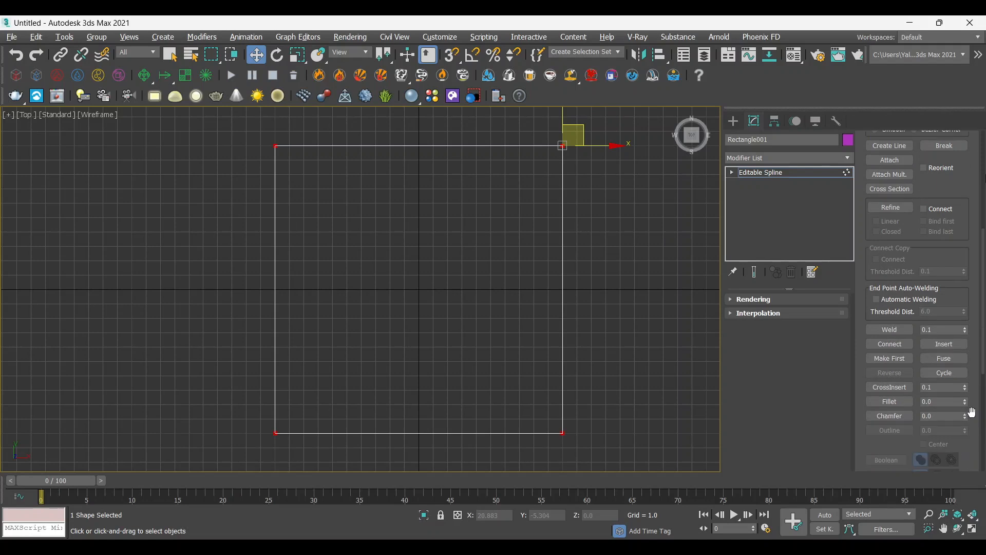
left_click(882, 408)
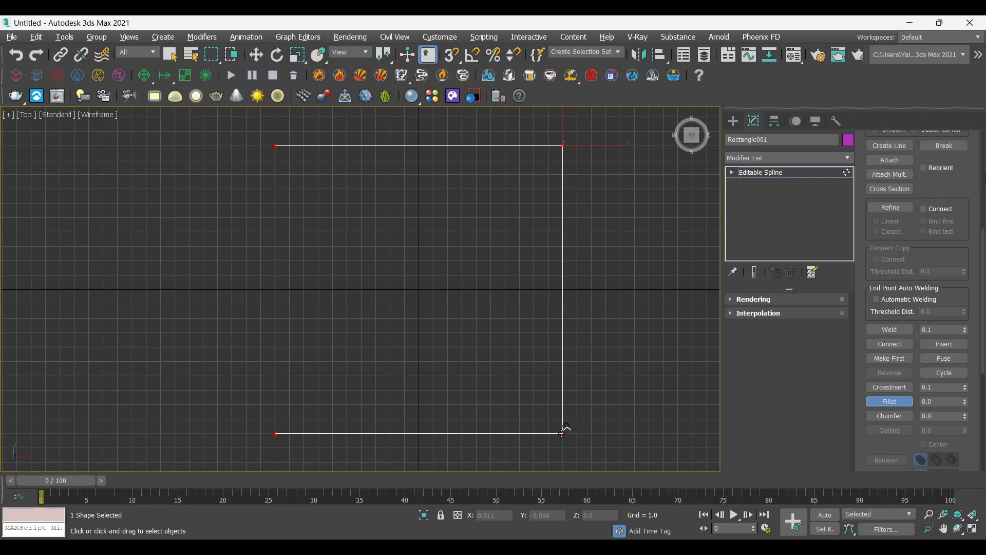
left_click_drag(562, 432, 550, 404)
key("w")
key("ctrl+z")
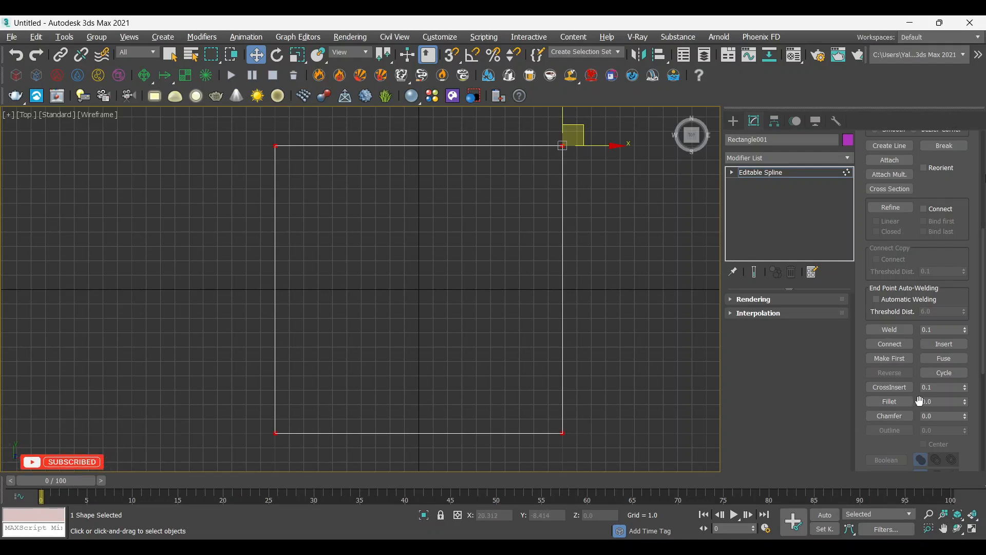
Round the four selected corners of the square with a numeric Fillet value
left_click(896, 403)
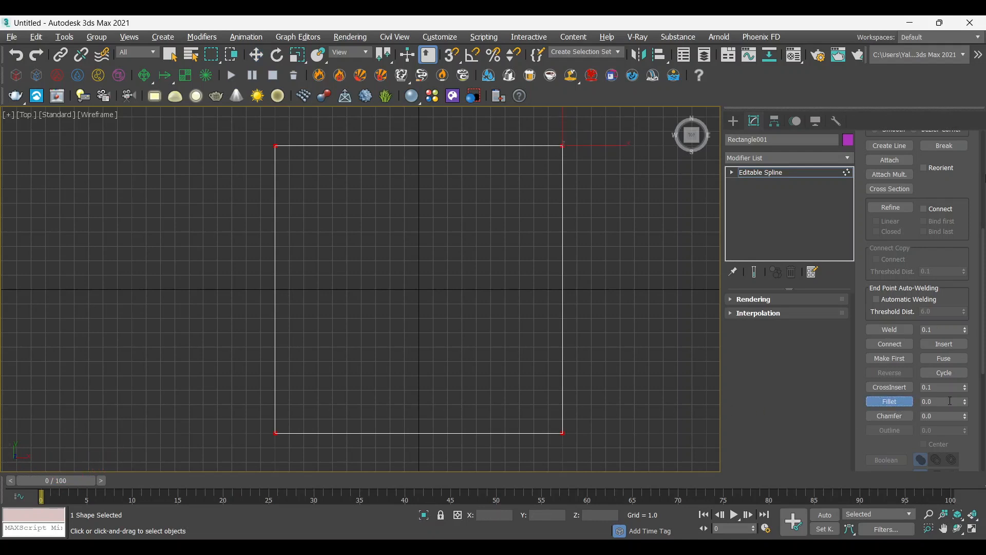
left_click_drag(932, 403, 916, 405)
left_click(886, 402)
left_click(906, 401)
left_click(931, 402)
key("Return")
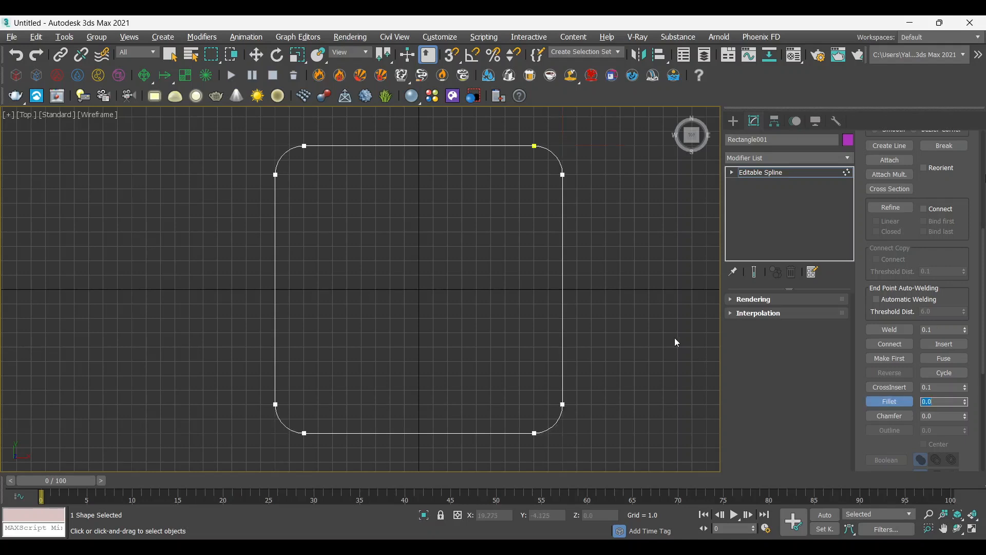
Leave vertex editing, reselect the rounded shape as a whole and undo the fillet
left_click(759, 173)
left_click(617, 239)
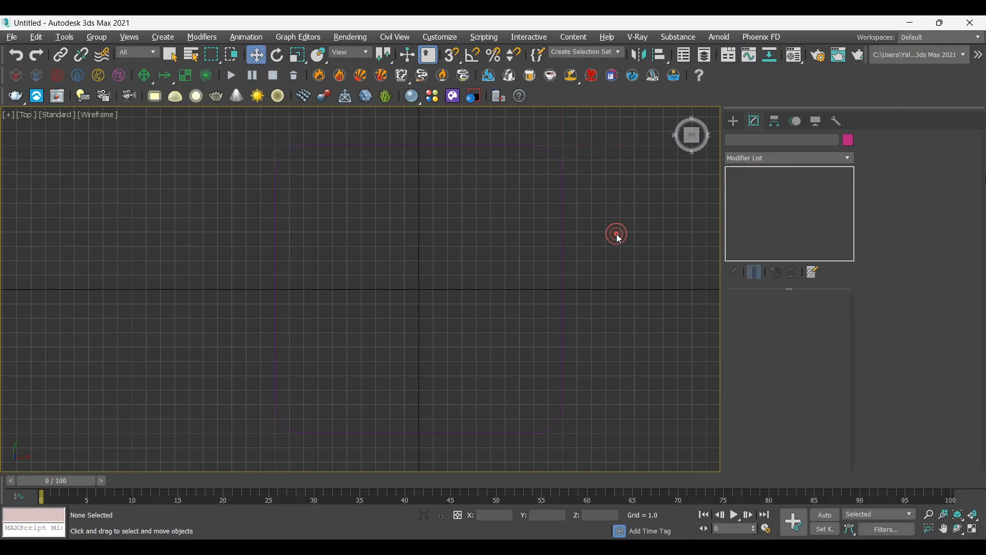
left_click_drag(597, 206, 518, 331)
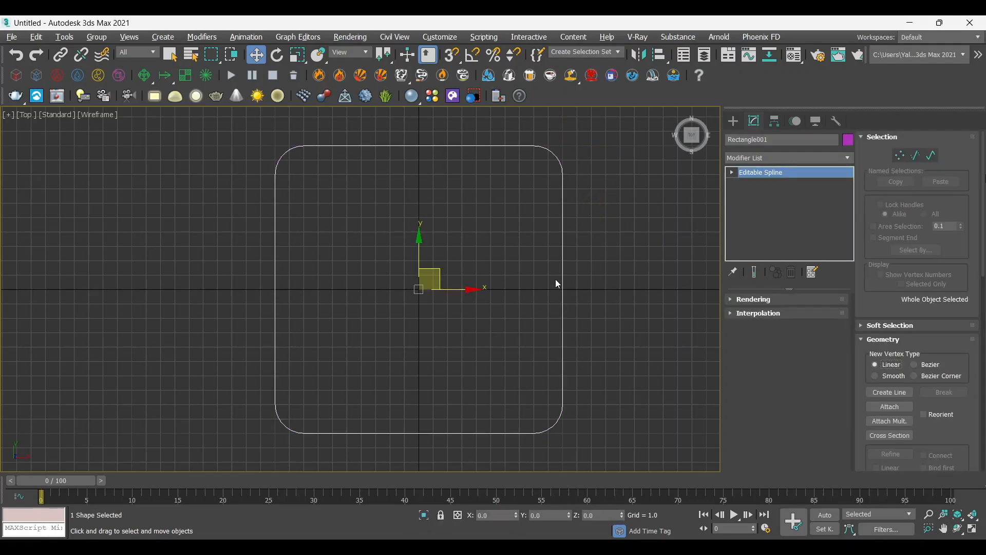
middle_click_drag(556, 281, 562, 284)
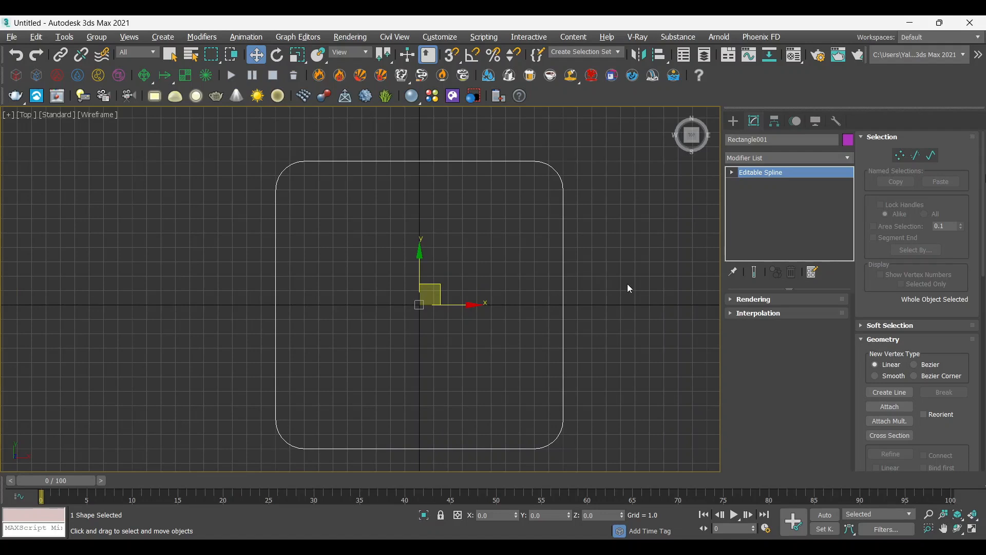
key("ctrl+z")
key("ctrl+z")
key("ctrl+z")
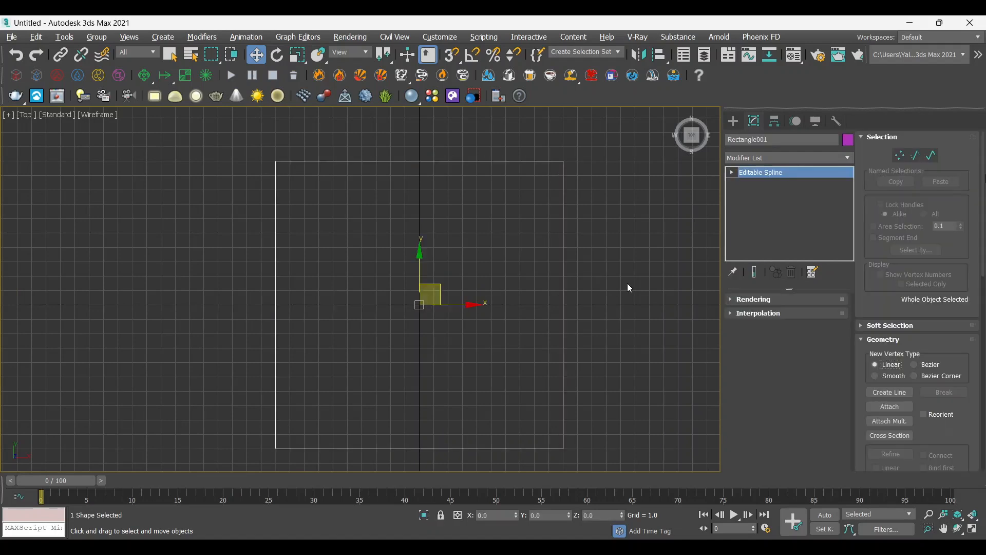
Refine the square with 3D snap on, adding a vertex at the midpoint of each vertical side
left_click(900, 156)
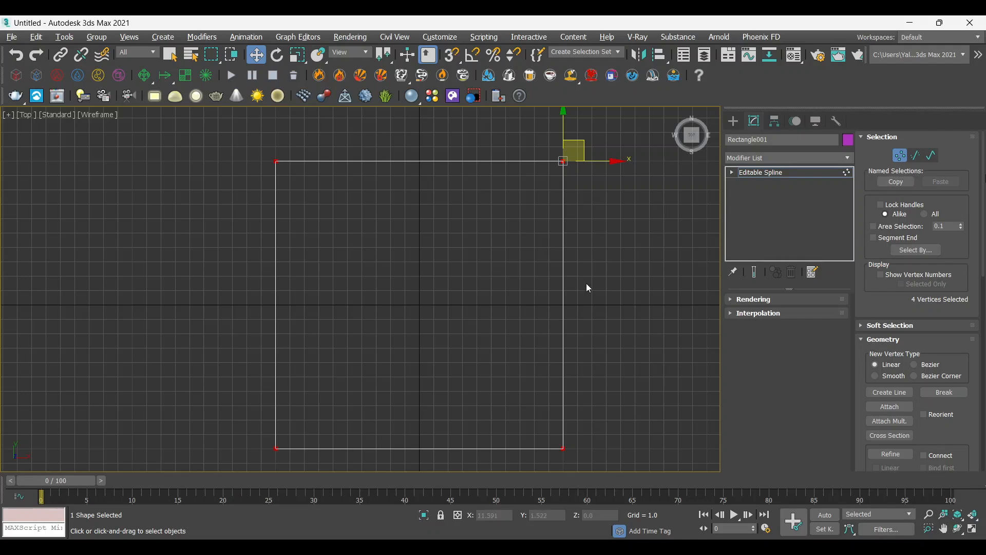
right_click(614, 278)
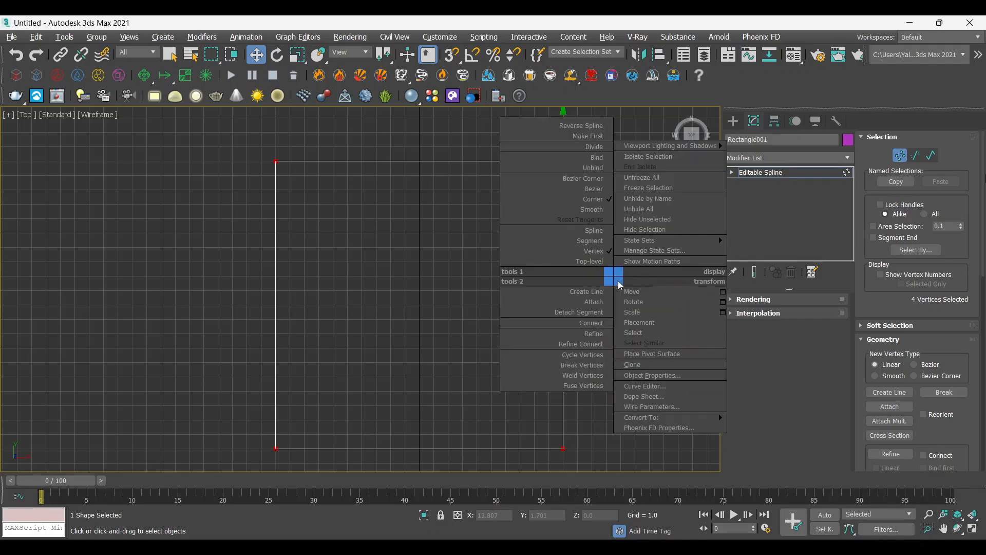
left_click(596, 334)
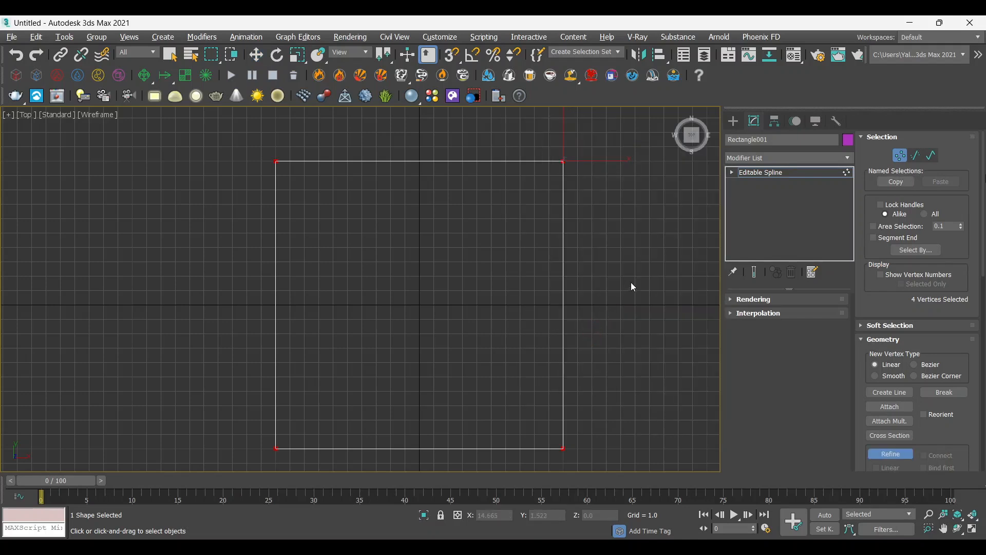
right_click(634, 280)
right_click(629, 278)
left_click(596, 333)
left_click(452, 54)
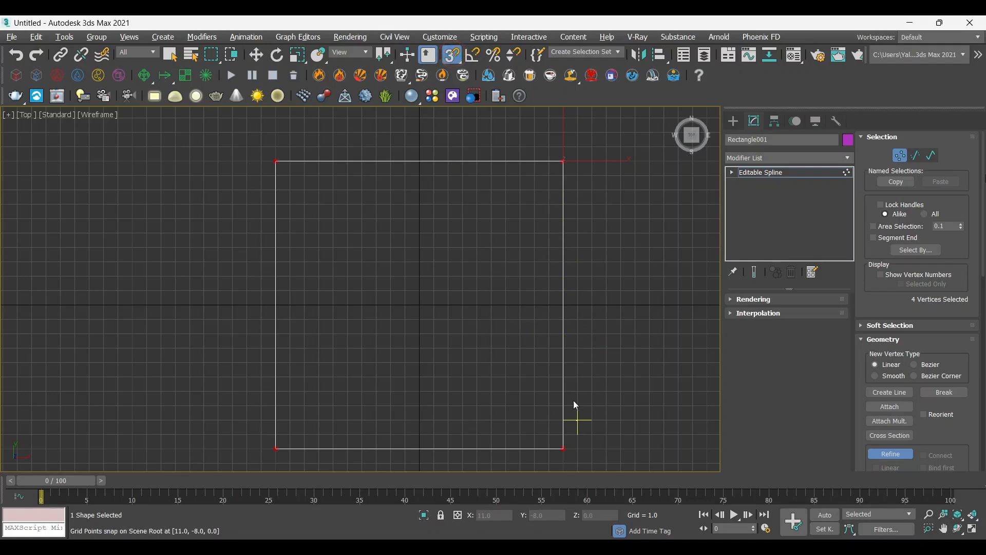
left_click(564, 303)
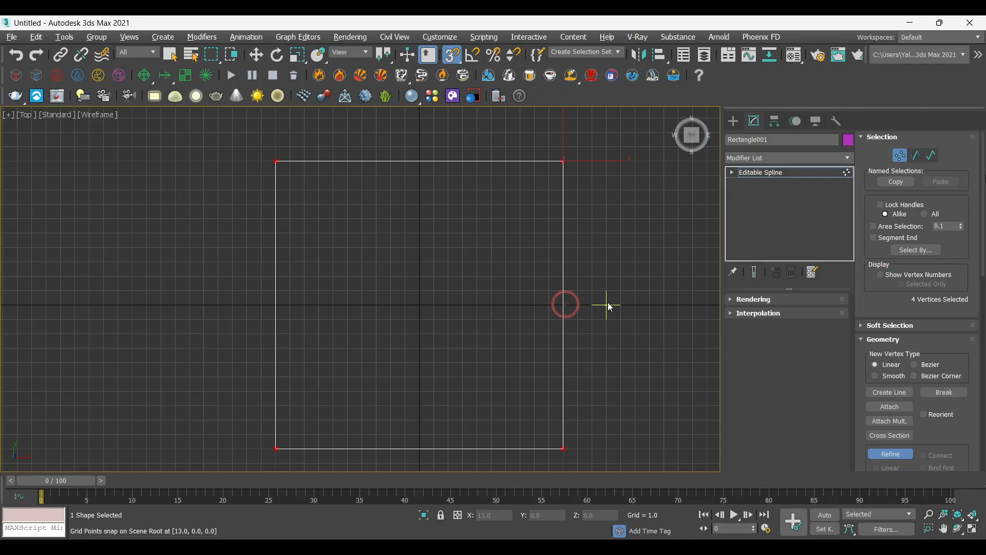
left_click(564, 304)
left_click(276, 305)
right_click(417, 325)
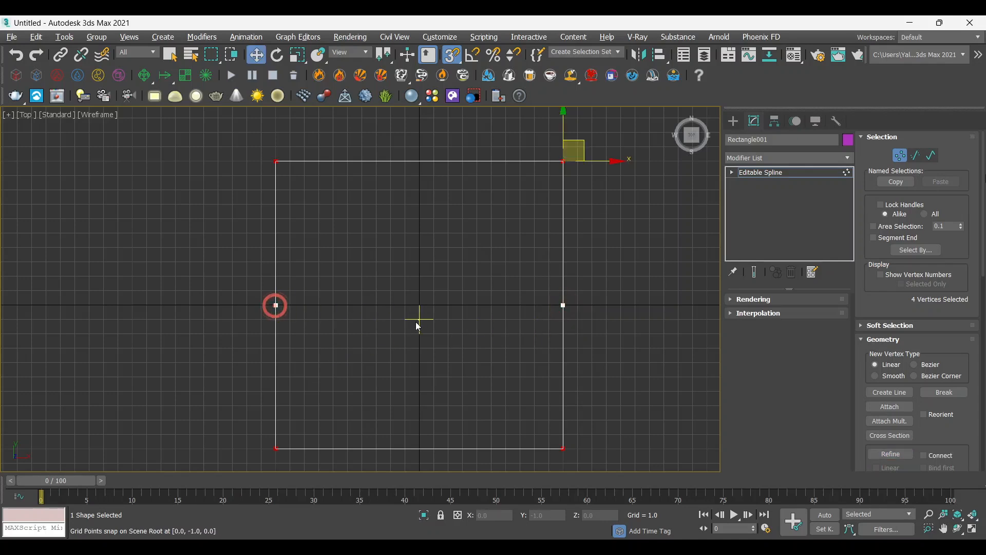
Select both midpoint vertices and move them in the negative X direction to turn the square into a chevron
left_click(597, 303)
left_click_drag(626, 273, 218, 360)
left_click_drag(311, 305, 60, 306)
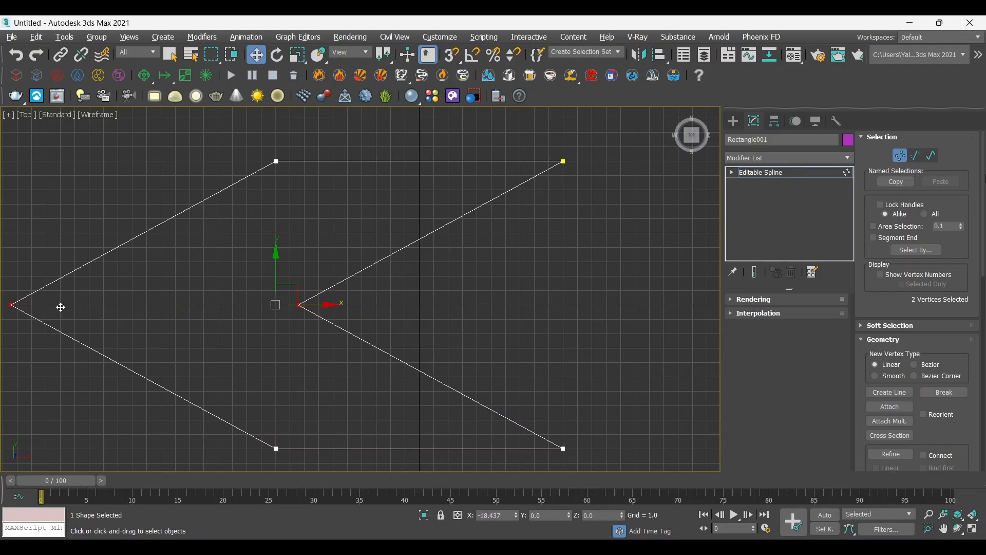
scroll(510, 283, "down", 5)
middle_click_drag(372, 304, 450, 305)
scroll(452, 308, "up", 2)
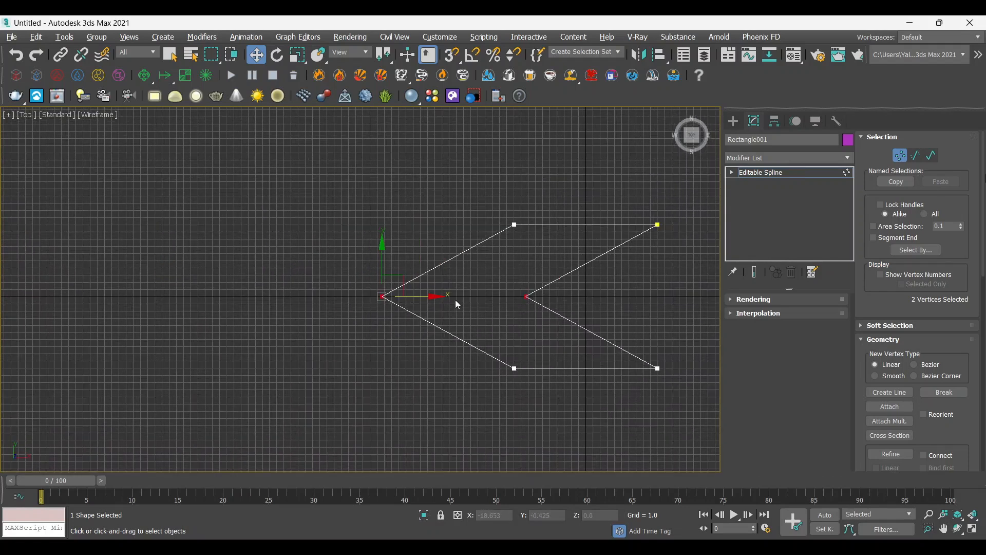
left_click_drag(431, 297, 379, 302)
middle_click_drag(528, 319, 464, 349)
scroll(385, 310, "up", 2)
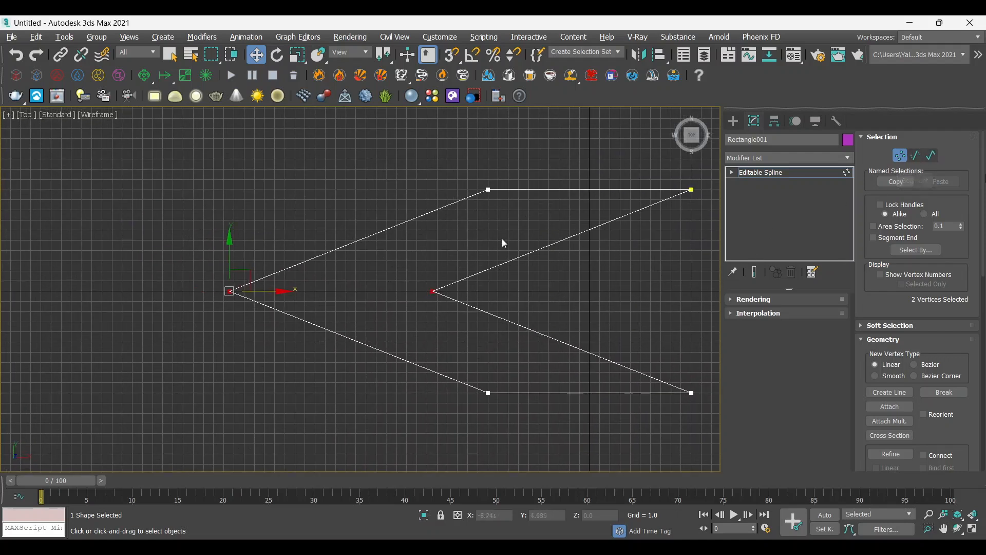
Select all six vertices of the chevron and round them freehand with Fillet
scroll(502, 238, "down", 2)
middle_click_drag(501, 238, 432, 240)
left_click_drag(425, 339, 187, 412)
scroll(955, 396, "down", 3)
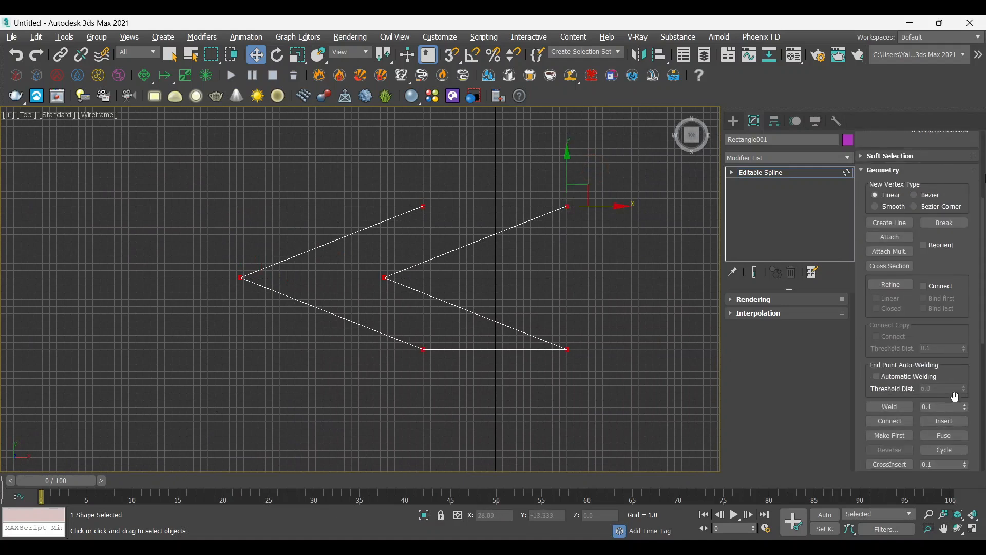
scroll(899, 443, "down", 1)
left_click(892, 436)
left_click_drag(382, 278, 410, 234)
right_click(420, 234)
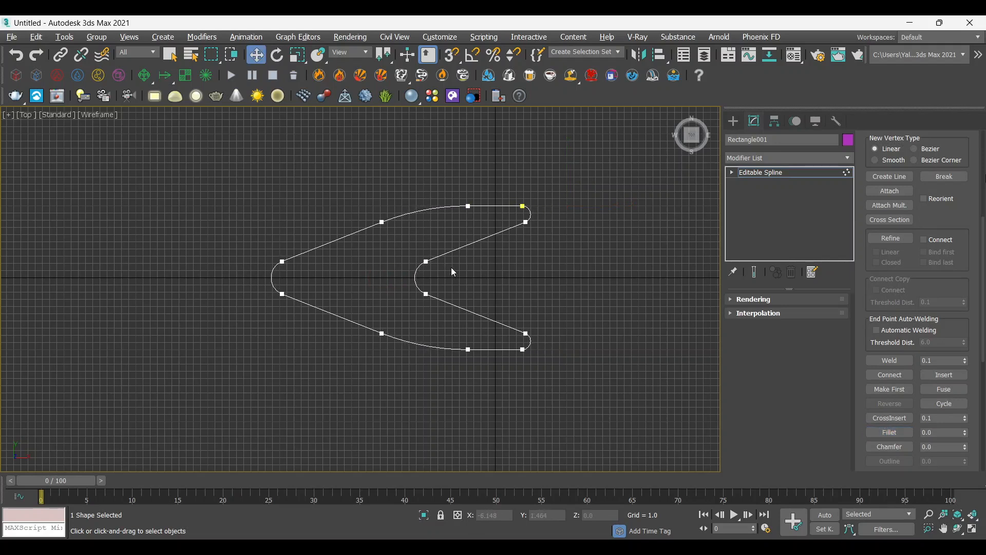
Switch to a maximized Perspective view, leave vertex editing and apply an Extrude modifier to the rounded chevron
key("alt+w")
right_click(658, 414)
key("alt+w")
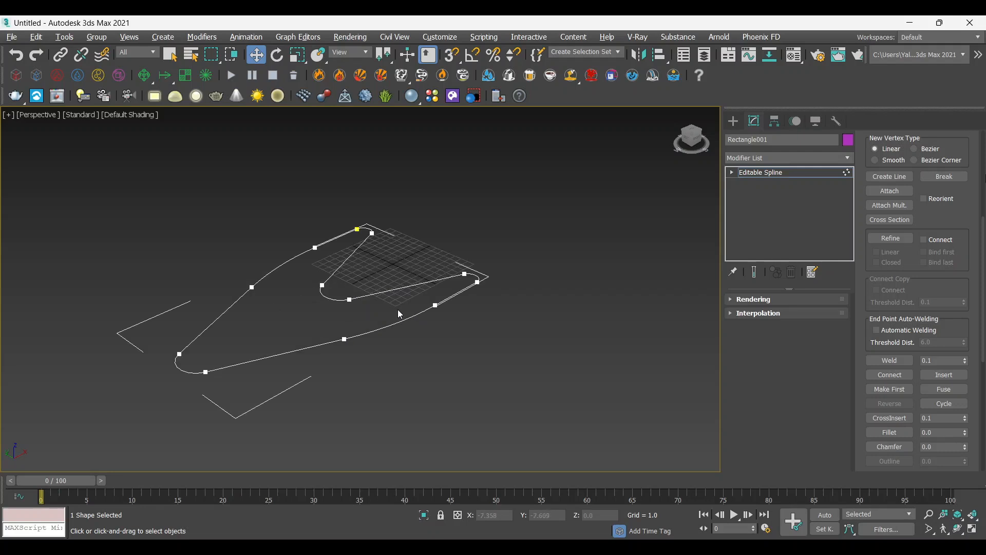
middle_click_drag(400, 314, 472, 363)
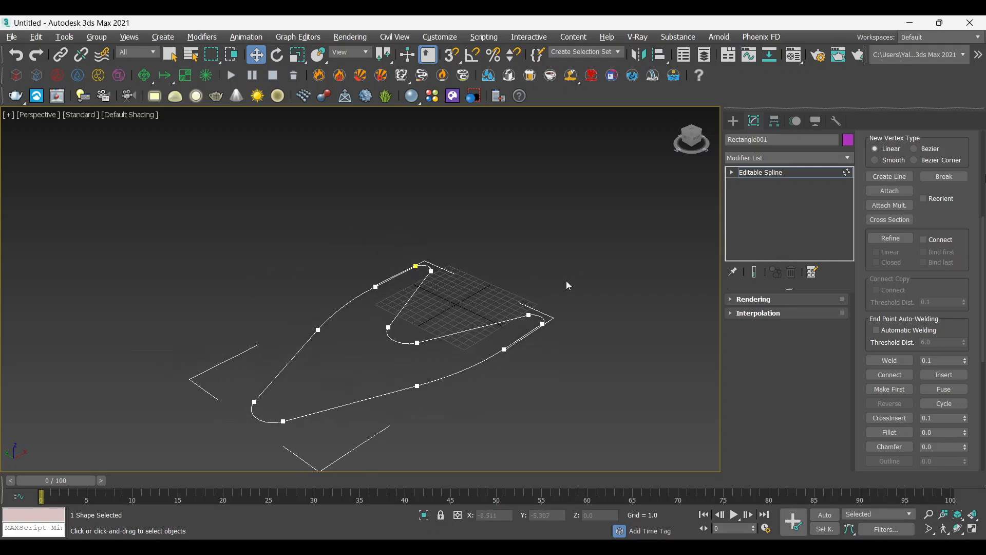
left_click(767, 175)
left_click(778, 158)
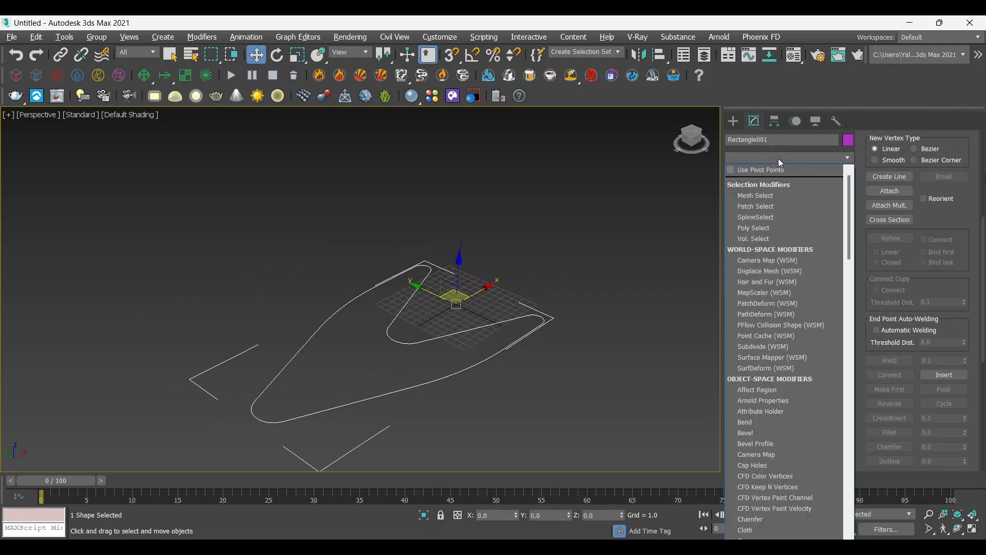
left_click(778, 158)
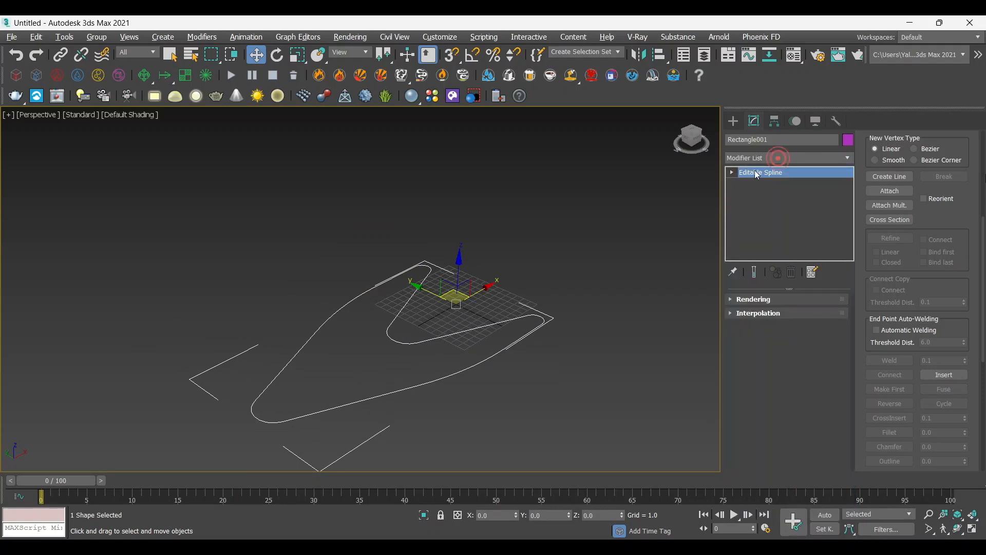
left_click(734, 122)
left_click(755, 122)
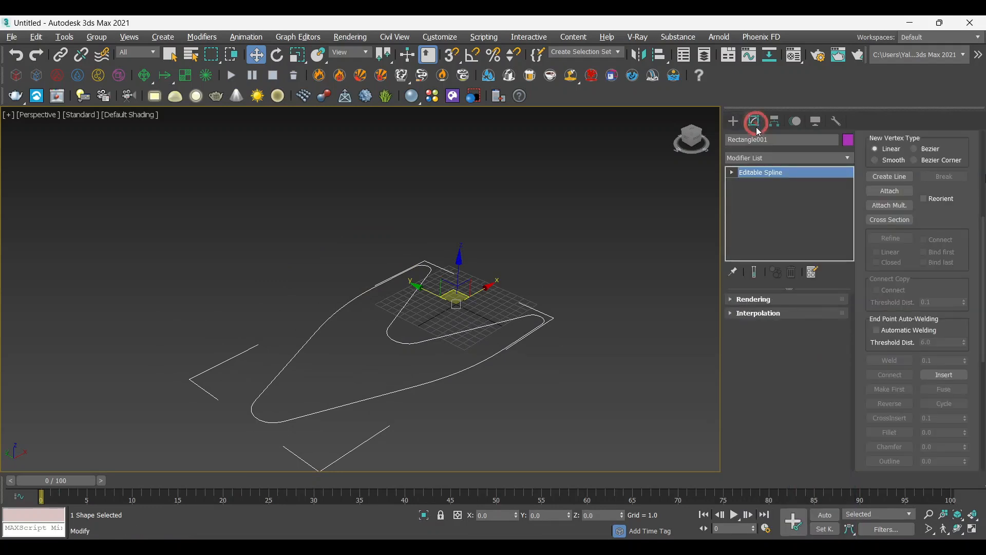
left_click(773, 158)
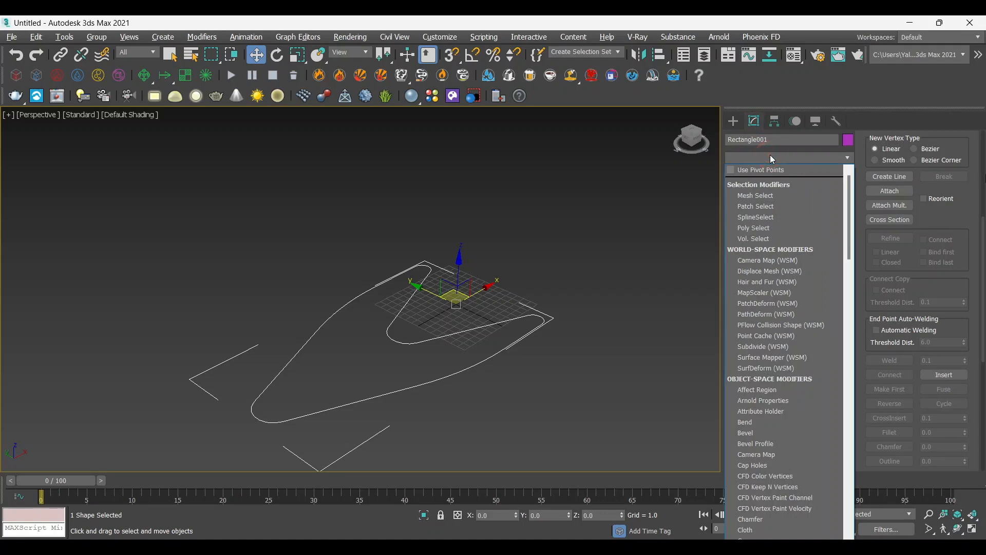
key("e")
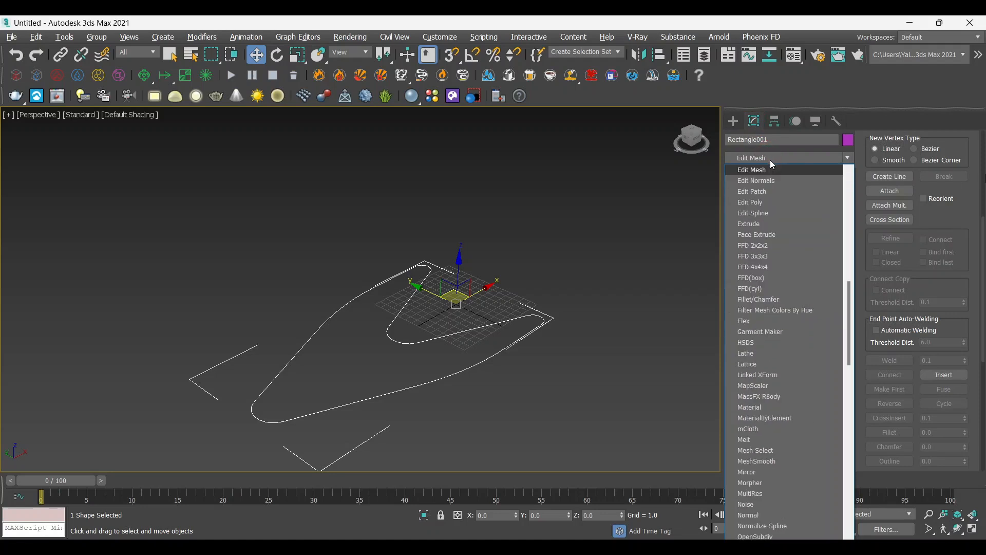
left_click(758, 227)
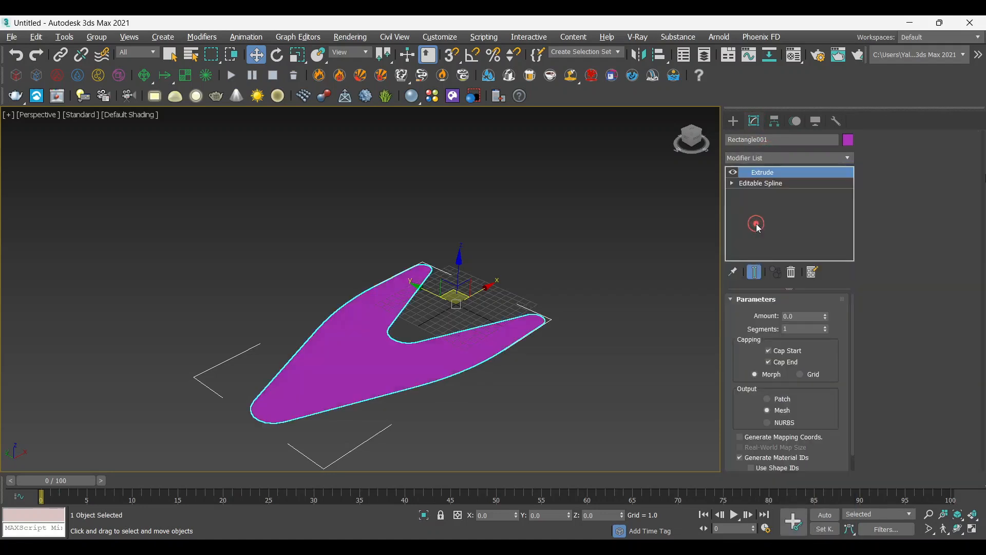
Set the chevron's extrusion amount to about 3 and orbit around the solid
scroll(374, 363, "up", 2)
scroll(454, 322, "down", 4)
middle_click_drag(454, 323, 455, 401, "alt")
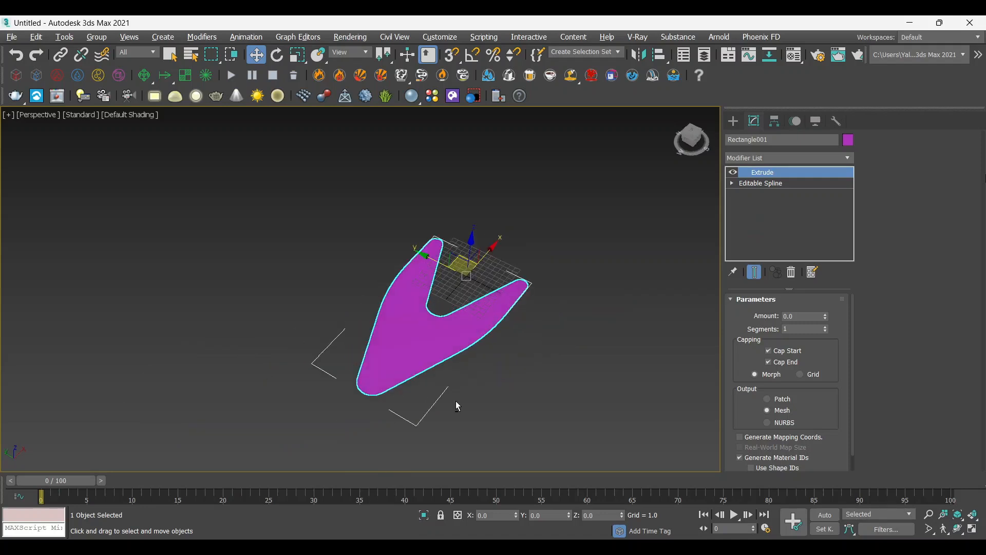
scroll(454, 352, "up", 2)
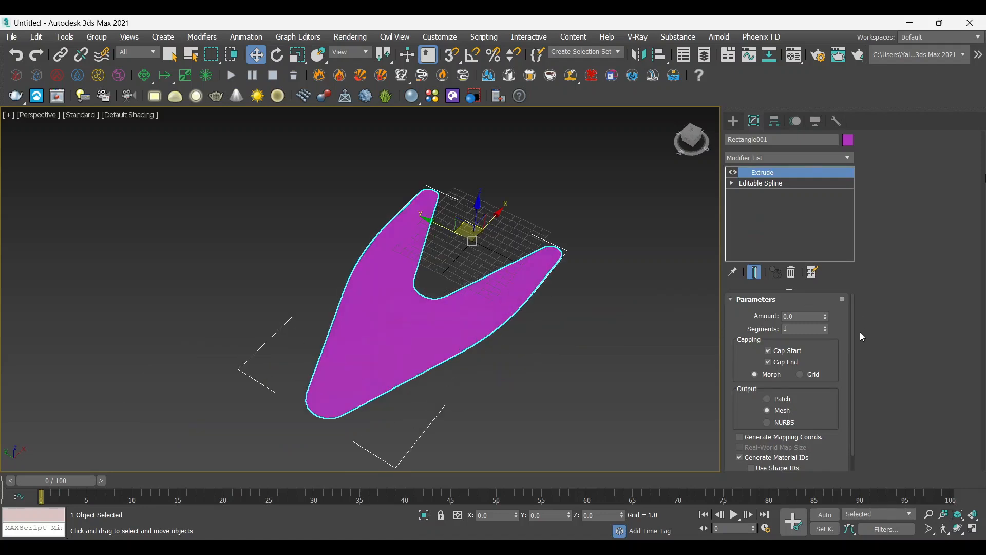
left_click_drag(826, 318, 826, 304)
middle_click_drag(566, 388, 545, 363)
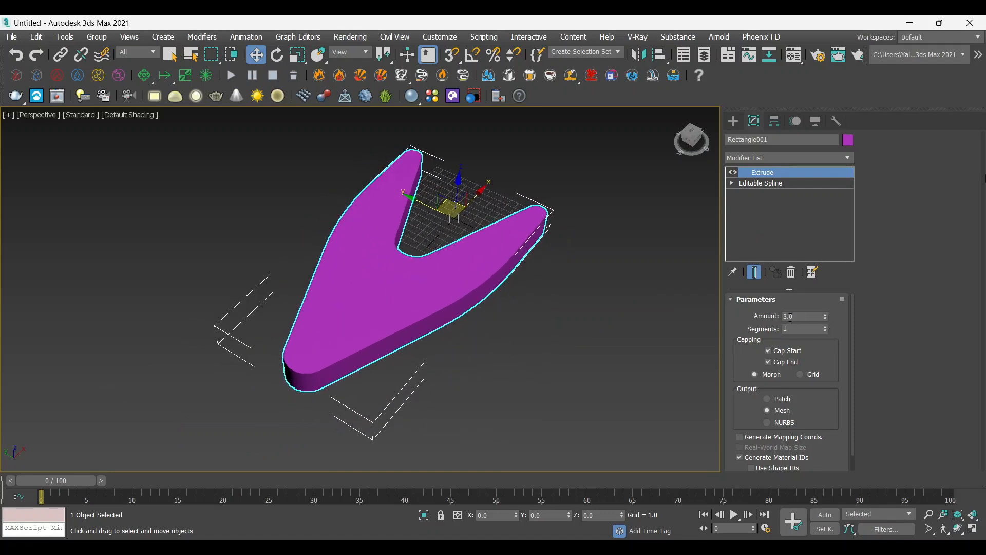
middle_click_drag(495, 444, 470, 404, "alt")
Undo the extrusion and the corner rounding, and delete the chevron spline
key("ctrl+z")
key("ctrl+z")
key("ctrl+z")
key("ctrl+z")
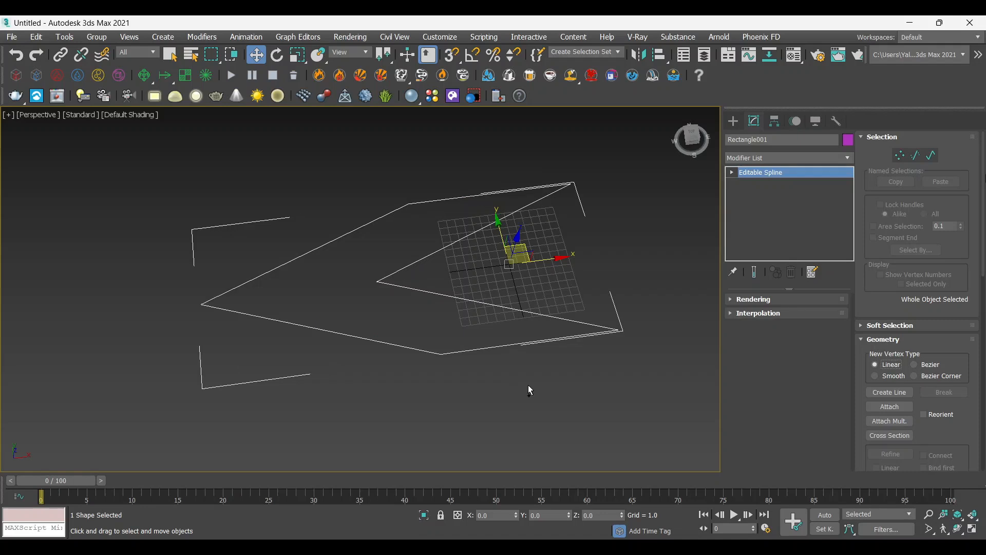
key("Delete")
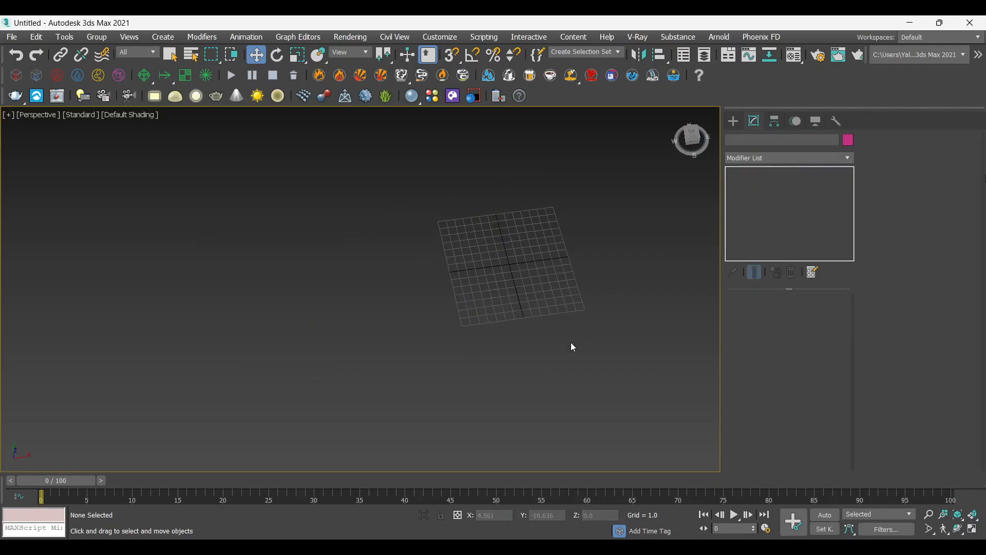
Start a spline Rectangle in the maximized Top view and set its length and width parameters to 4
key("alt+w")
left_click(200, 168)
key("alt+w")
scroll(559, 294, "up", 5)
scroll(450, 249, "up", 3)
middle_click_drag(450, 250, 408, 301)
left_click(736, 122)
left_click(816, 205)
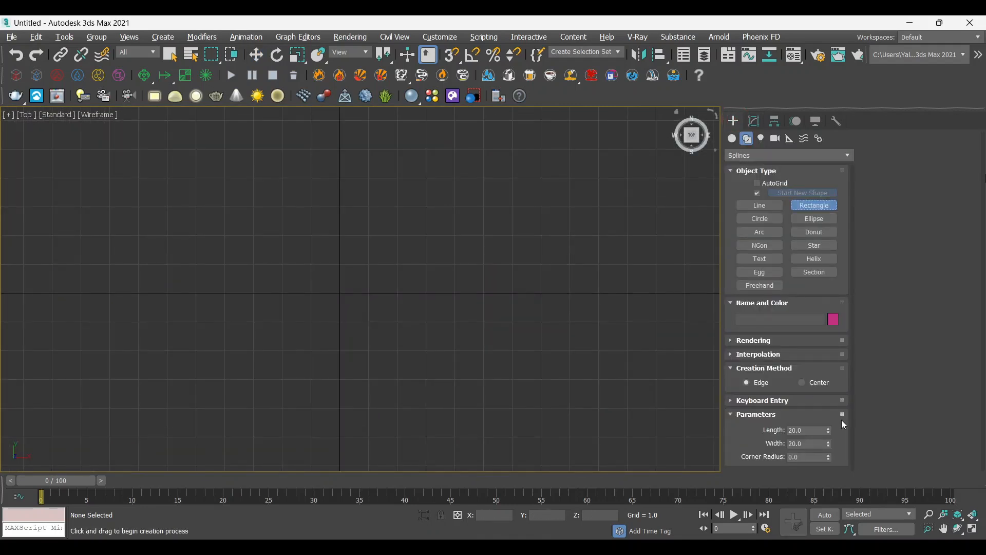
left_click(766, 401)
left_click(925, 279)
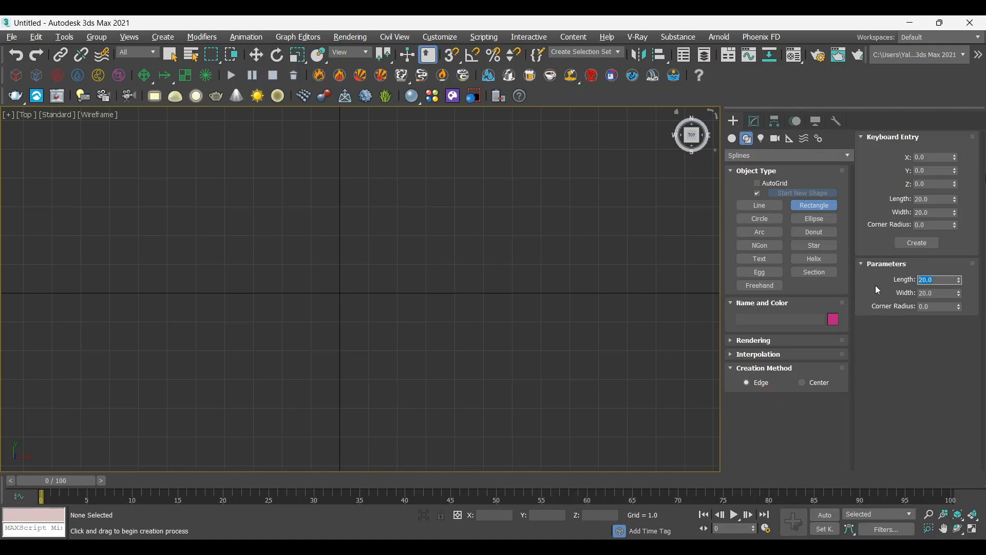
type("4")
key("Tab")
type("4")
key("Tab")
Create a rectangle by keyboard entry at the origin with length 4 and width 4
left_click_drag(931, 199, 888, 208)
type("4")
key("Tab")
type("4")
key("Tab")
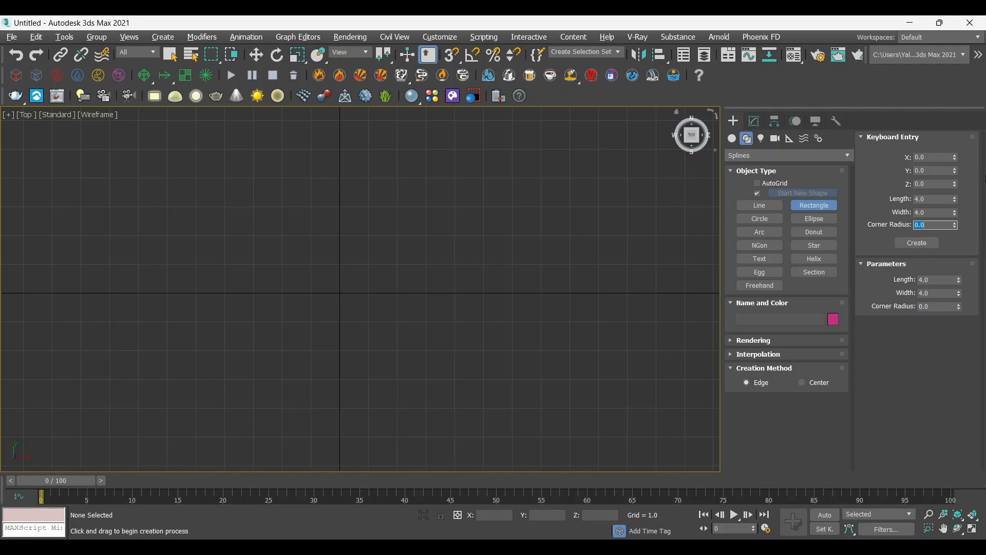
left_click(915, 243)
key("w")
scroll(323, 306, "up", 3)
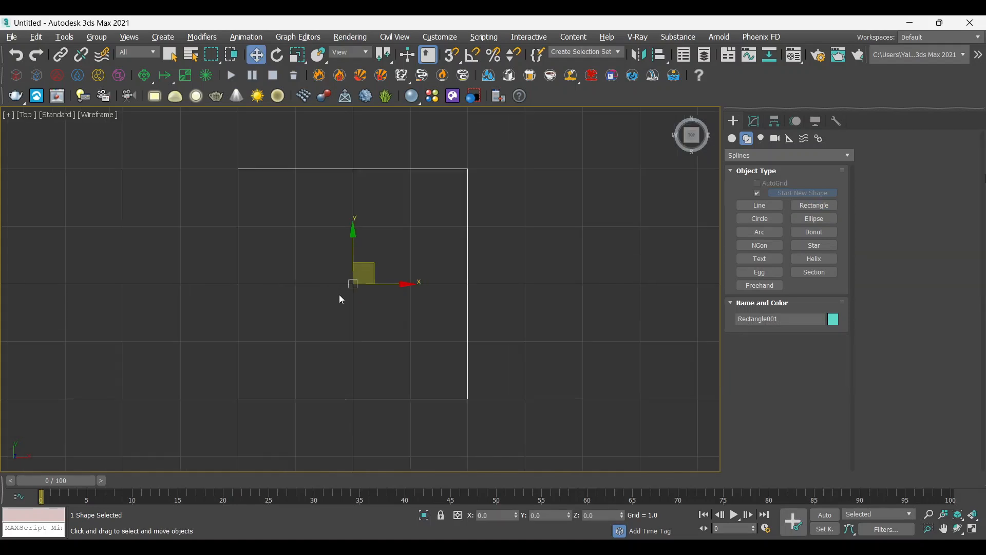
Set the corner radius of the 4 by 4 rectangle to 1 in the maximized Perspective view
key("alt+w")
right_click(540, 367)
key("alt+w")
middle_click_drag(557, 347, 516, 353, "alt")
scroll(530, 267, "up", 5)
scroll(483, 344, "up", 3)
left_click(751, 121)
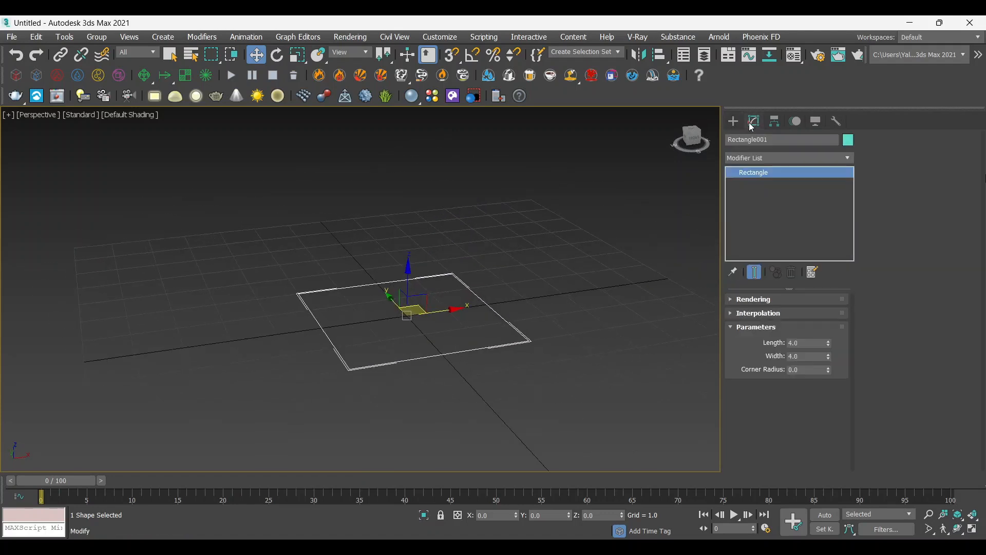
middle_click_drag(434, 353, 420, 369, "alt")
middle_click_drag(498, 334, 534, 342, "alt")
left_click(802, 370)
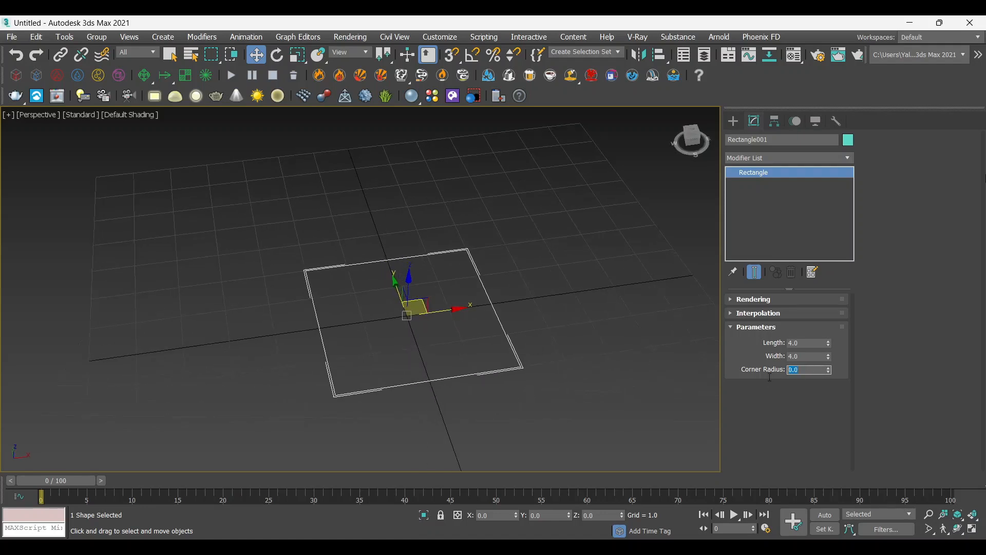
type("1")
key("Return")
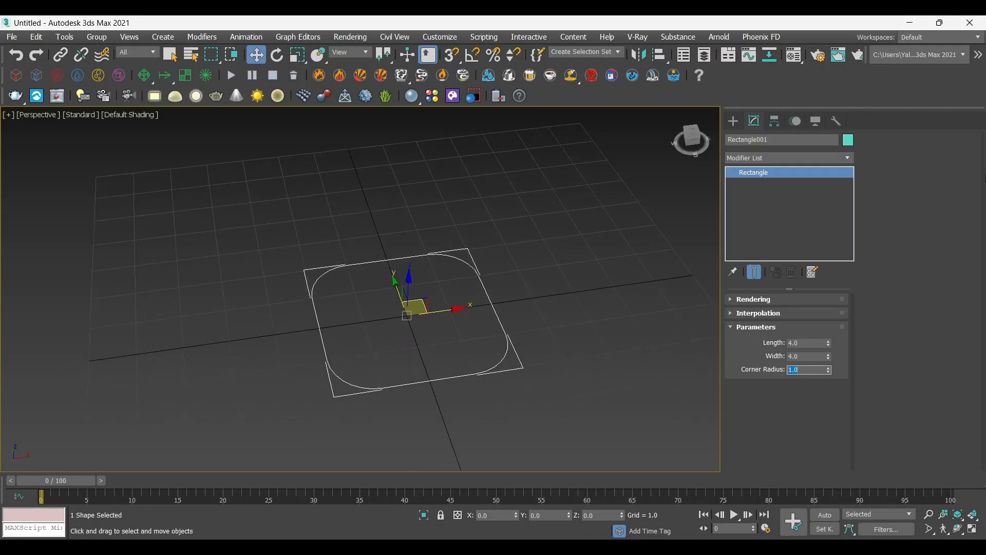
Try converting the rounded rectangle to an editable spline, and undo the conversion
left_click(555, 293)
left_click_drag(551, 238, 222, 410)
right_click(361, 335)
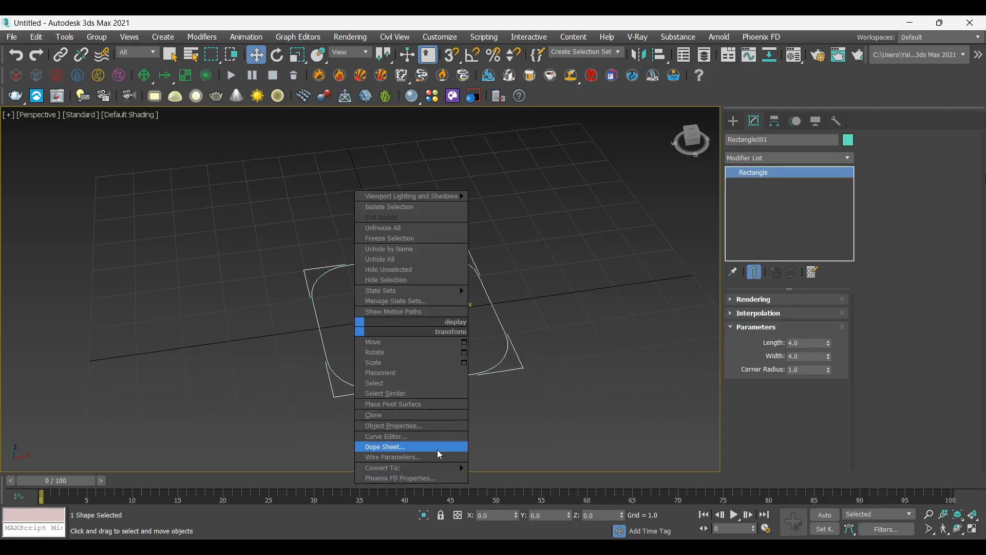
mouse_move(440, 467)
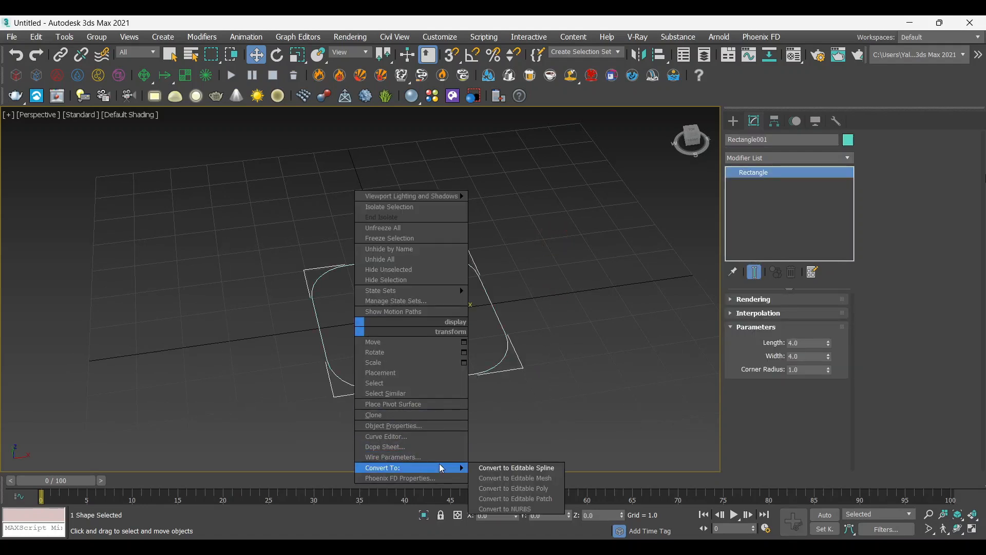
left_click(510, 468)
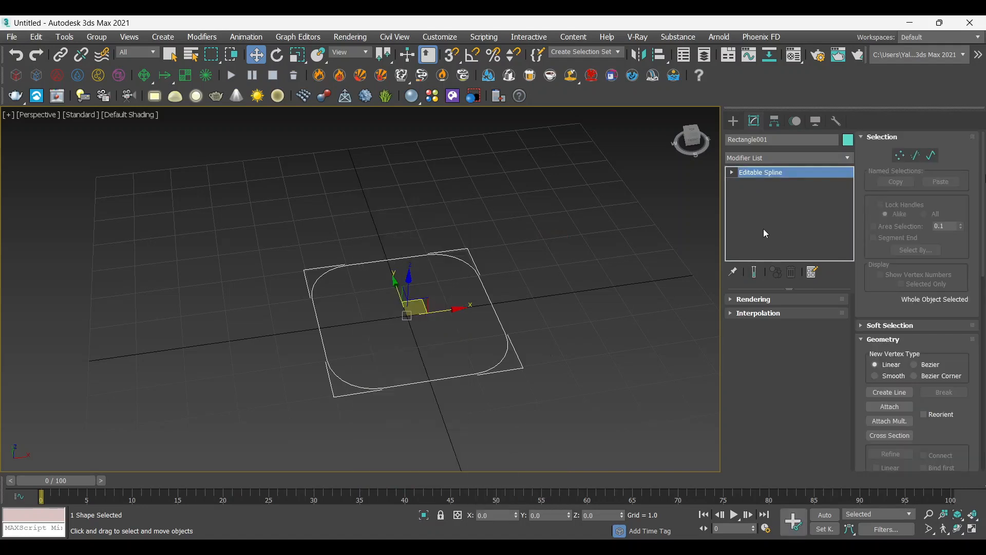
key("ctrl+z")
Apply an Extrude modifier to the rounded rectangle with an amount of 0.17 to form a thin slab
left_click(535, 296)
left_click_drag(540, 243, 407, 338)
left_click(794, 162)
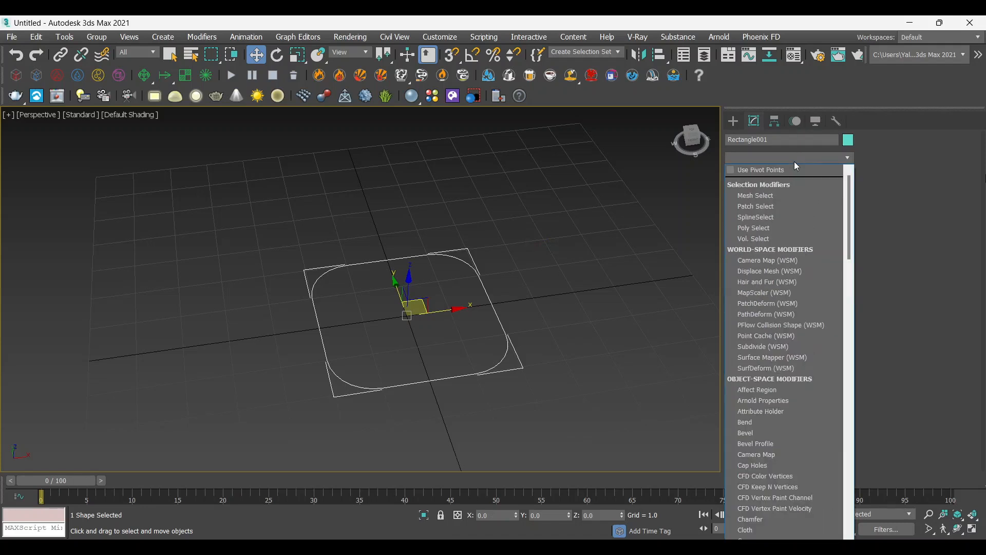
key("e")
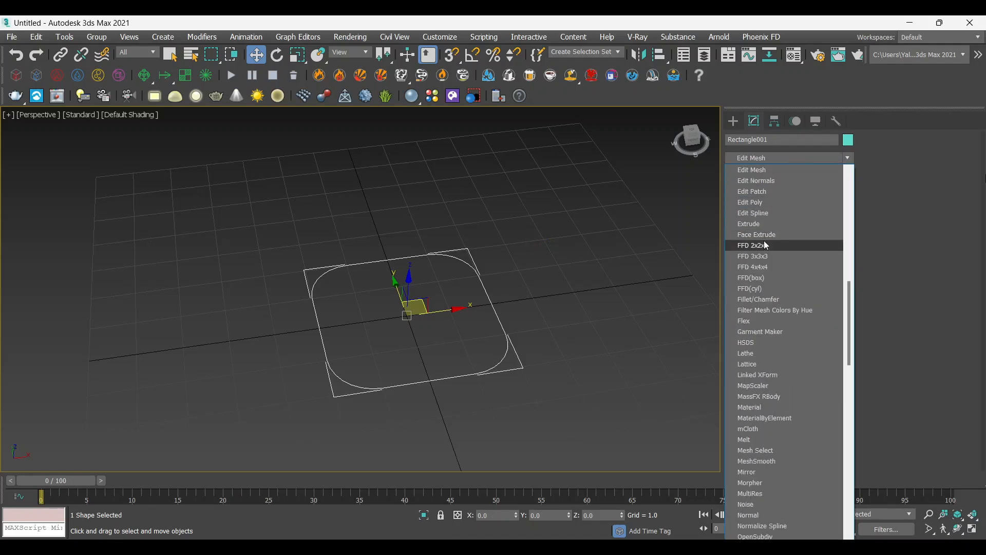
left_click(764, 225)
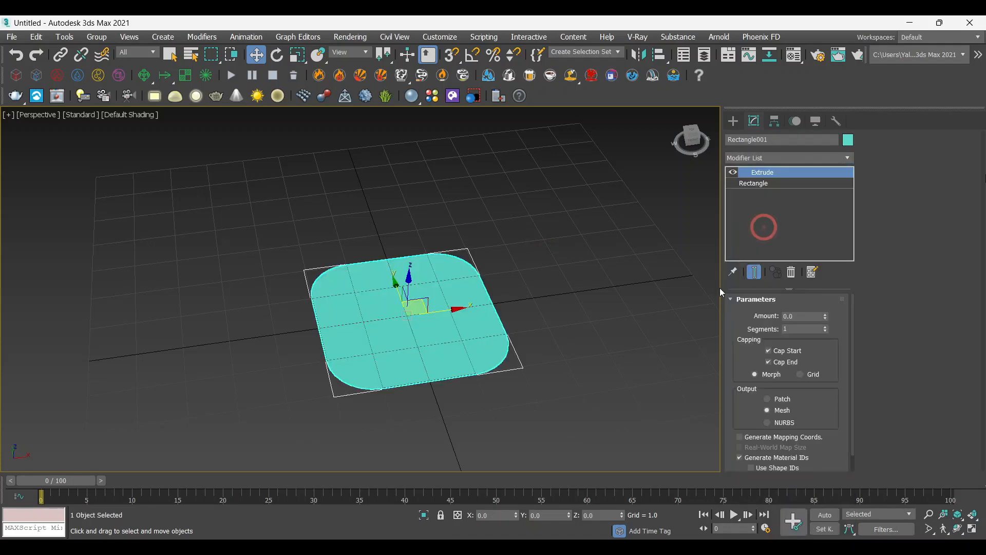
type("0.17")
key("Return")
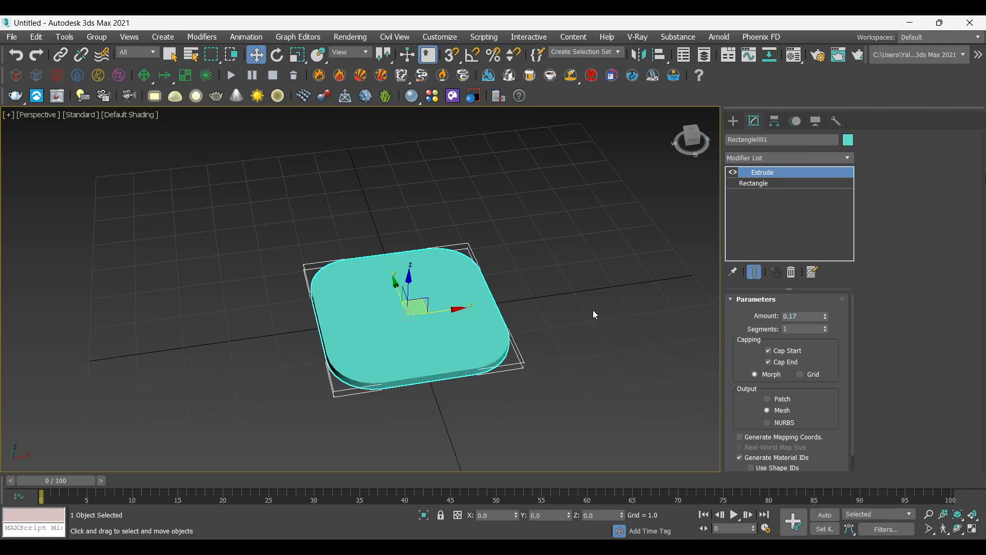
left_click(593, 310)
middle_click_drag(467, 387, 470, 355, "alt")
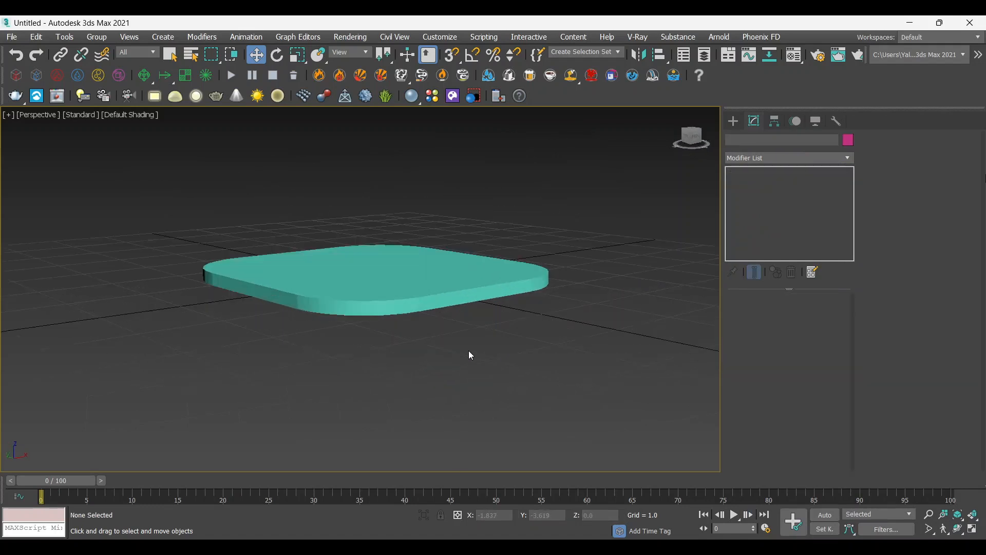
Try raising the slab freehand along Z by about 1.22, and undo the move
left_click(440, 288)
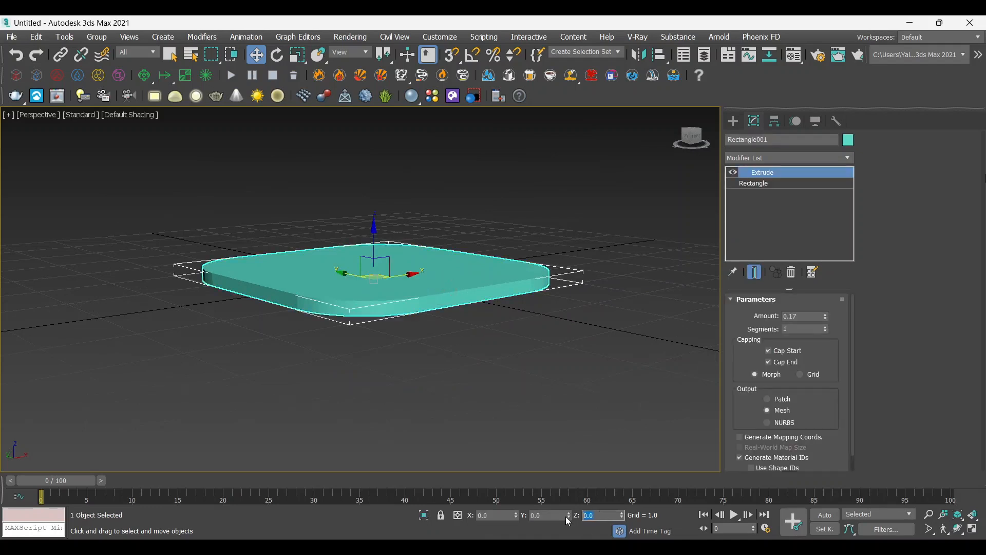
left_click(632, 345)
left_click(366, 274)
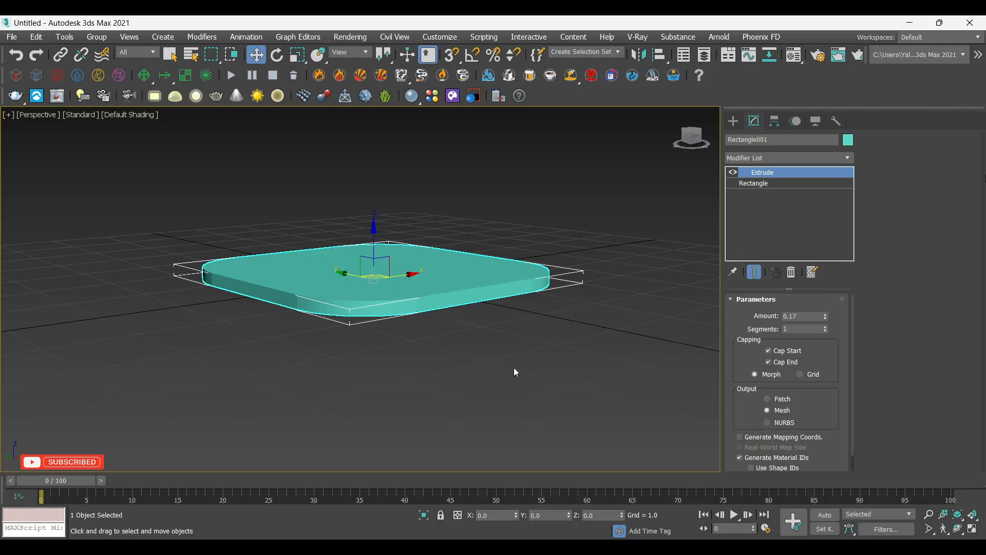
left_click(590, 516)
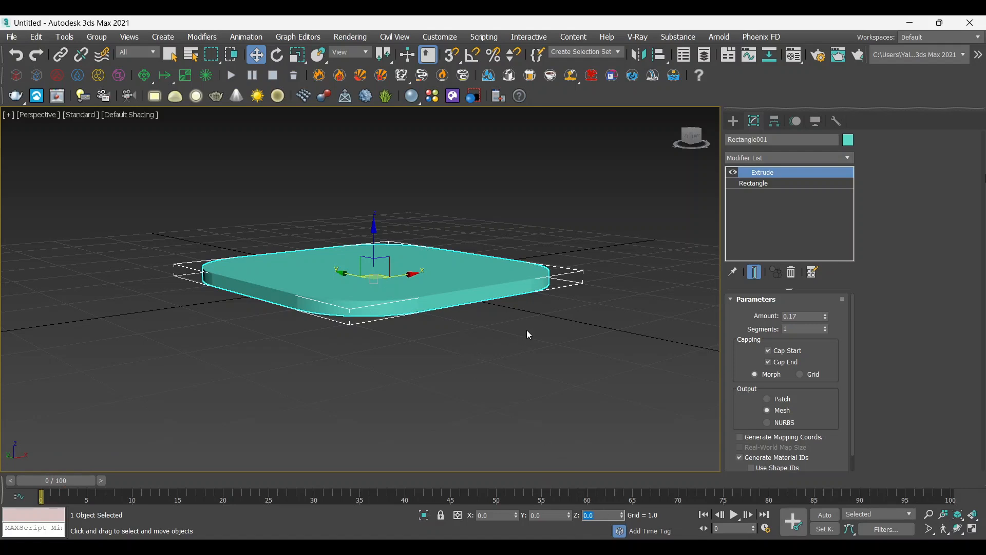
middle_click_drag(546, 330, 465, 335, "alt")
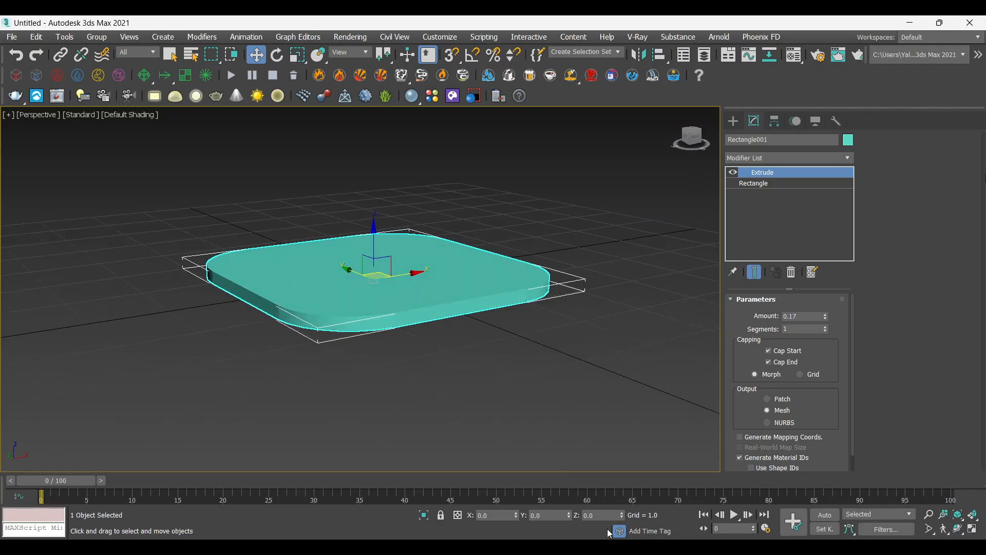
left_click_drag(364, 231, 389, 146)
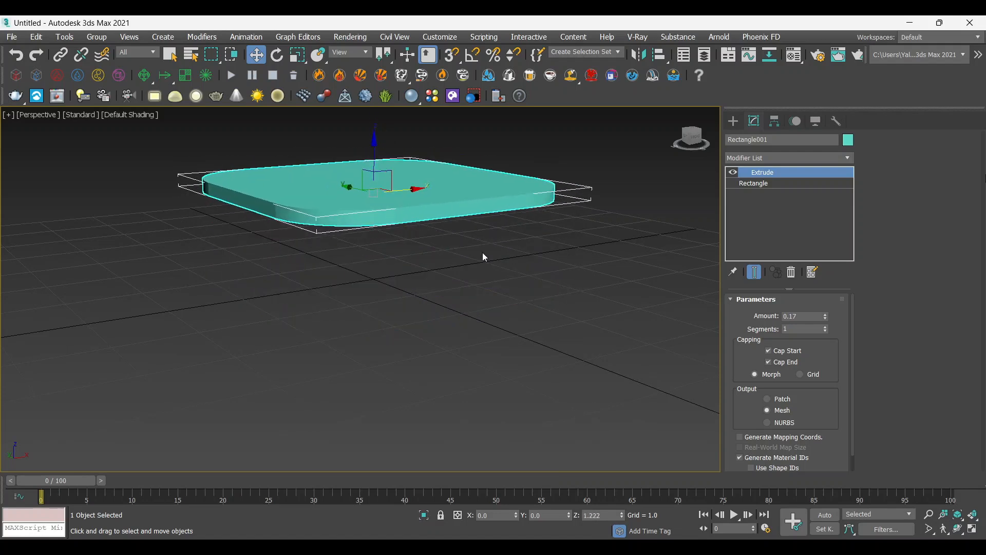
key("ctrl+z")
Set the slab's Z position to 2.5 to lift it above the grid
left_click_drag(602, 517, 560, 522)
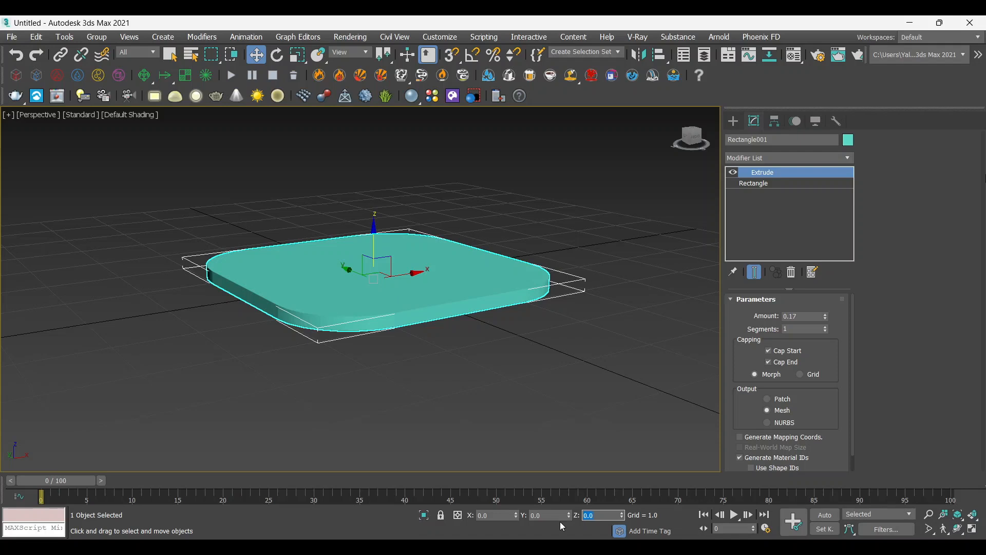
type("2.5")
key("Return")
scroll(490, 298, "down", 5)
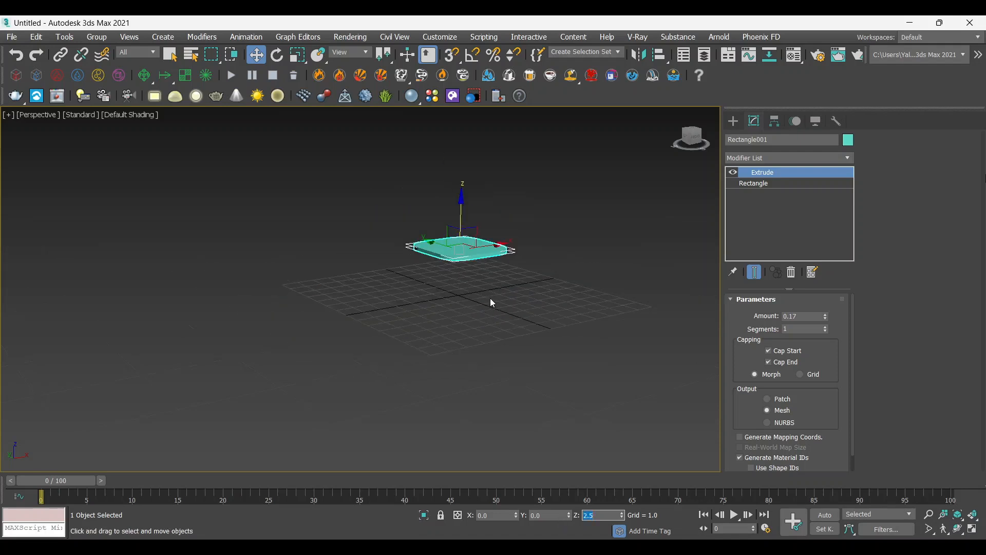
left_click(504, 290)
mouse_move(505, 291)
middle_mouse_down("alt")
mouse_move(473, 319)
mouse_move(414, 320)
mouse_move(496, 345)
mouse_move(511, 319)
mouse_move(467, 293)
mouse_move(514, 304)
mouse_move(432, 256)
mouse_move(478, 286)
mouse_move(538, 270)
mouse_move(500, 304)
middle_mouse_up("alt")
scroll(432, 255, "up", 3)
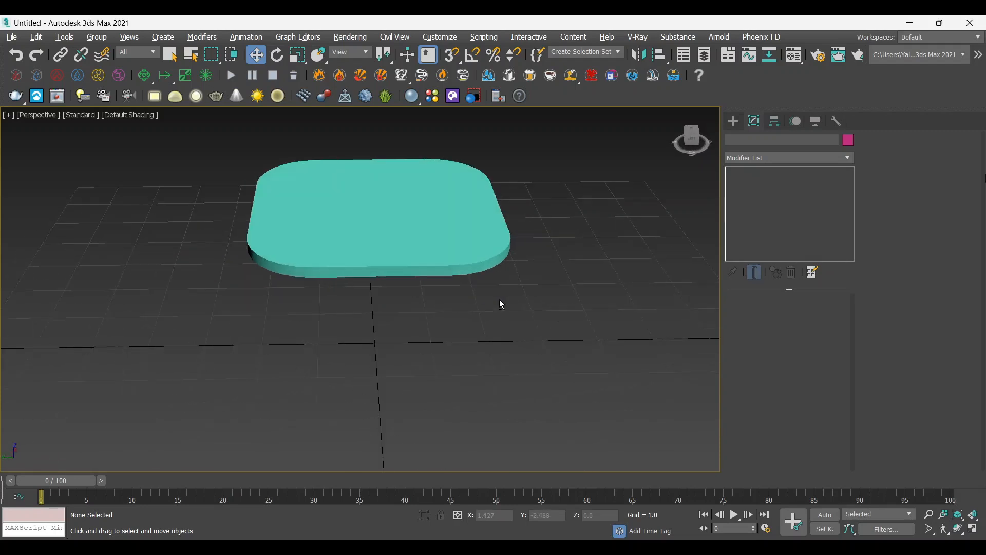
Create a rectangle of length 0.5 and width 0.5 by keyboard entry at the origin in the maximized Top view
key("alt+w")
left_click(275, 205)
key("alt+w")
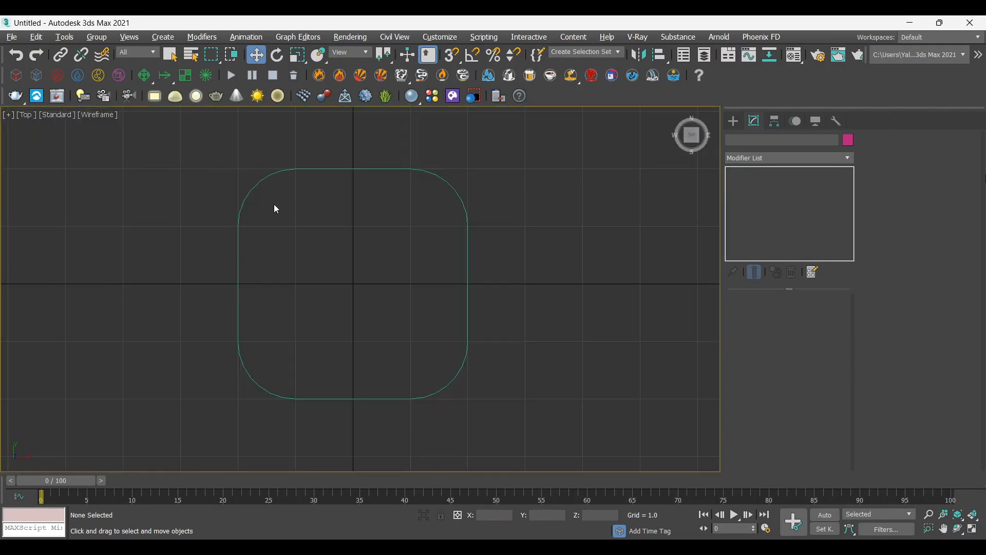
left_click(732, 124)
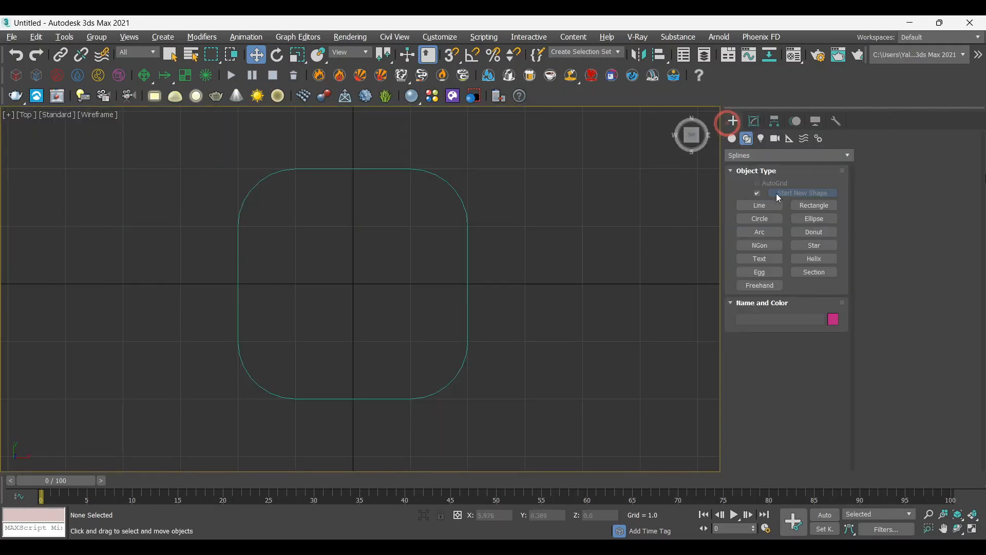
left_click(809, 206)
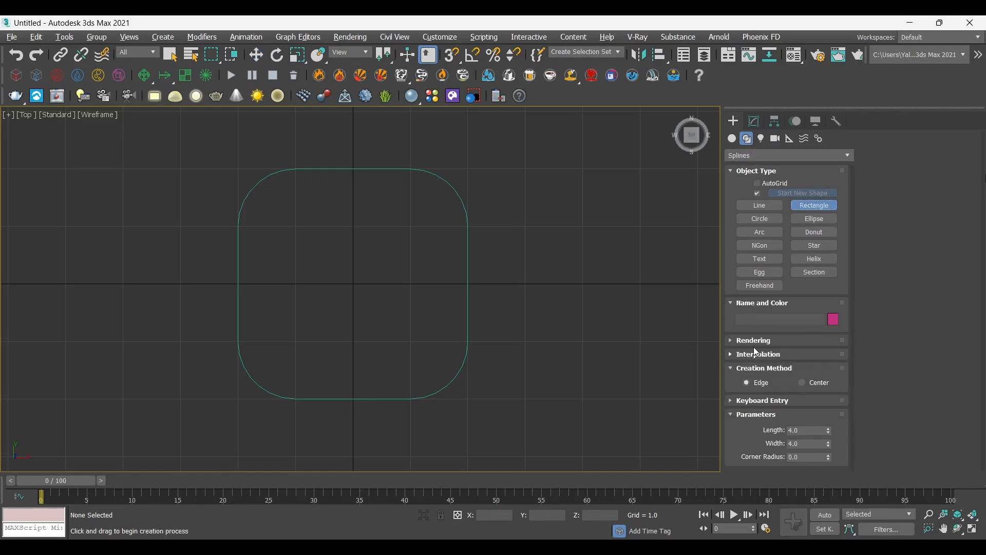
left_click(766, 404)
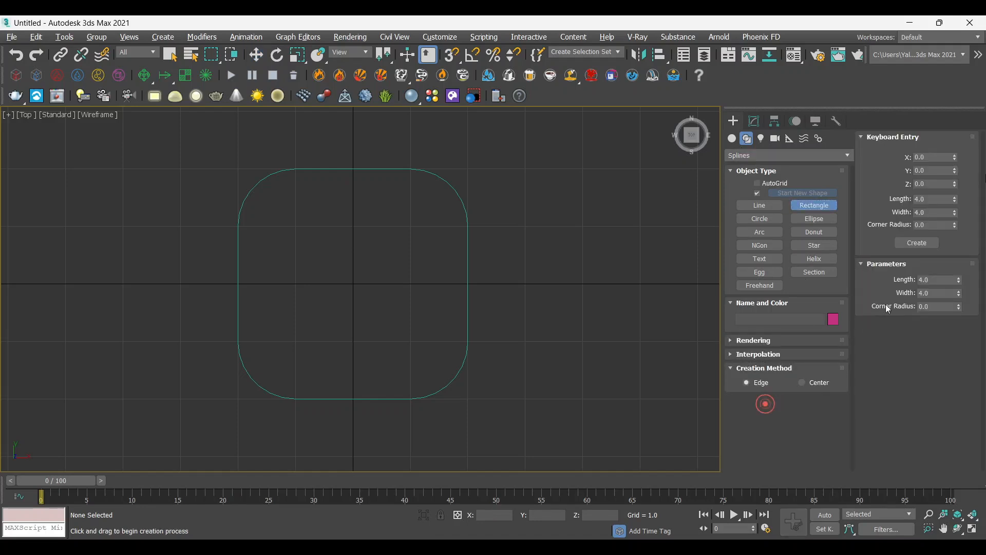
left_click(929, 203)
key("BackSpace")
type(".5")
key("Tab")
type(".")
left_click(917, 242)
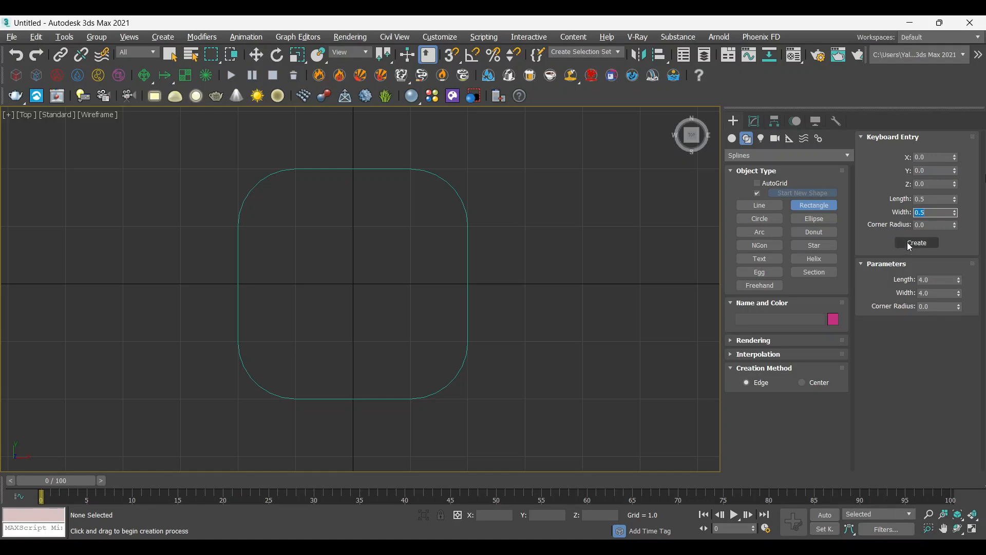
key("w")
Move the small rectangle inside the slab's upper-left corner, at about X -1.38, Y 1.32, and cancel cloning it to the opposite corner
middle_click_drag(378, 299, 427, 310)
scroll(421, 271, "up", 2)
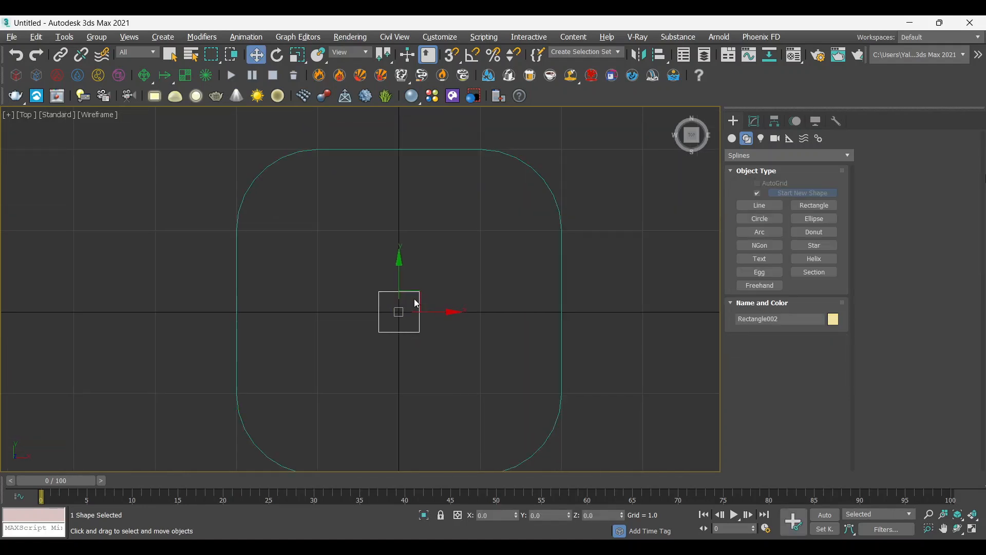
mouse_move(423, 299)
left_mouse_down()
mouse_move(309, 190)
mouse_move(557, 211)
left_mouse_up()
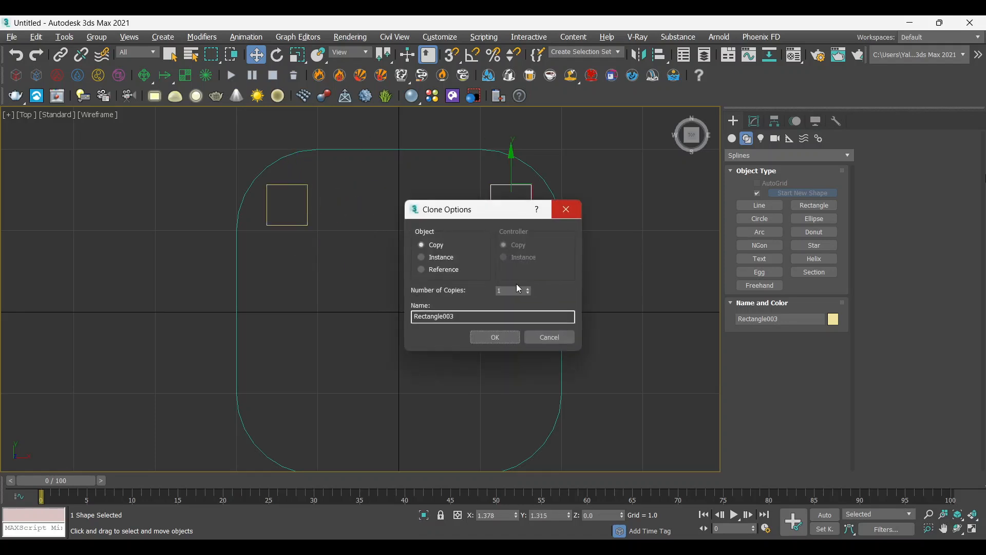
left_click(546, 338)
left_click(336, 177)
left_click(278, 225)
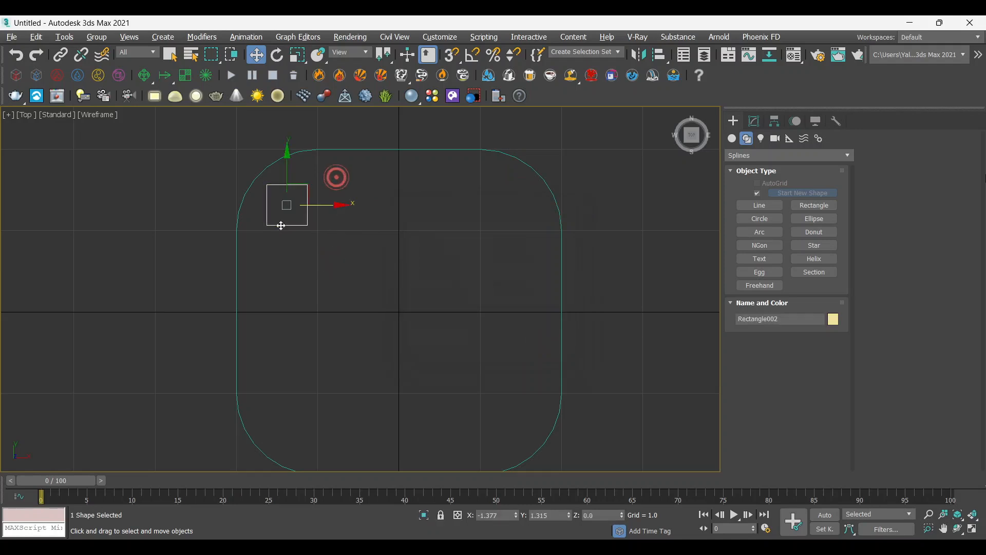
Extrude the small rectangle by 2.5 in the Perspective view to form a table leg
key("alt+w")
key("alt+w")
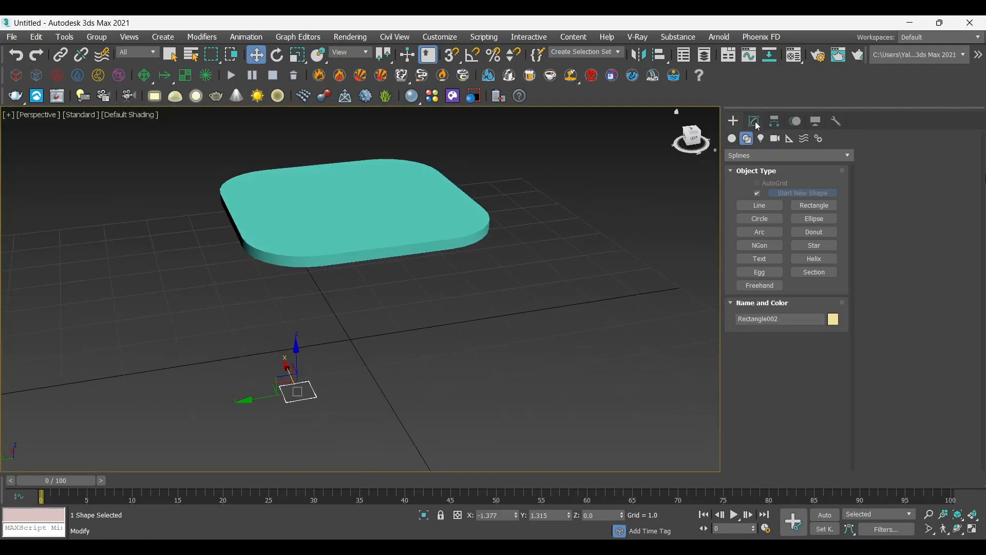
left_click(753, 123)
left_click(756, 159)
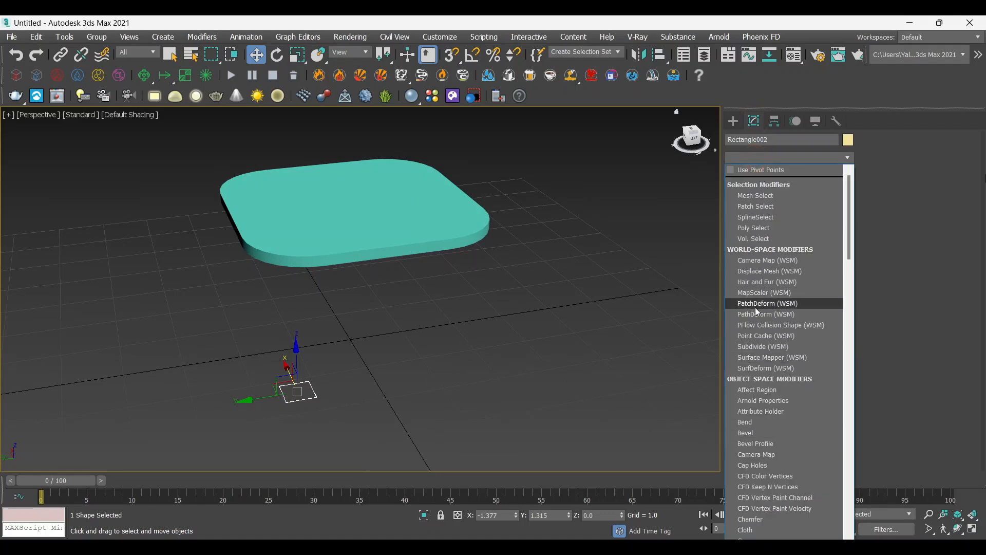
scroll(755, 307, "down", 5)
left_click(760, 220)
double_click(793, 315)
type("2.5")
key("Return")
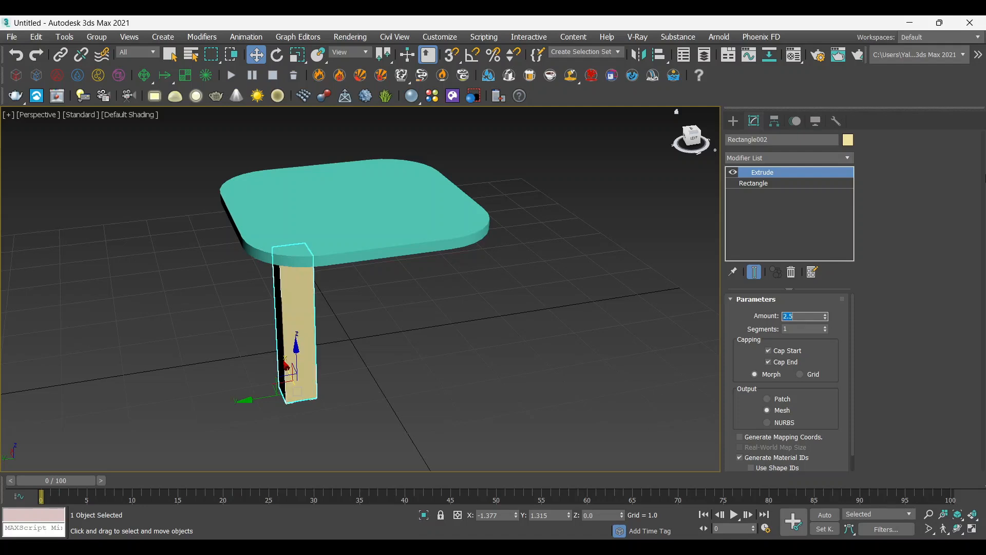
Set the length and width of the leg's base rectangle to 0.25, beneath its Extrude modifier
mouse_move(365, 353)
middle_mouse_down("alt")
mouse_move(412, 302)
mouse_move(504, 308)
mouse_move(497, 321)
mouse_move(375, 343)
mouse_move(337, 335)
mouse_move(420, 332)
middle_mouse_up("alt")
left_click(332, 326)
left_click(797, 184)
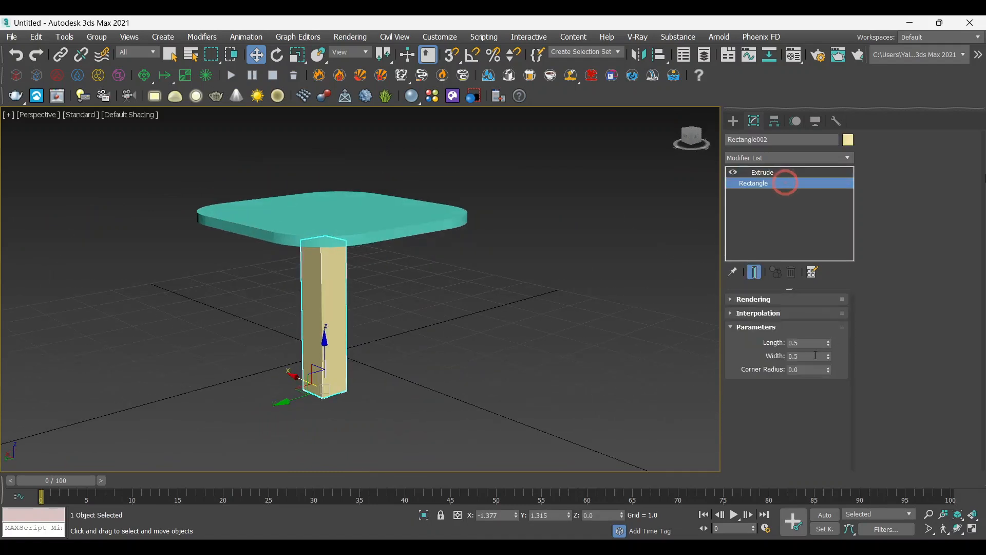
left_click(806, 343)
type("0.25")
key("Tab")
key("Return")
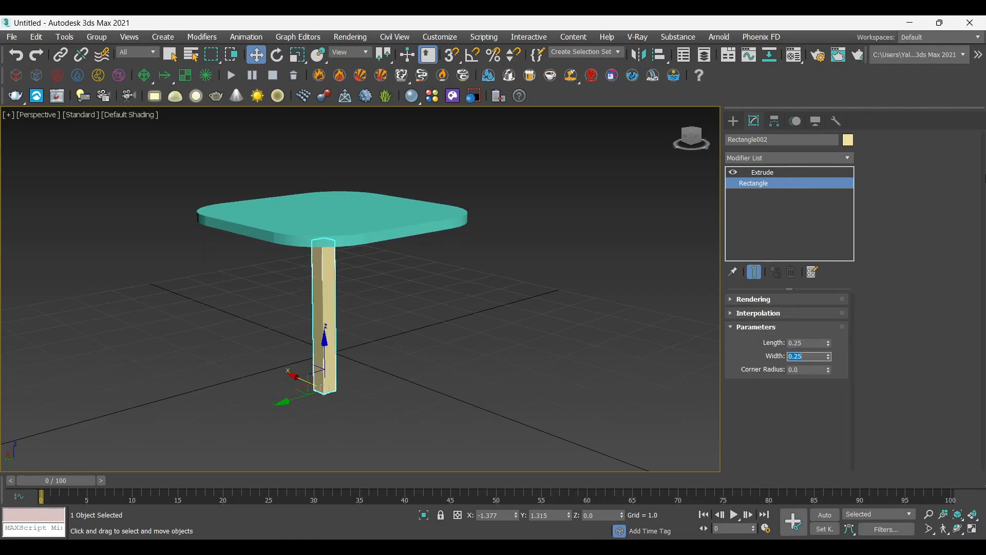
middle_click_drag(491, 310, 455, 294, "alt")
Clone the leg along X in the maximized Top view to the slab's upper-right corner, at about X 1.44
key("alt+w")
key("alt+w")
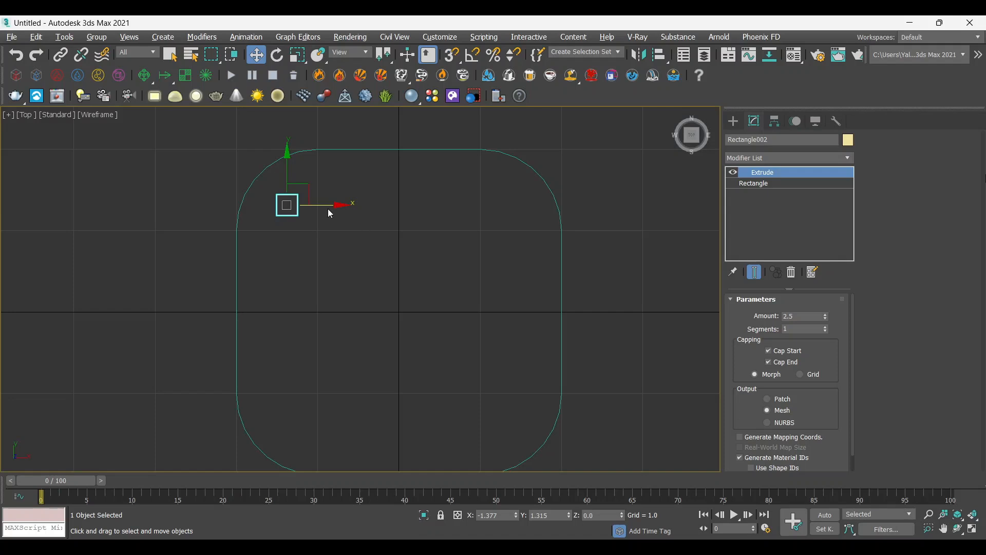
left_click_drag(328, 207, 557, 246, "shift")
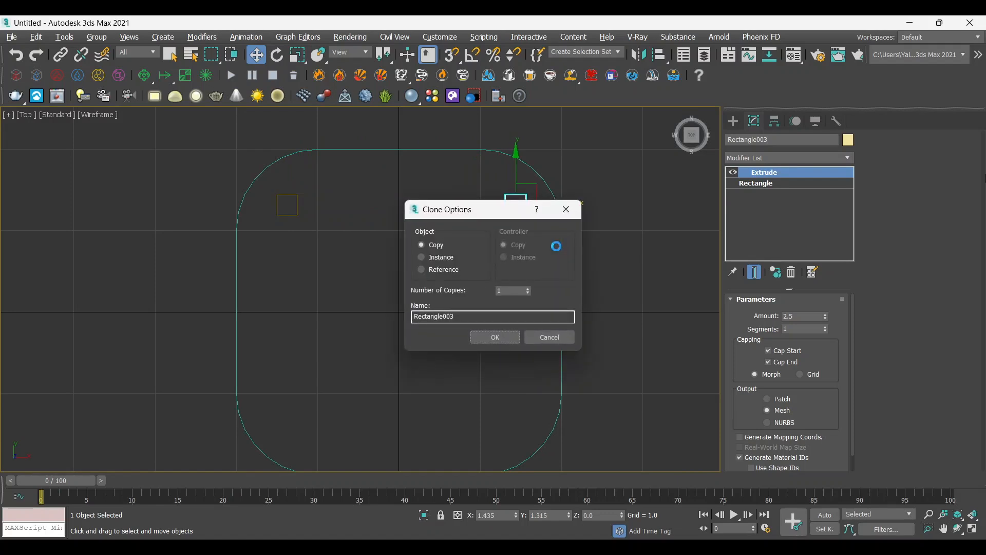
left_click(432, 263)
left_click(490, 337)
Clone the two upper legs together along Y to the slab's lower corners in the Top view
left_click_drag(530, 243, 296, 208)
scroll(394, 158, "down", 2)
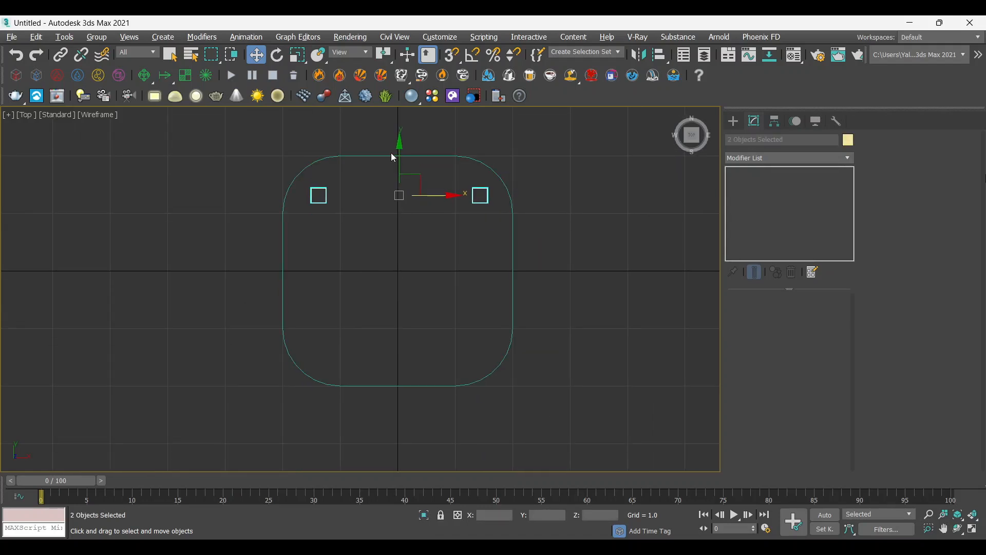
left_click_drag(399, 155, 404, 315, "shift")
left_click(486, 336)
Examine the four-legged table from several angles in the maximized Perspective view
key("alt+w")
middle_click(519, 373)
key("alt+w")
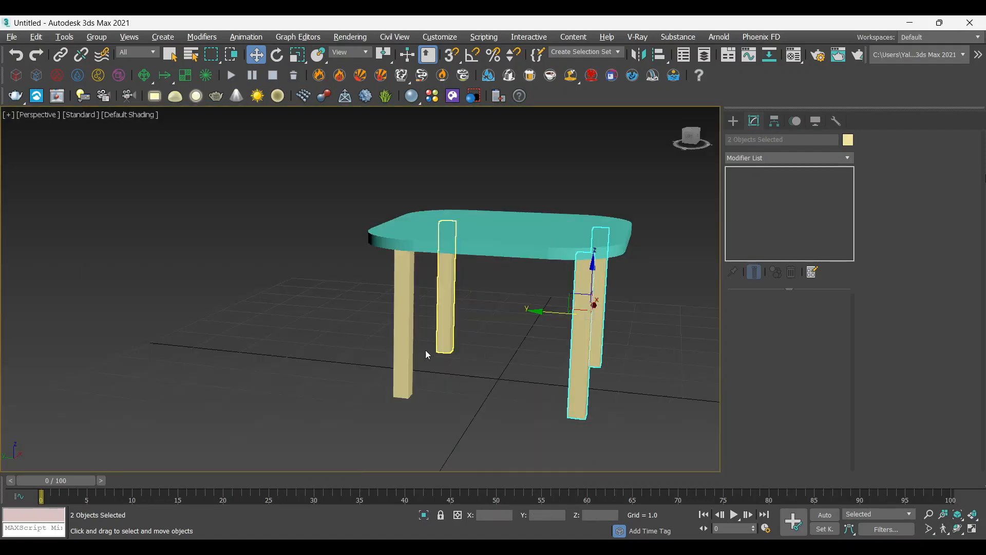
left_click(495, 365)
scroll(495, 365, "down", 5)
middle_click_drag(496, 365, 450, 290, "alt")
scroll(414, 309, "up", 5)
middle_click_drag(345, 403, 423, 359)
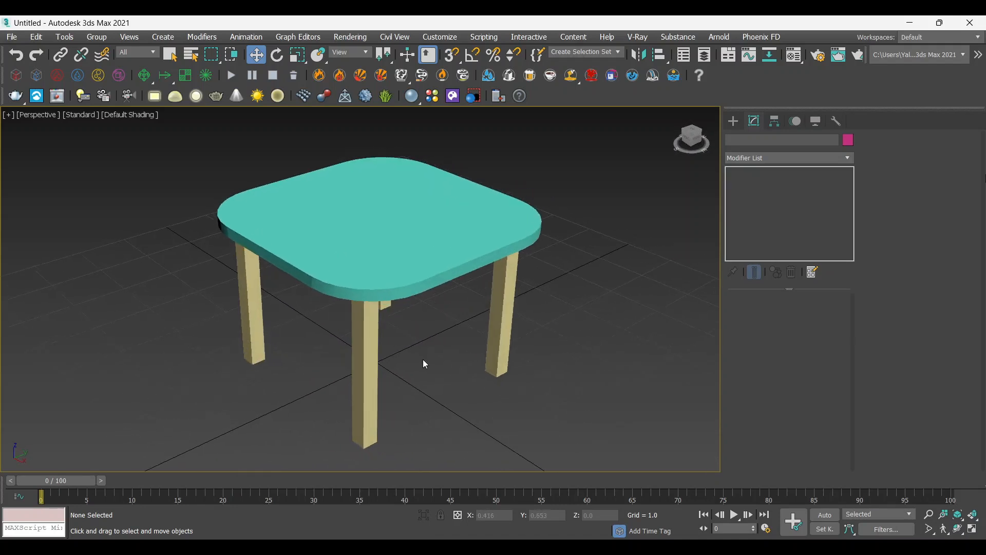
Draw an open Line profile beside the table in the Front view: a short horizontal base and an outward-slanting side about 4.1 long
key("alt+w")
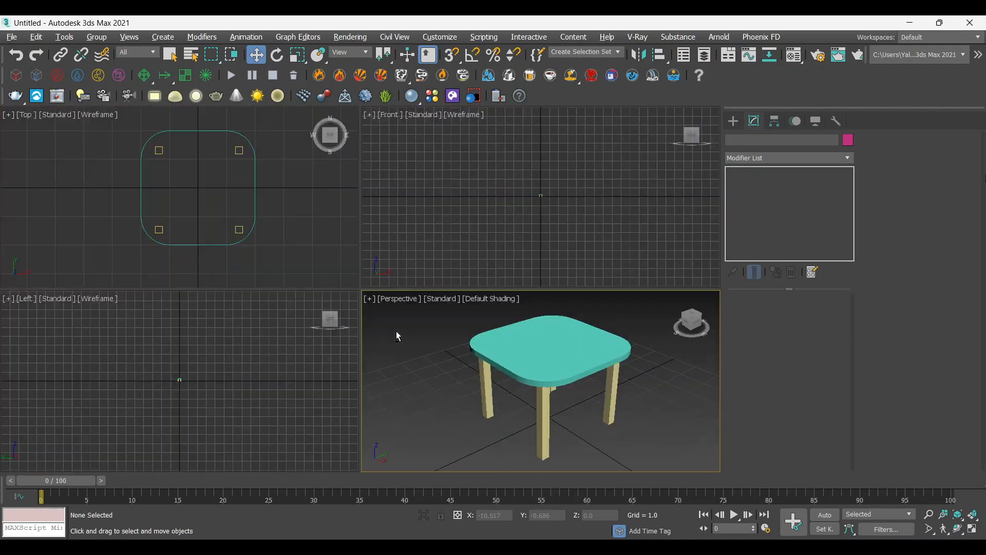
left_click(251, 225)
key("alt+w")
middle_click_drag(468, 271, 277, 262)
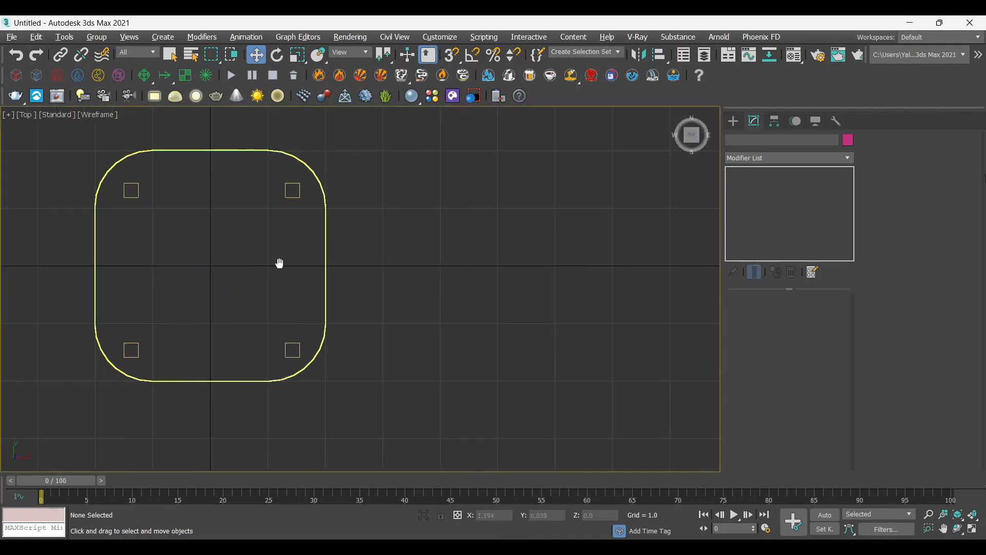
left_click(734, 121)
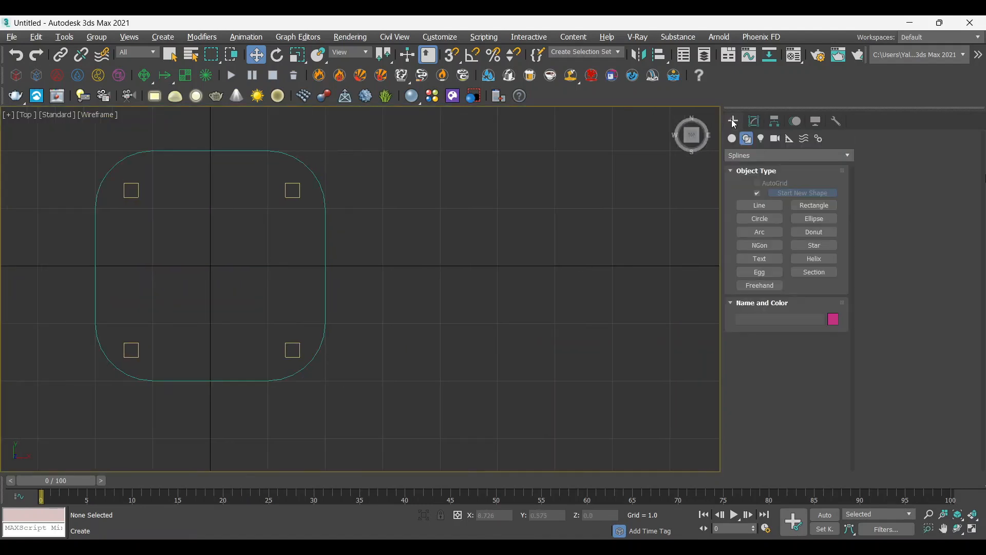
left_click(760, 205)
middle_click_drag(495, 282, 454, 291)
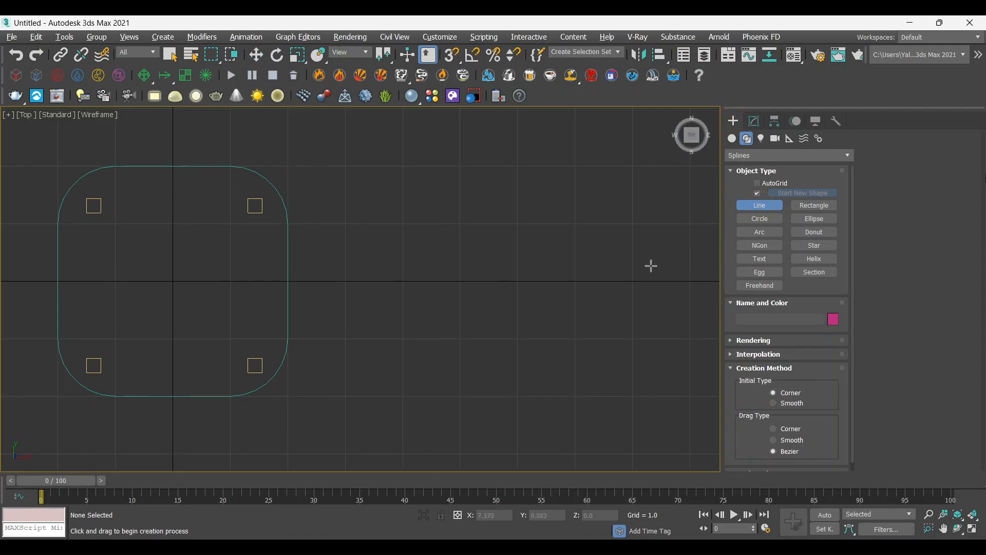
key("alt+w")
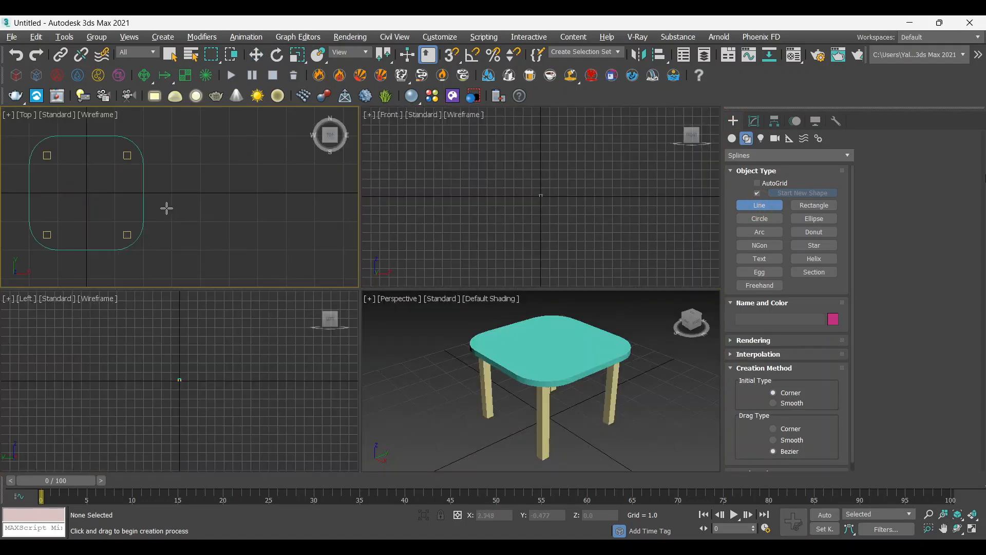
right_click(519, 199)
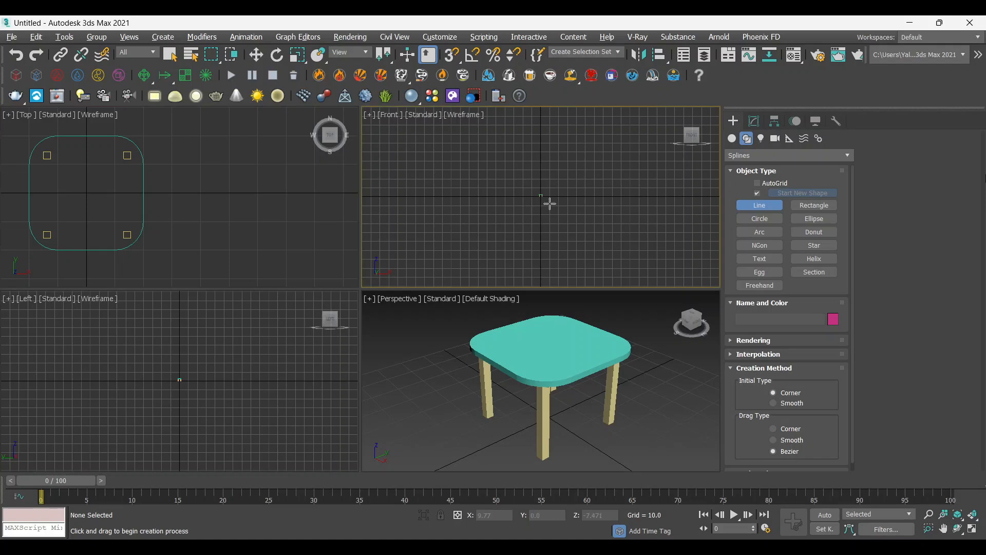
scroll(548, 202, "up", 10)
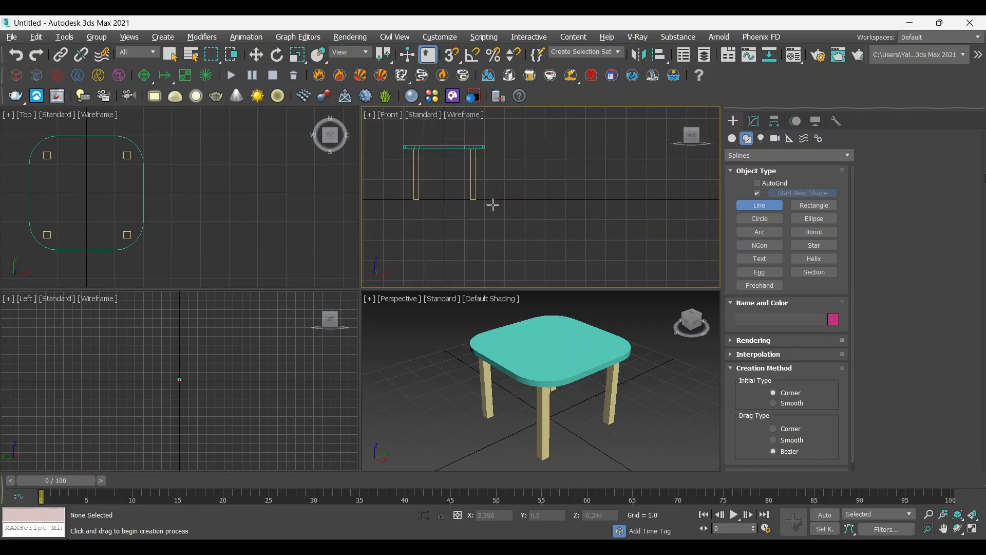
key("alt+w")
middle_click_drag(380, 290, 387, 329)
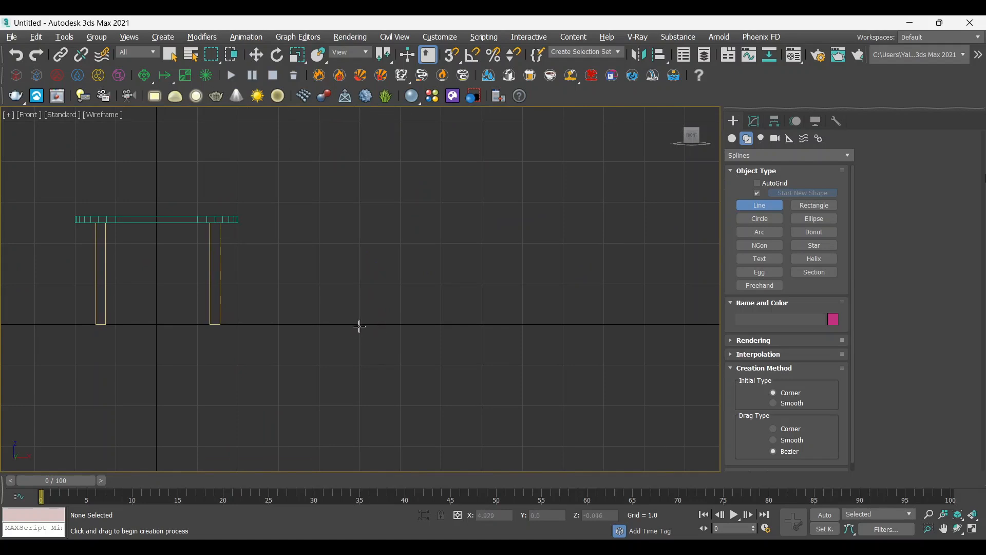
left_click(360, 325)
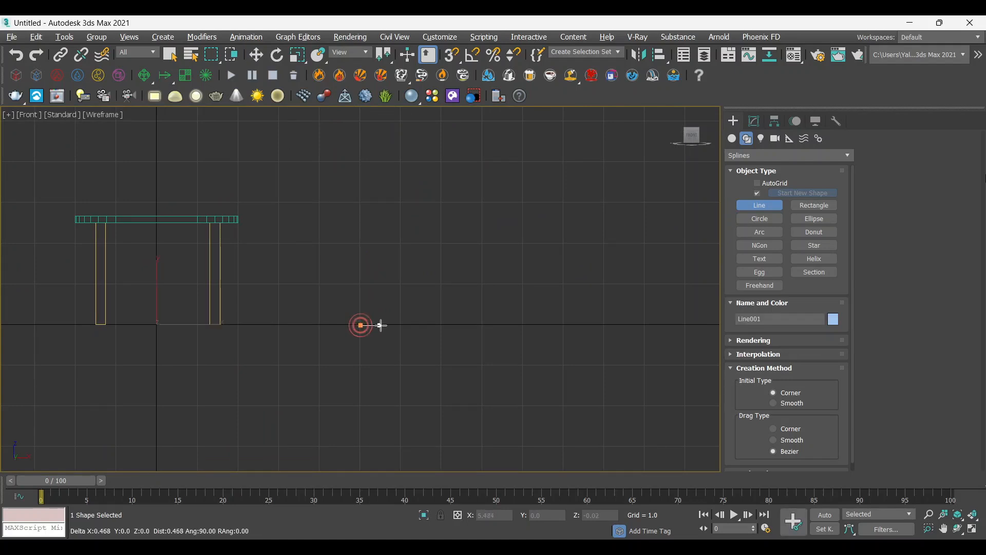
left_click(383, 325)
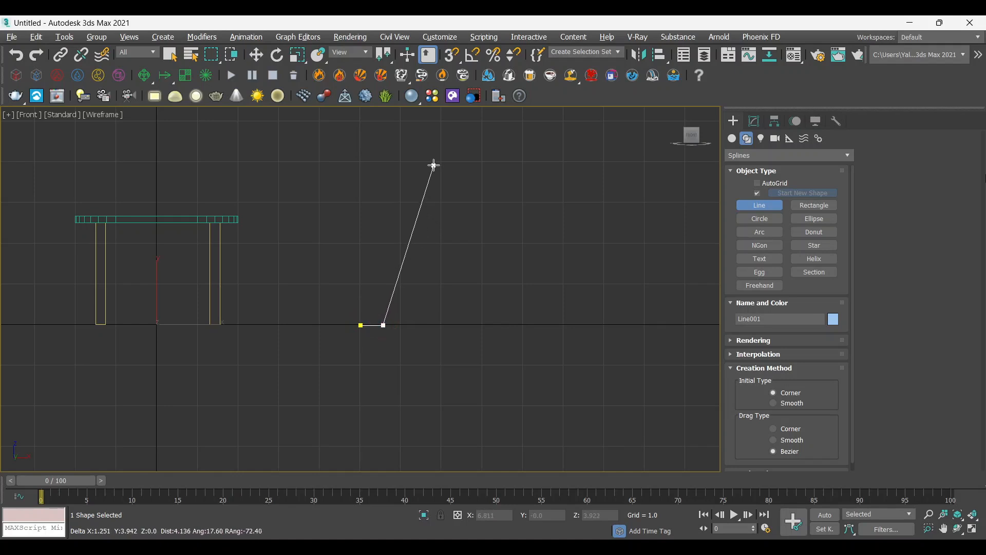
left_click(434, 165)
right_click(506, 175)
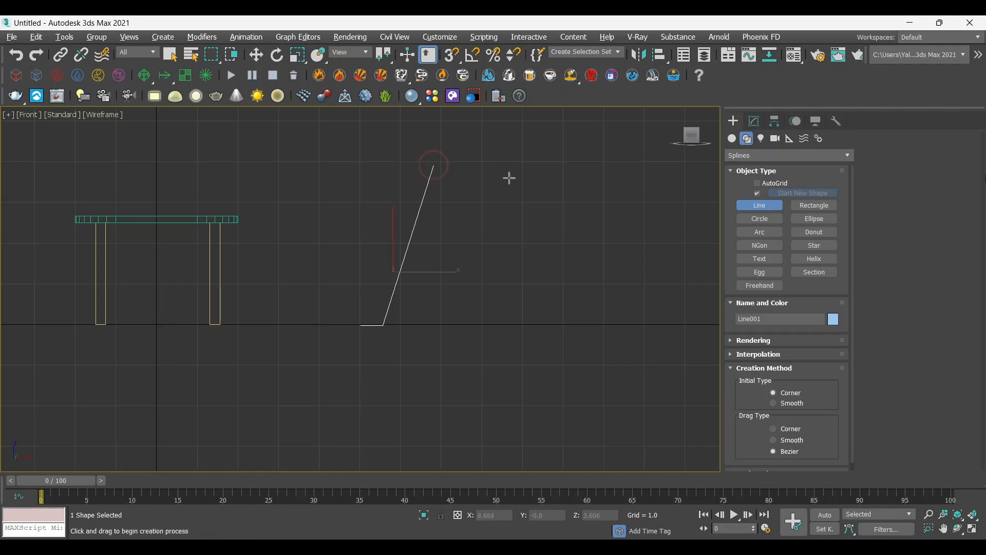
key("w")
Apply a Lathe modifier to the line profile beside the table
middle_click_drag(471, 258, 489, 291)
scroll(489, 291, "up", 2)
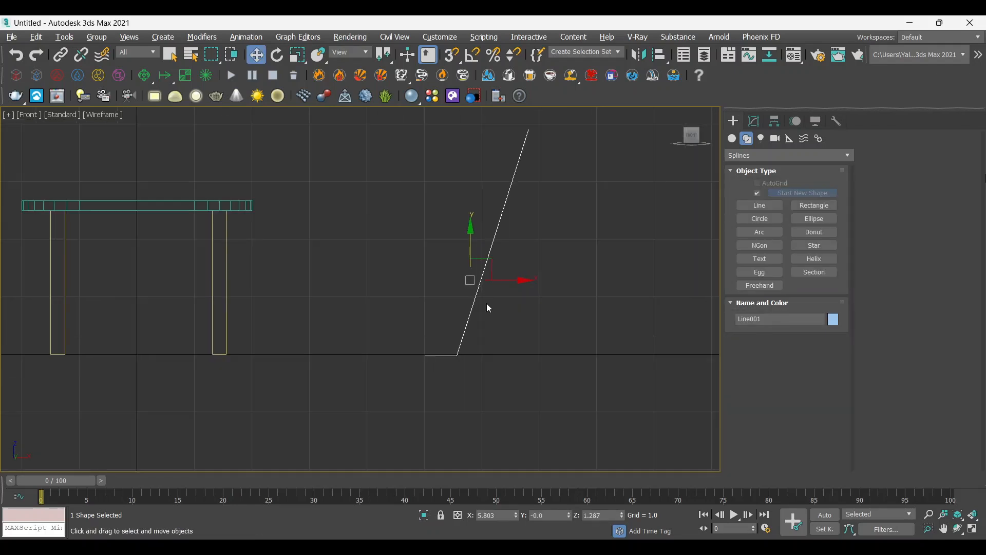
scroll(517, 303, "down", 2)
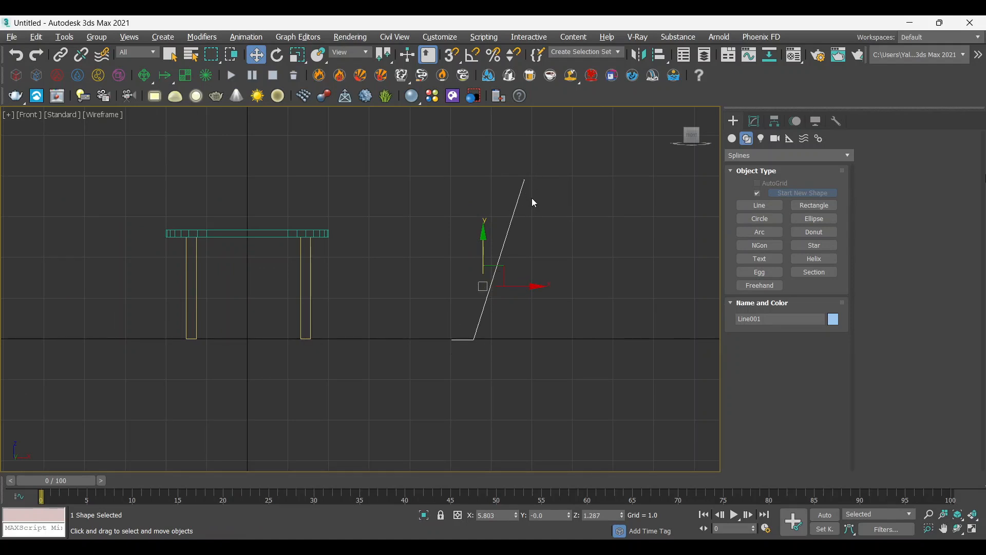
middle_click_drag(527, 310, 544, 319)
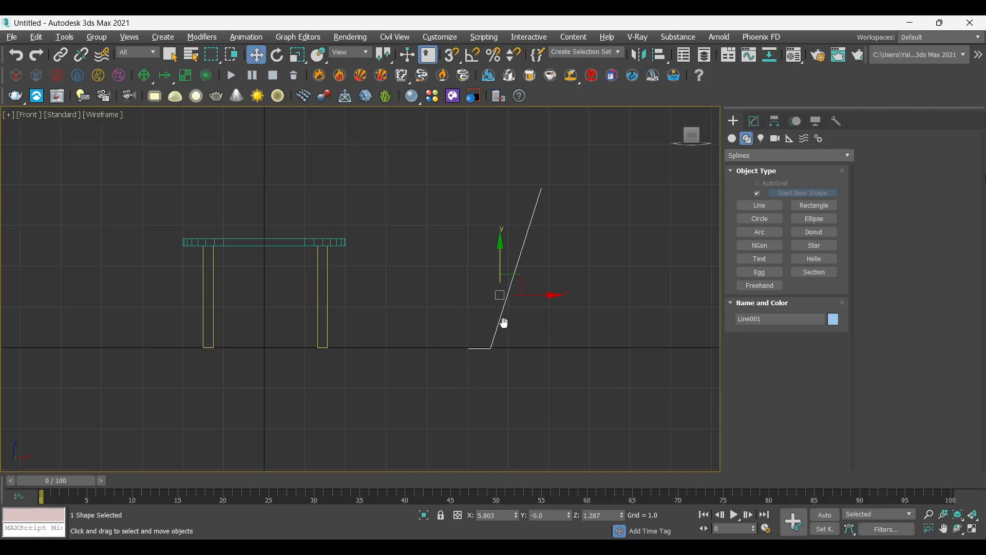
left_click(754, 123)
left_click(758, 156)
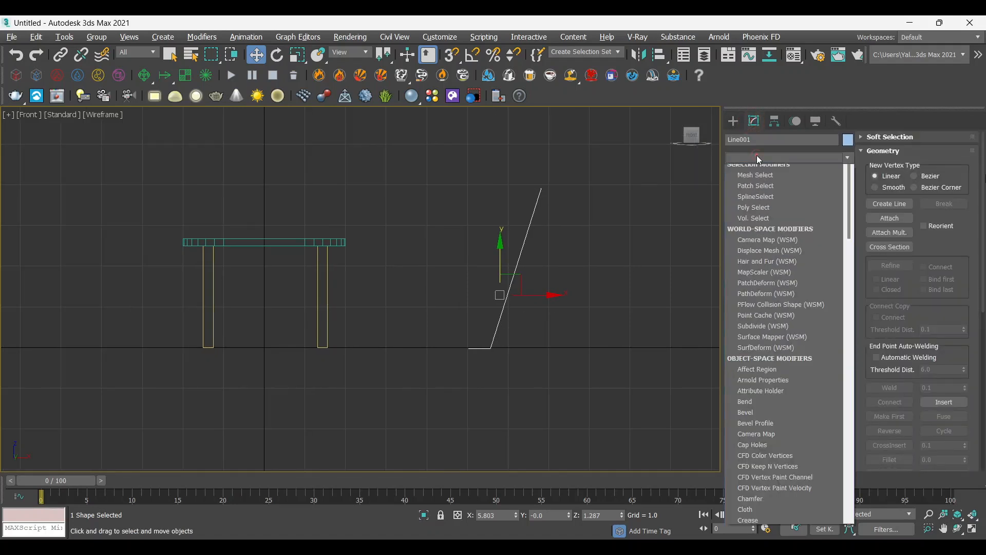
type("l")
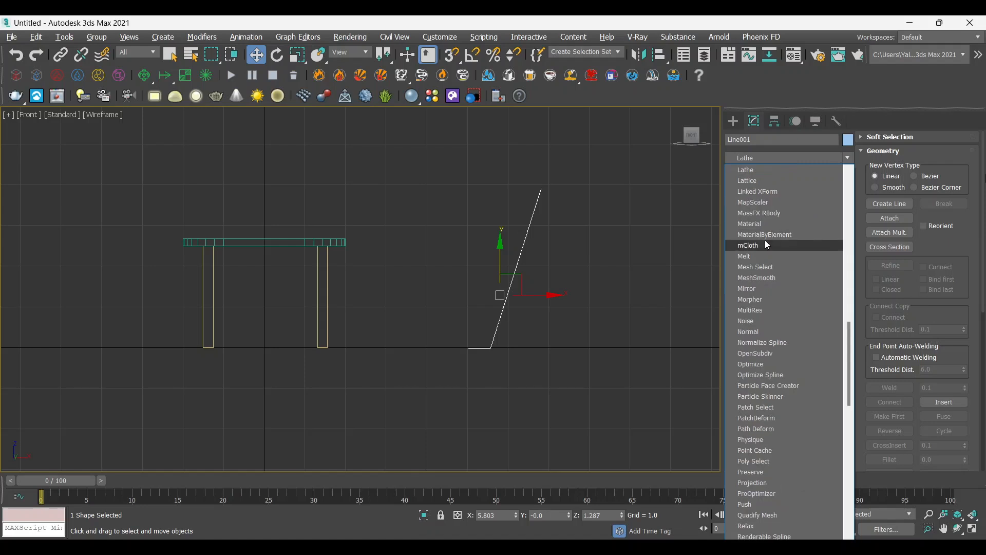
left_click(762, 171)
Inspect the lathed shape beside the table in the maximized Perspective view
key("alt+w")
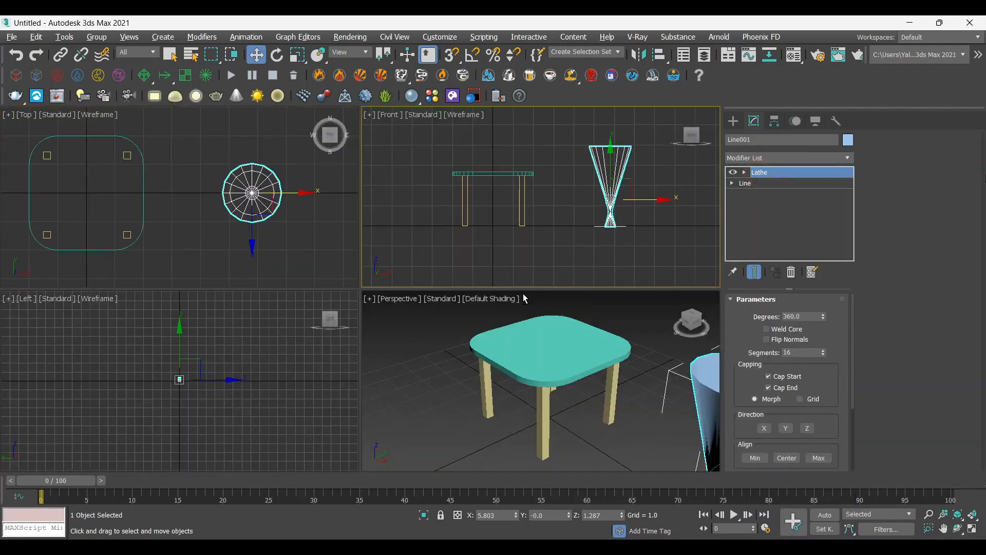
right_click(630, 387)
key("alt+w")
middle_click_drag(424, 303, 248, 257)
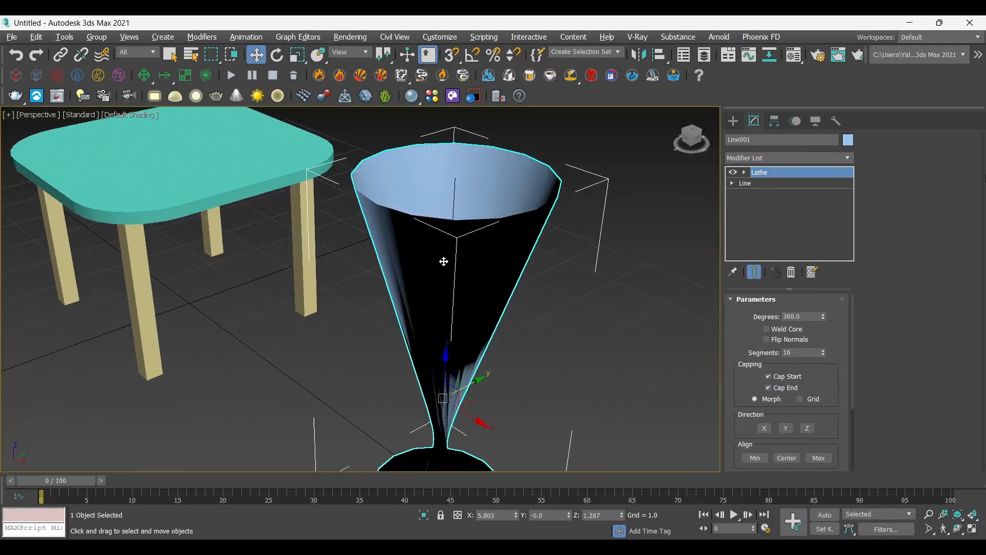
scroll(443, 262, "down", 3)
middle_click_drag(447, 356, 472, 347, "alt")
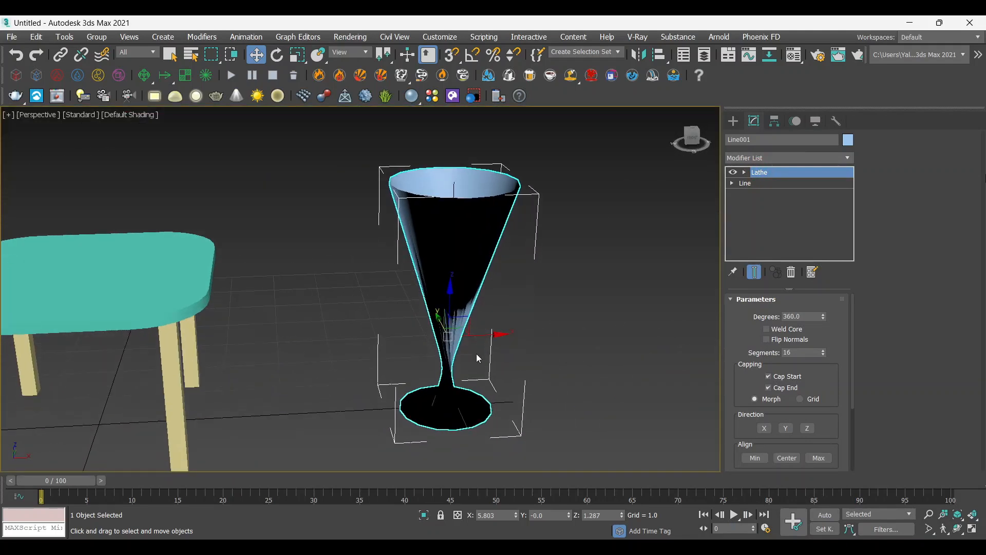
scroll(477, 354, "up", 3)
scroll(476, 355, "down", 3)
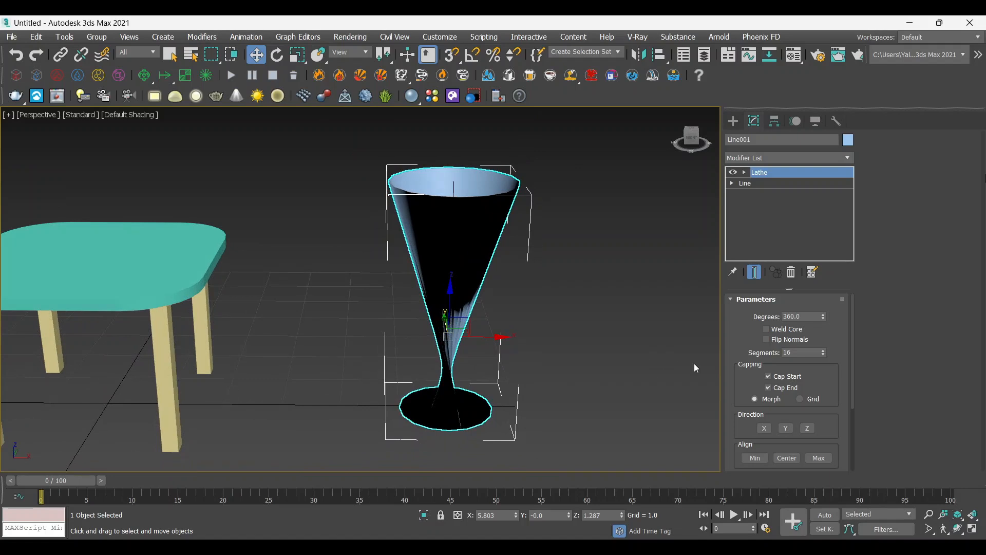
Try the Lathe directions X and Z, and set the direction back to Y
left_click(765, 429)
left_click(784, 429)
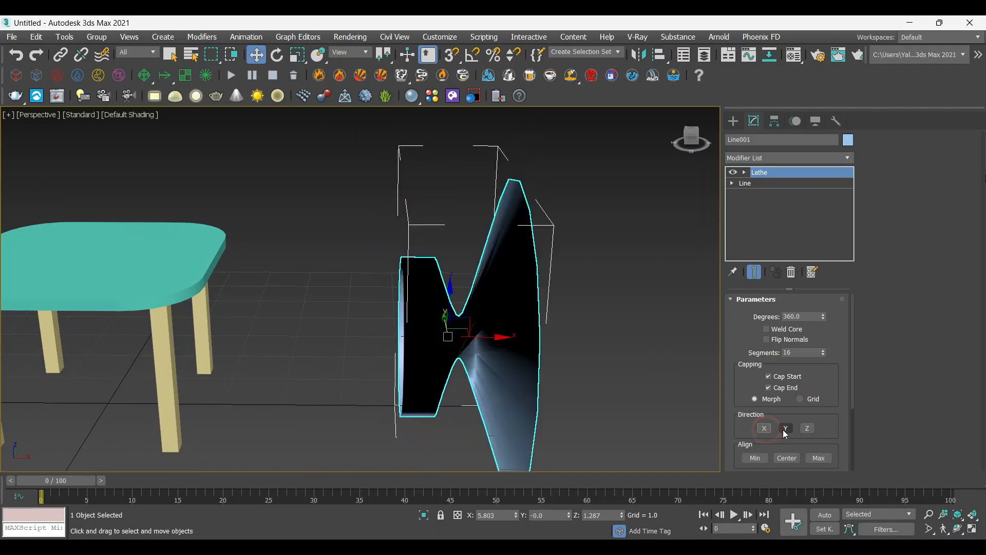
left_click(807, 430)
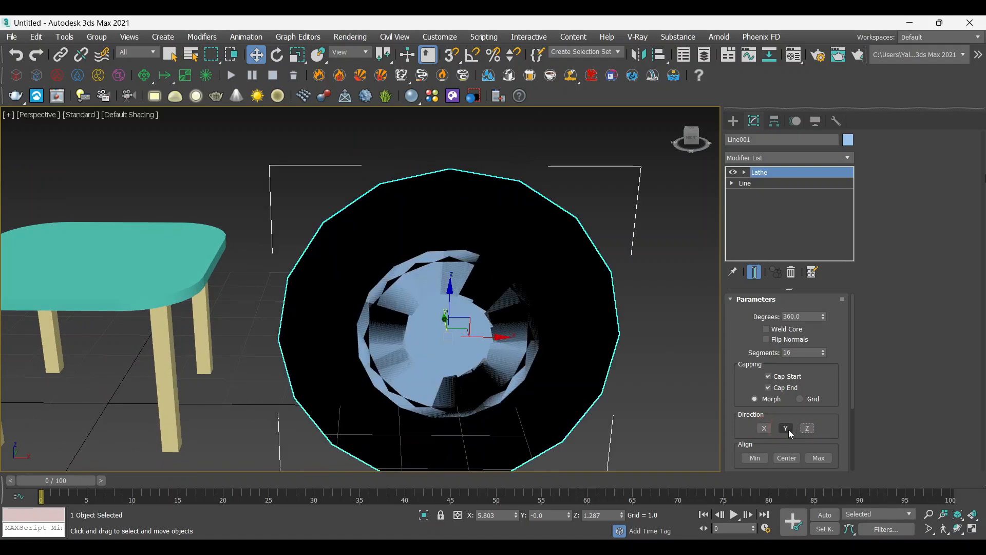
left_click(785, 429)
middle_click_drag(498, 336, 488, 329)
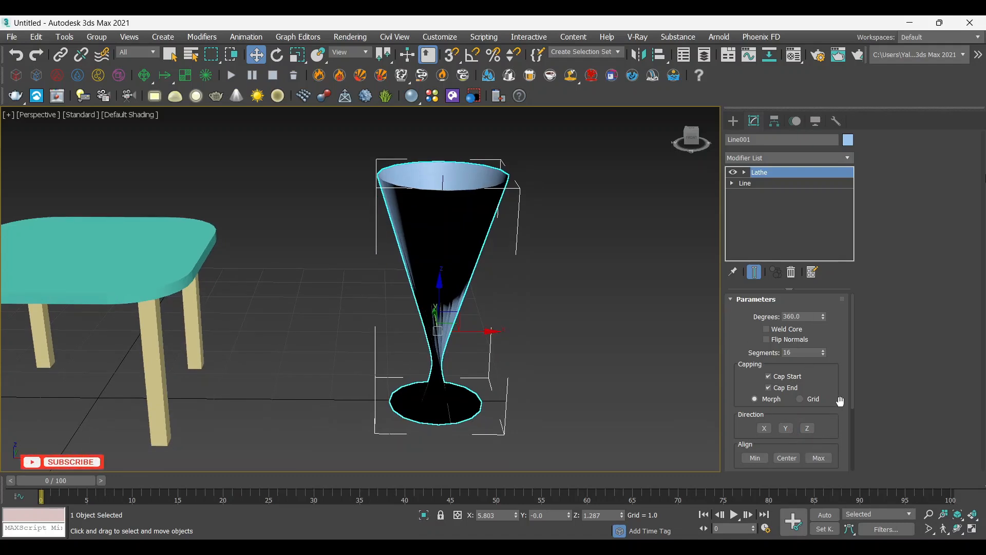
Enter the Line's Vertex level beneath the Lathe and compare Show End Result off and on, leaving it on
scroll(840, 400, "down", 5)
scroll(829, 409, "up", 3)
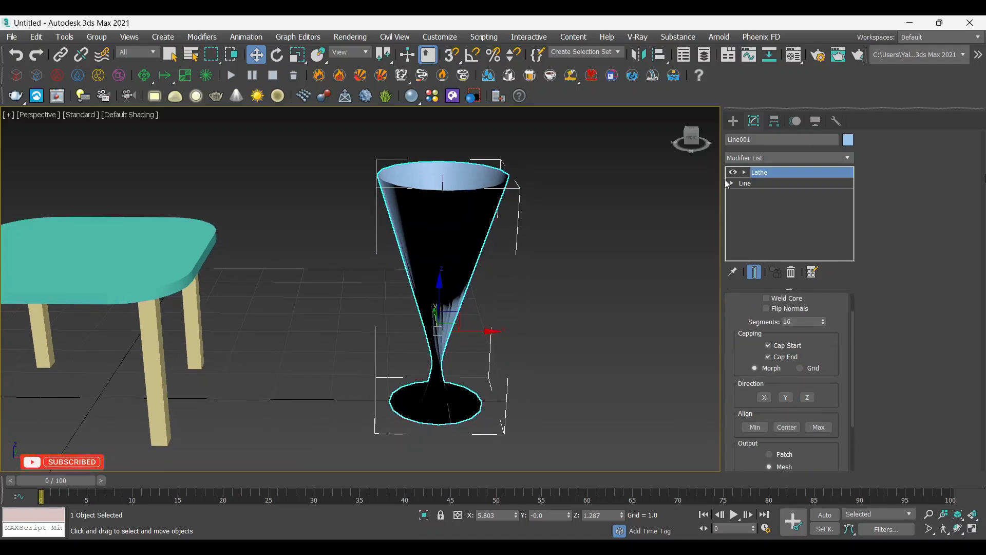
left_click(730, 183)
left_click(755, 193)
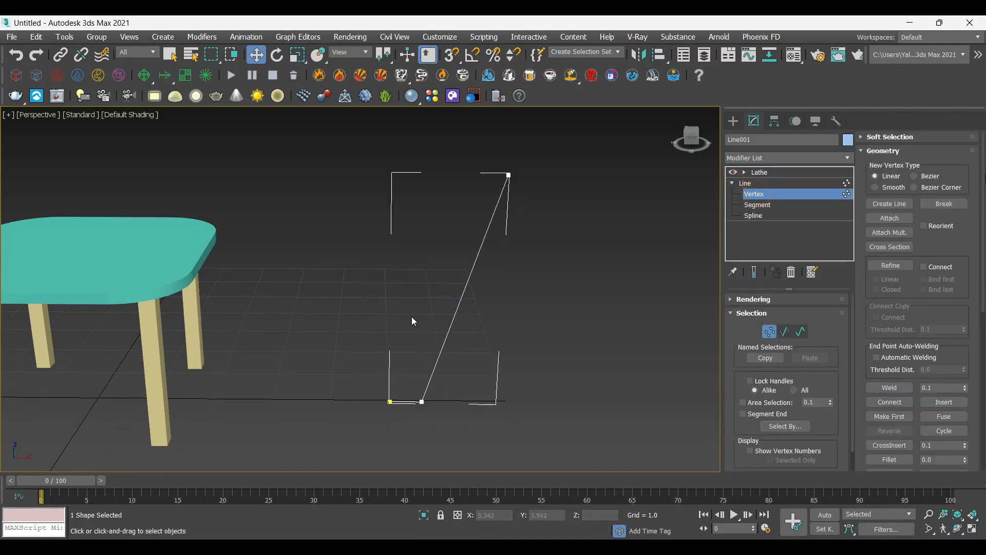
key("alt+w")
key("alt+w")
left_click(756, 276)
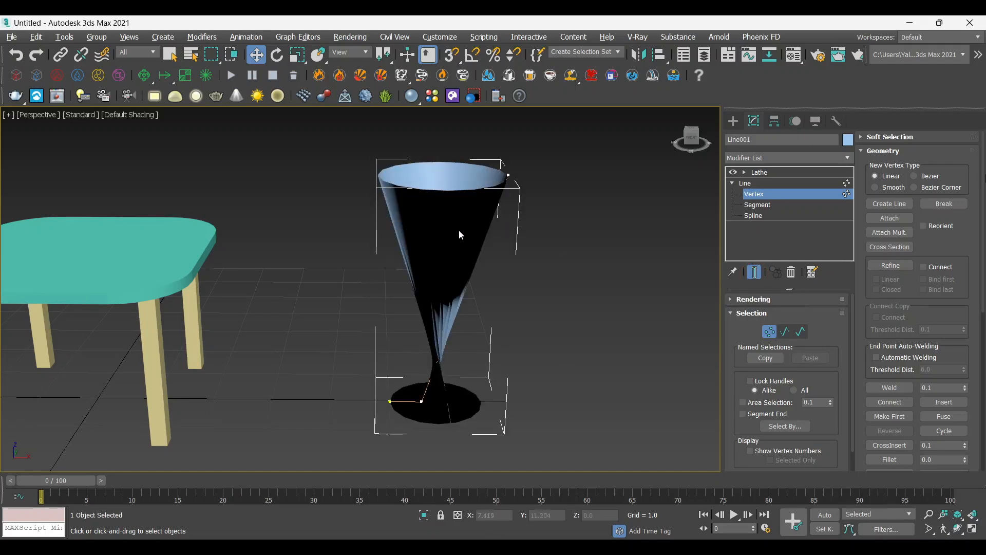
middle_click_drag(480, 266, 482, 263)
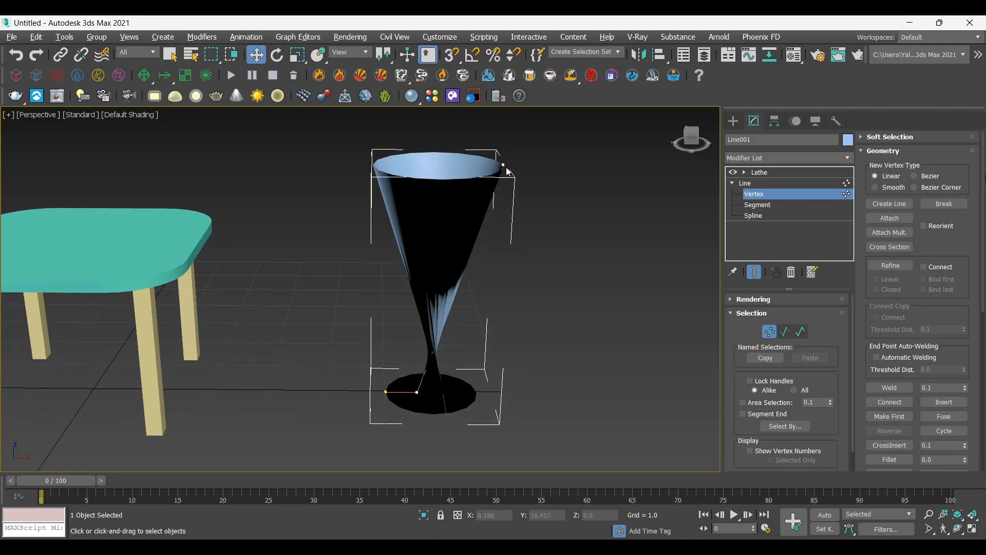
left_click(754, 272)
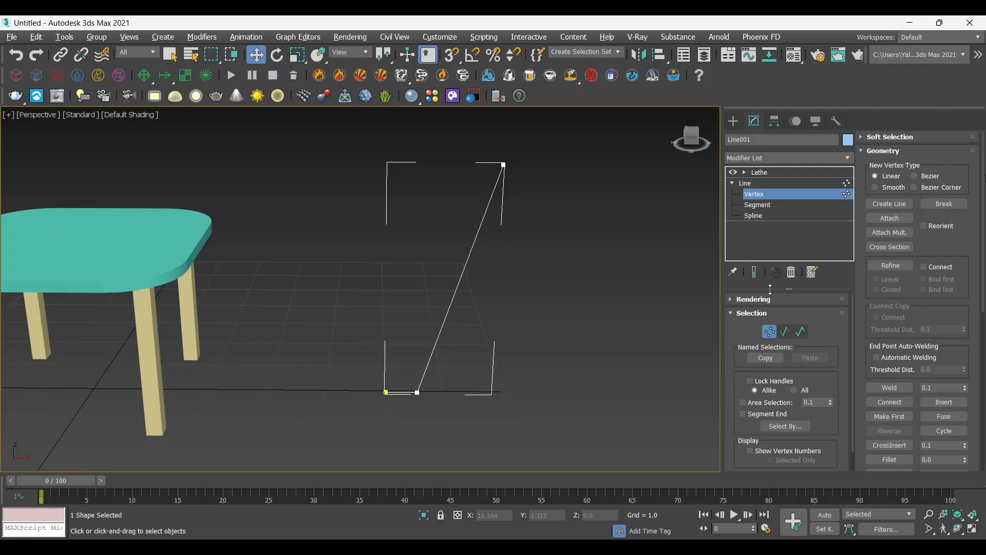
left_click(754, 272)
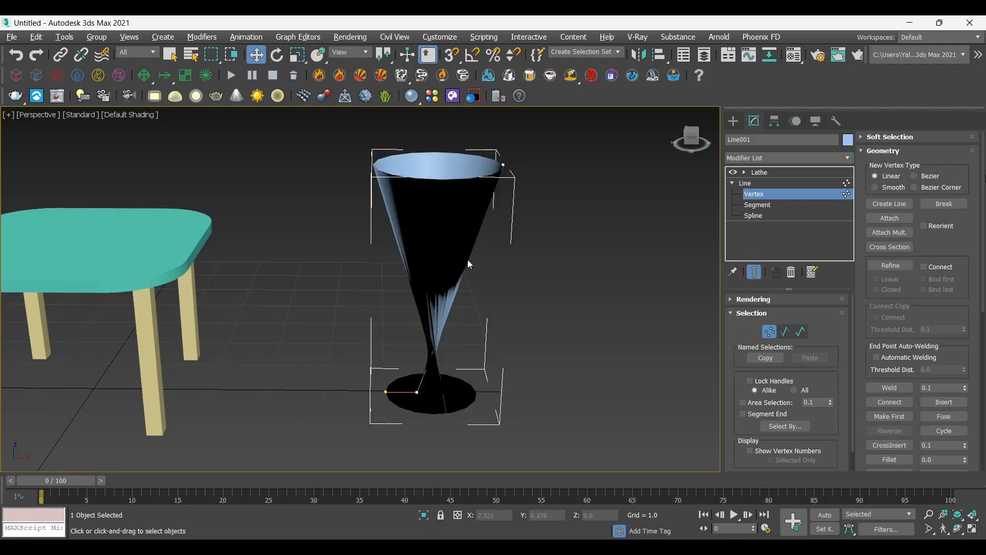
Move the profile's lower corner vertex outward to about X 6.32 and its base end vertex inward, turning the shape into a tumbler
middle_click_drag(450, 341, 451, 334)
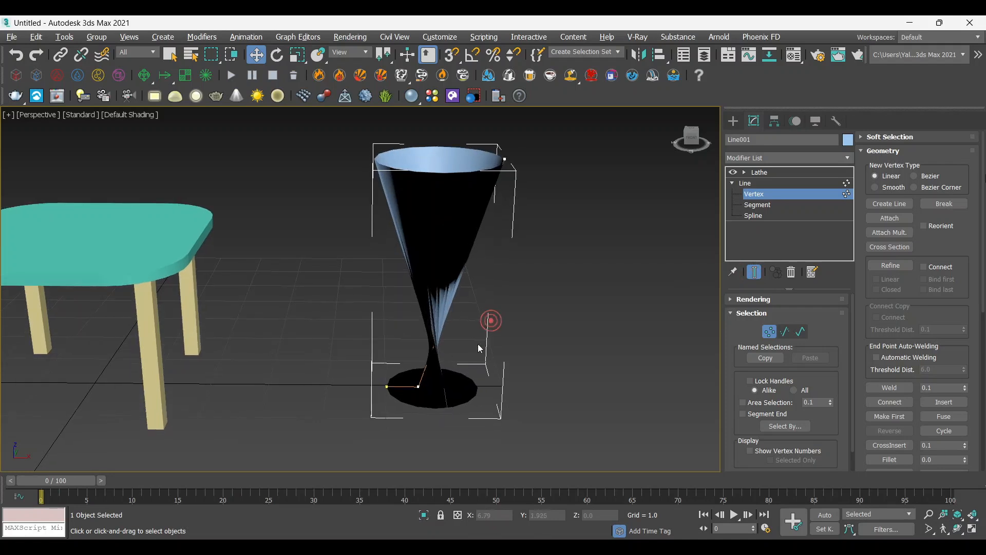
left_click_drag(430, 401, 499, 392)
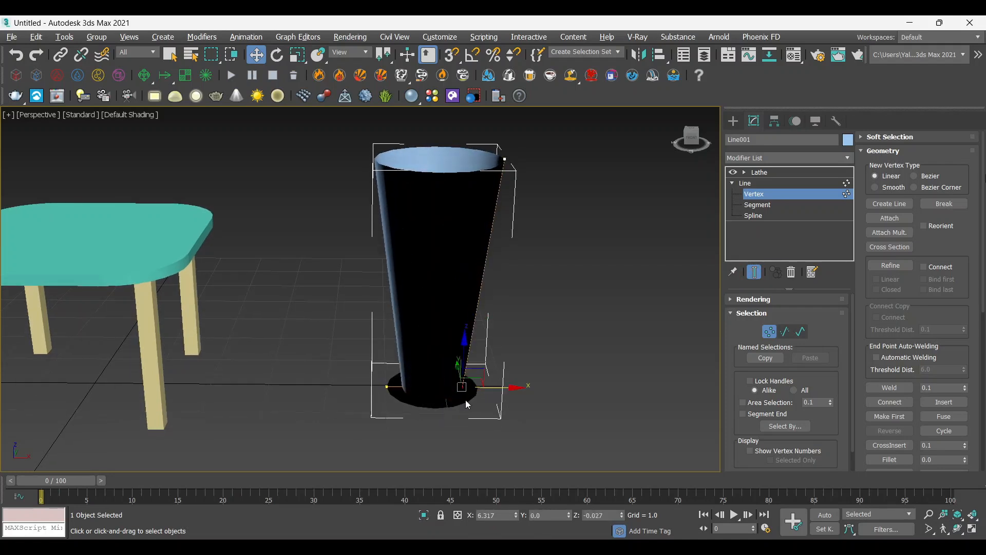
left_click(387, 387)
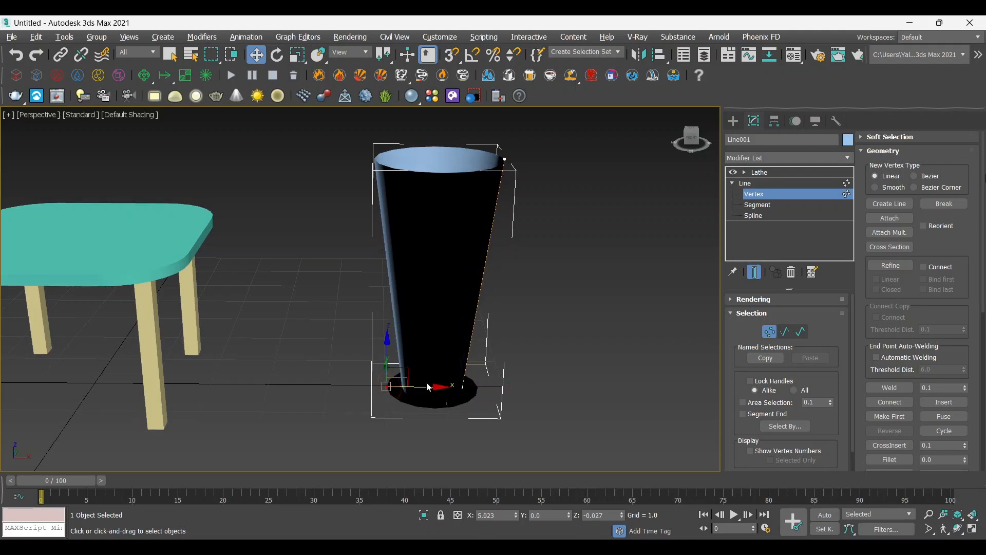
left_click_drag(427, 390, 448, 392)
Lower the rim vertex to about Z 1.79 and pull it inward to about X 6.51
left_click_drag(535, 146, 490, 164)
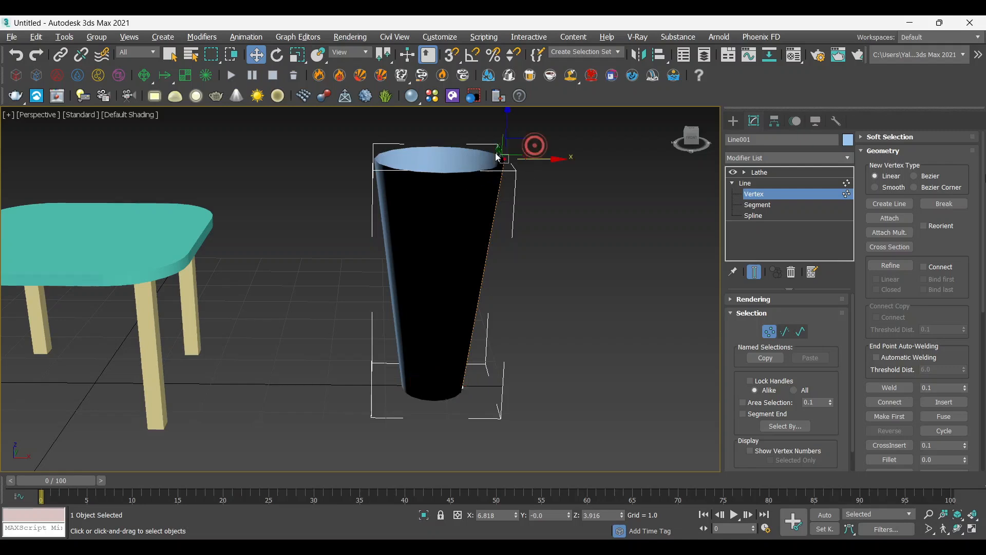
left_click_drag(508, 121, 489, 251)
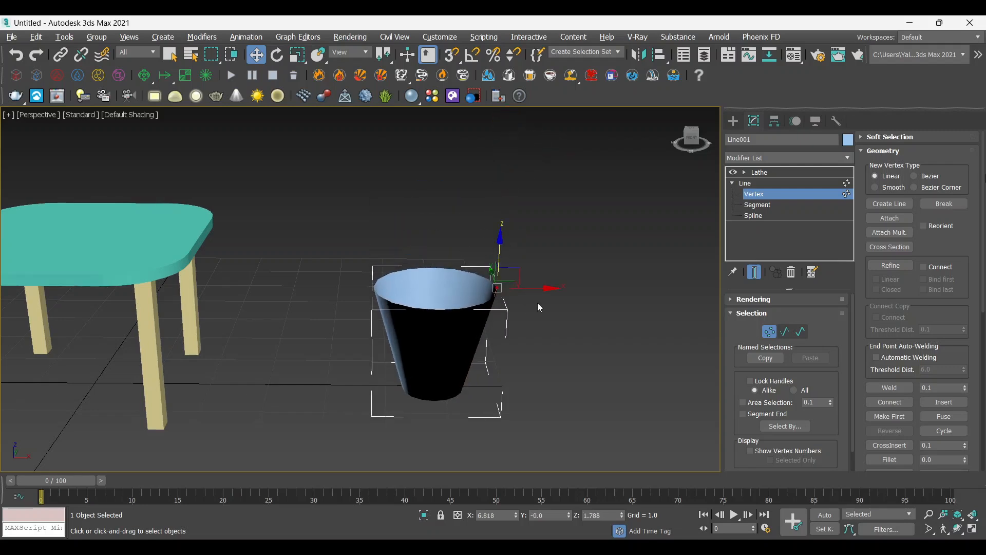
left_click_drag(548, 288, 530, 300)
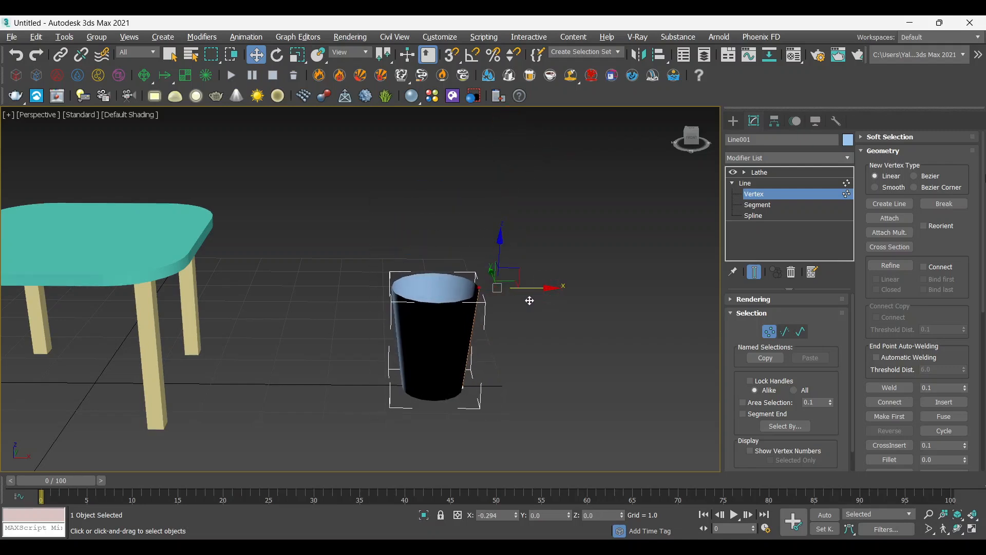
Move the base end vertex along X toward the centre of the glass in the maximized Front view
key("alt+w")
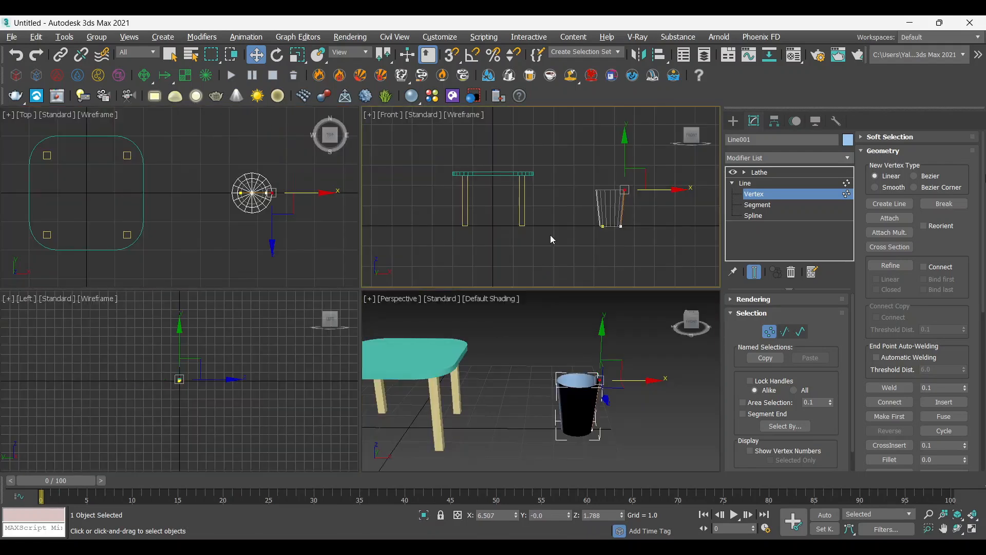
key("alt+w")
scroll(494, 331, "up", 5)
scroll(514, 331, "down", 2)
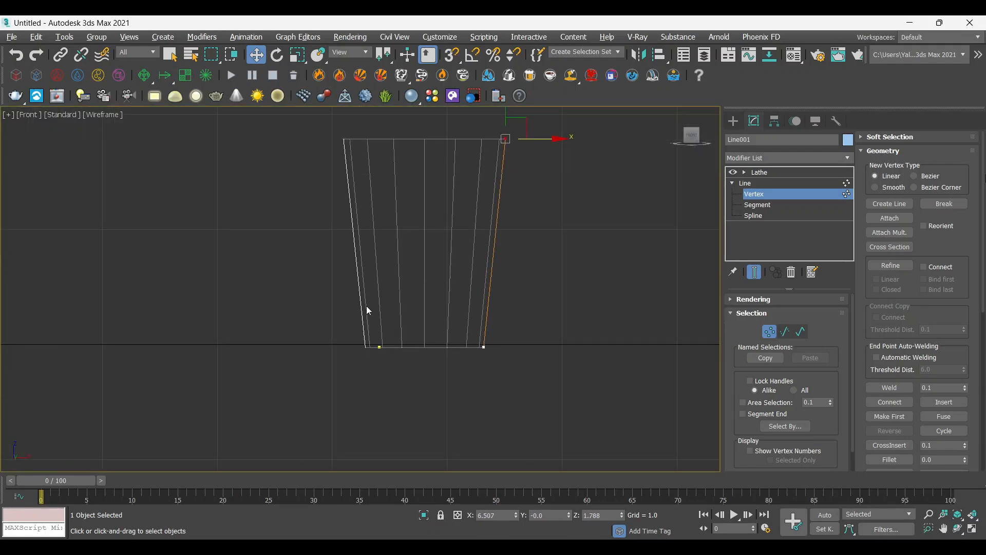
left_click(379, 348)
left_click_drag(430, 347, 482, 349)
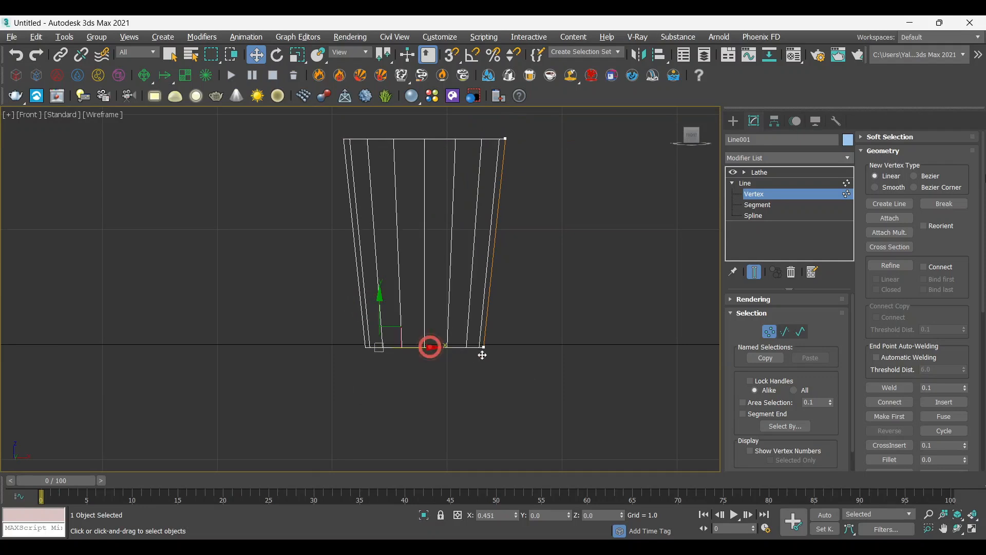
Lower the rim vertex to about Z 1.23 in the Front view
left_click(511, 385)
left_click_drag(559, 115, 492, 160)
middle_click_drag(513, 200, 501, 237)
left_click_drag(490, 137, 491, 202)
Adjust the rim vertex and the base corner vertex slightly along X in the maximized Perspective view
key("alt+w")
middle_click(585, 398)
key("alt+w")
scroll(493, 383, "up", 2)
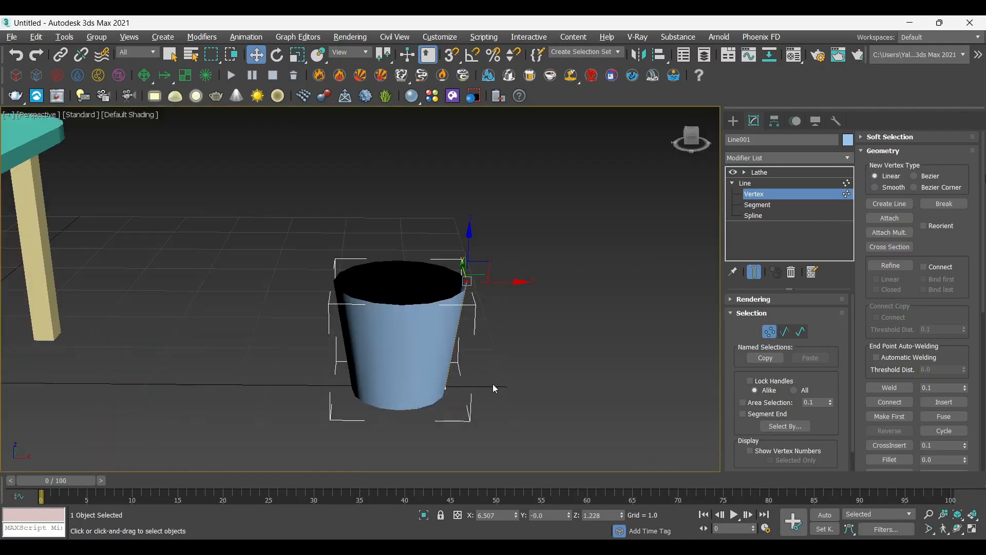
left_click_drag(505, 283, 514, 300)
middle_click_drag(494, 378, 508, 335)
left_click_drag(453, 363, 453, 363)
left_click_drag(506, 348, 496, 348)
left_click_drag(535, 214, 503, 245)
Examine the underside of the glass around the centre of its base in the Perspective view
key("alt+w")
right_click(616, 216)
key("alt+w")
key("alt+w")
right_click(543, 371)
key("alt+w")
middle_click_drag(436, 328, 476, 312, "alt")
left_click(399, 364)
middle_click_drag(401, 362, 463, 396, "alt")
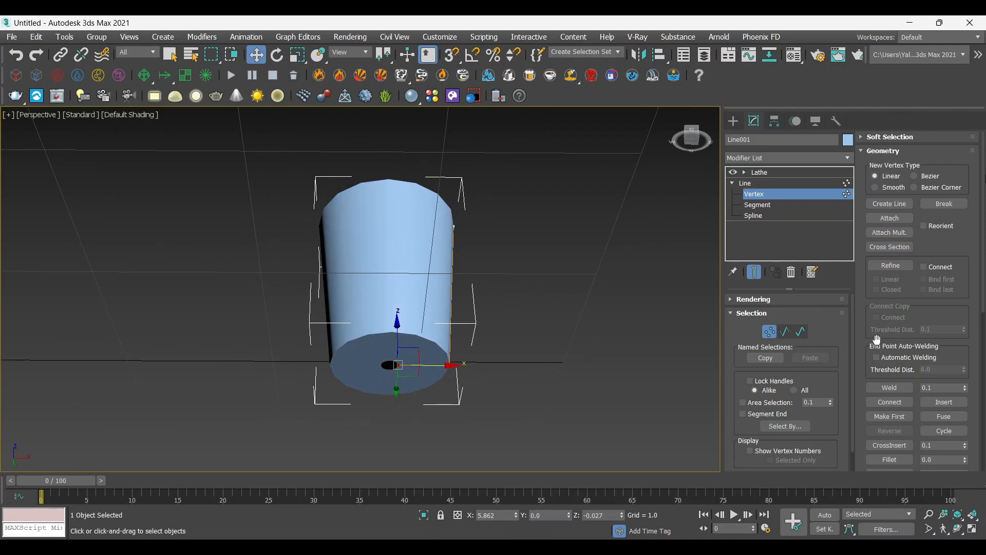
Enable Weld Core on the Lathe and try Flip Normals, leaving it off
left_click(760, 173)
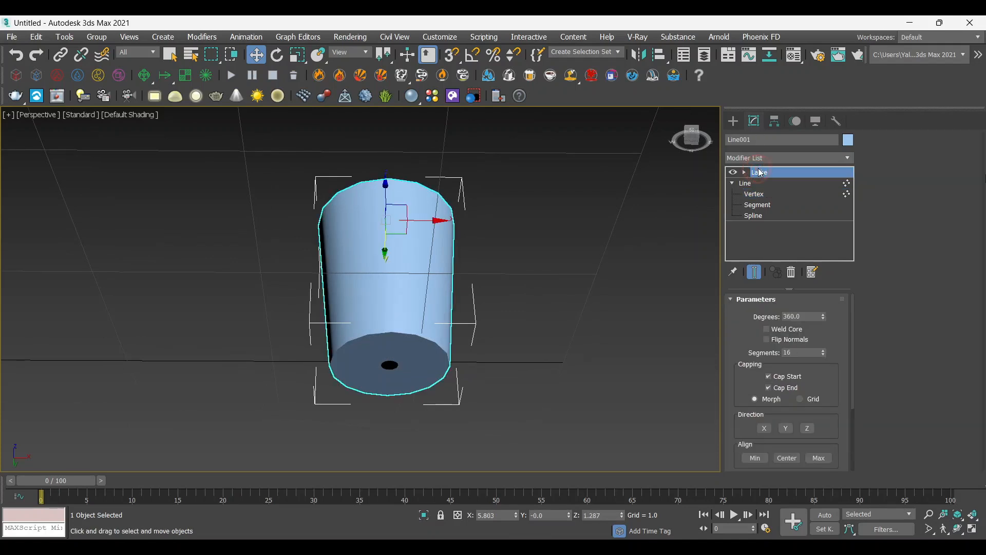
left_click(767, 340)
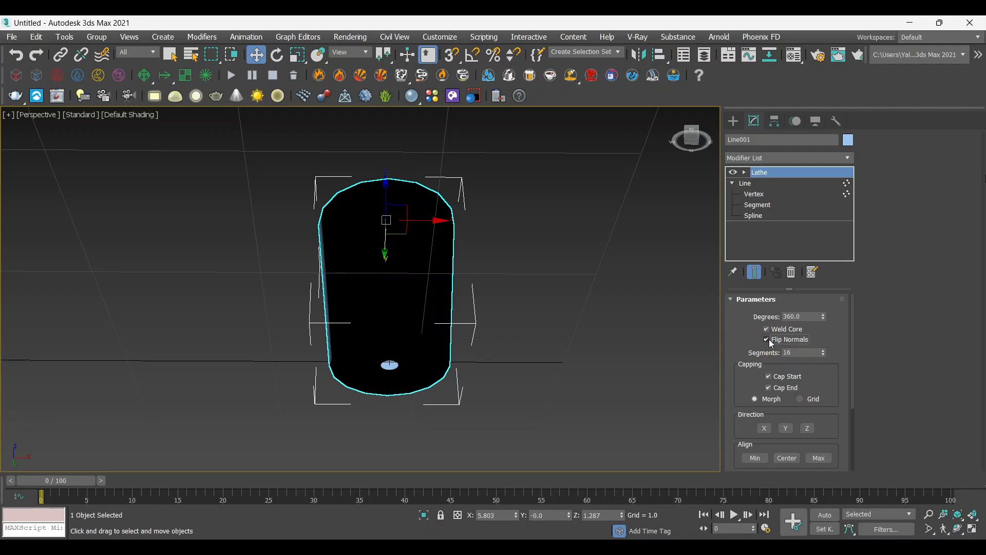
left_click(768, 340)
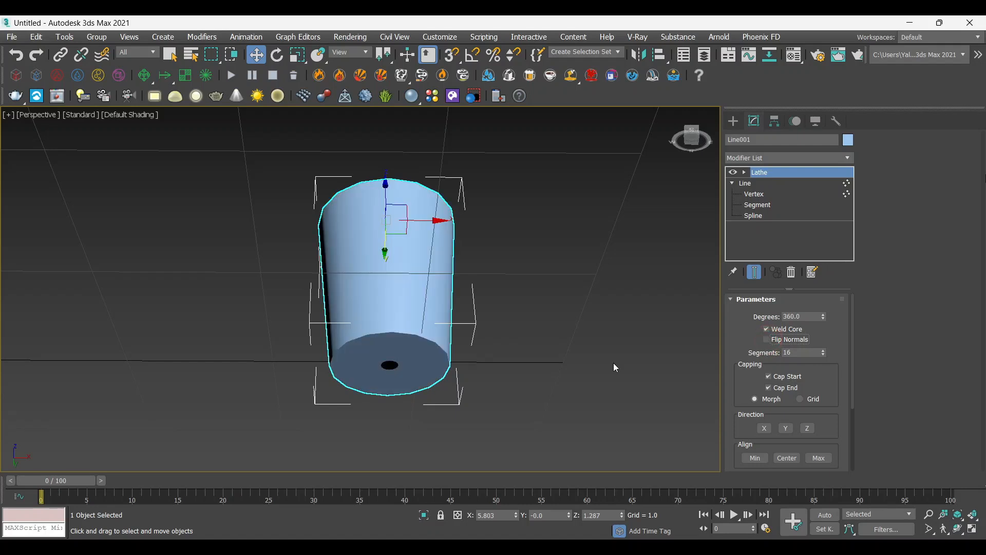
middle_click_drag(438, 322, 390, 359, "alt")
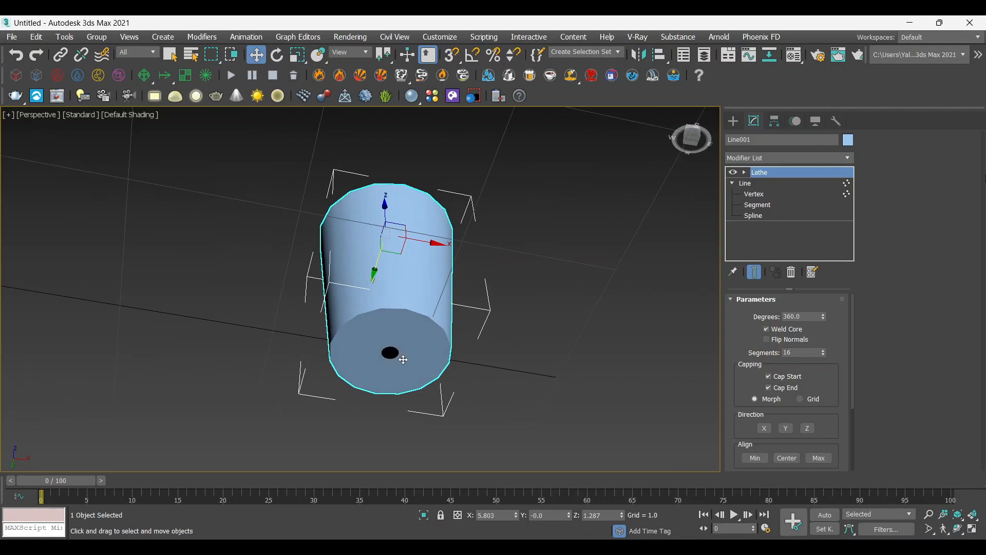
Return to the Line's Vertex level and move the base end vertex along X to close the hole in the bottom
key("alt+w")
right_click(528, 227)
key("alt+w")
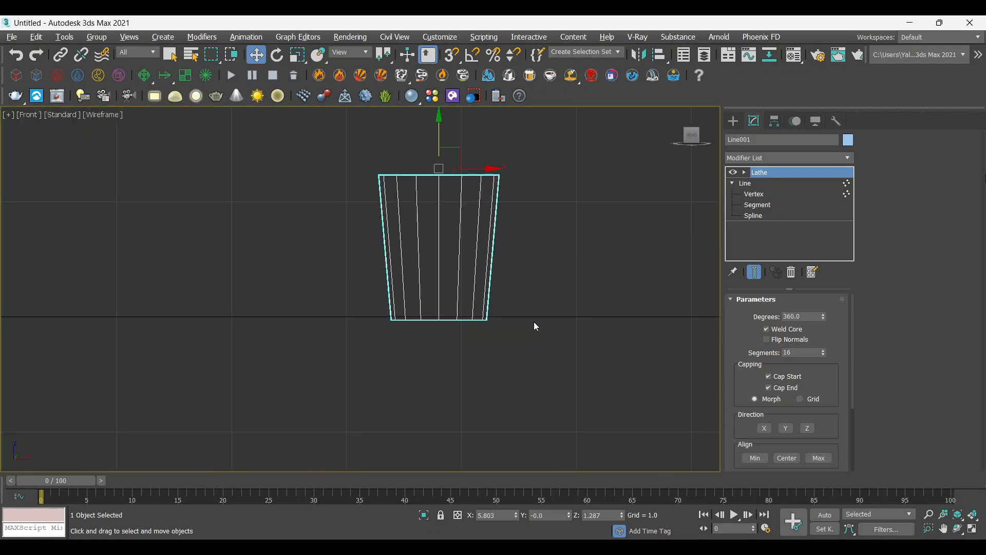
left_click(509, 359)
left_click_drag(535, 226, 470, 262)
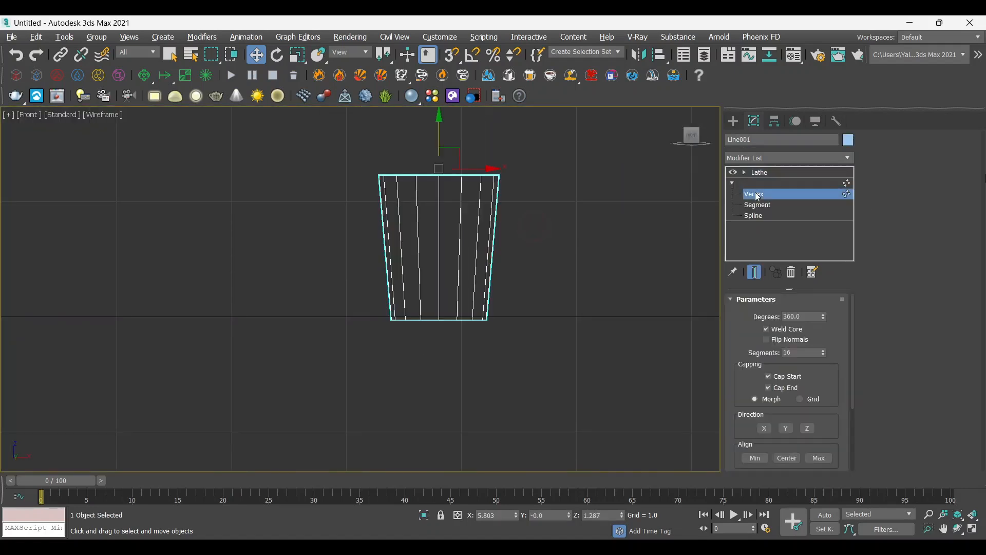
left_click(755, 194)
key("alt+w")
right_click(561, 390)
key("alt+w")
middle_click_drag(560, 392, 431, 377, "alt")
scroll(428, 373, "up", 3)
left_click_drag(437, 339, 428, 340)
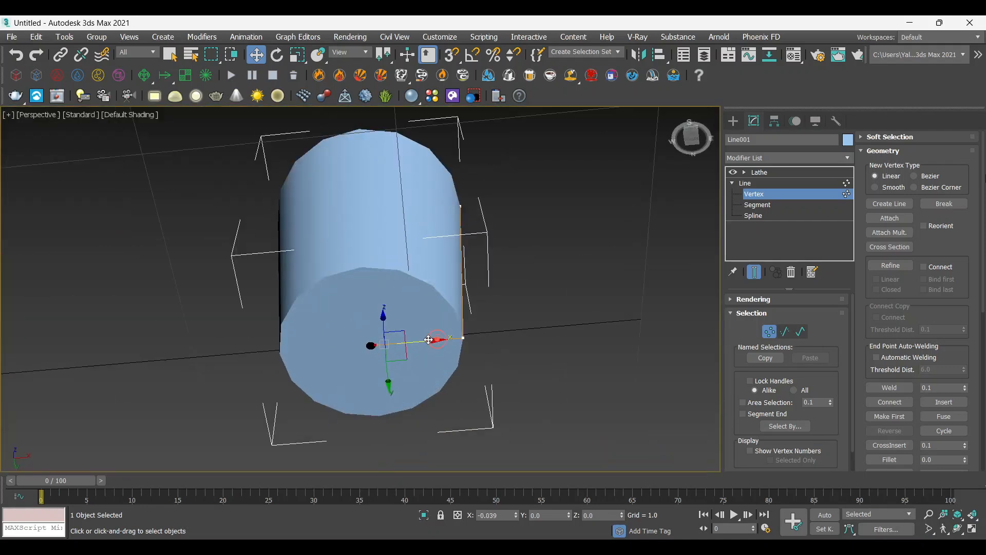
left_click(555, 319)
Refine the glass's side segment with a new vertex in the Front view and move that vertex inward
middle_click_drag(504, 334, 501, 290, "alt")
key("alt+w")
key("alt+w")
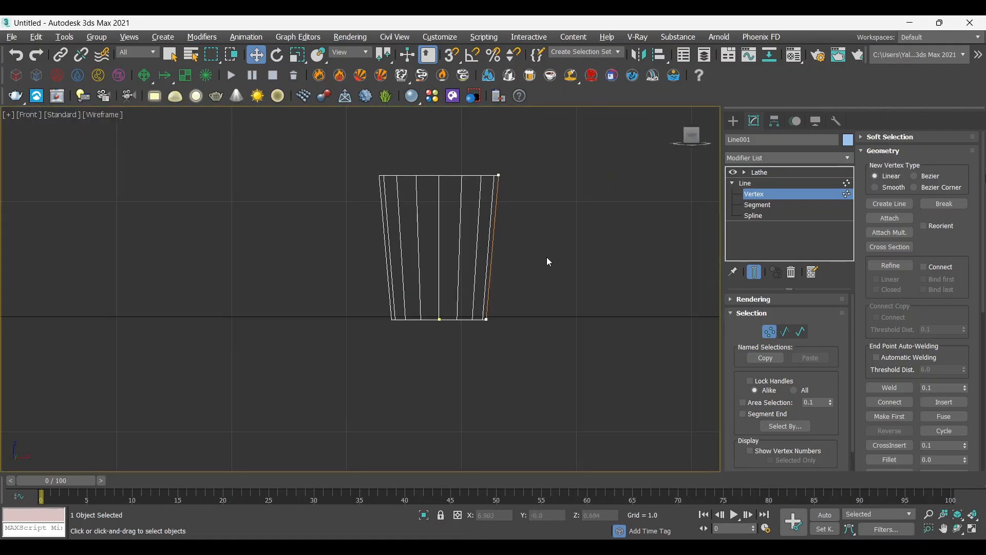
middle_click_drag(543, 253, 531, 286)
left_click_drag(547, 337, 470, 422)
left_click_drag(528, 384, 529, 383)
right_click(567, 278)
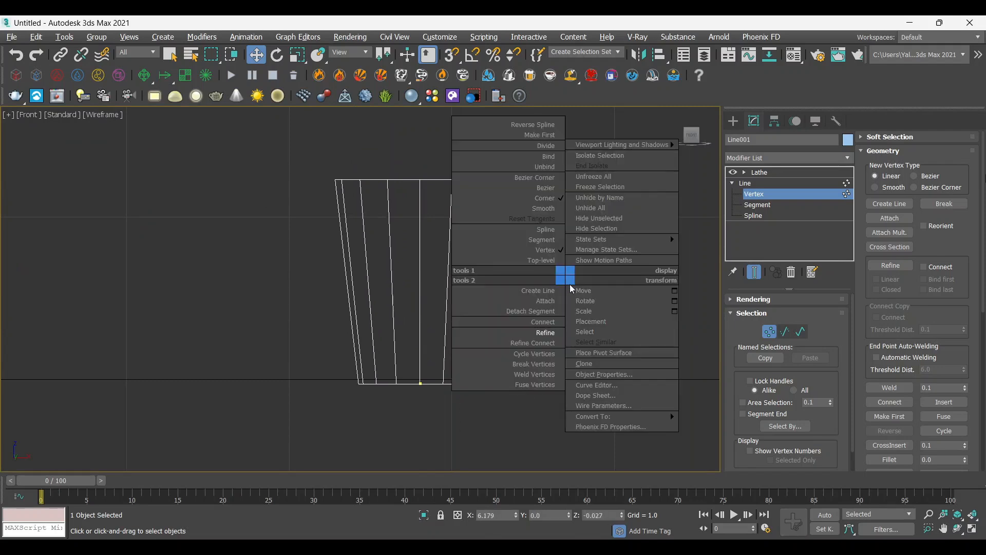
left_click(548, 333)
left_click(492, 289)
right_click(517, 285)
left_click_drag(541, 289, 507, 289)
Move the rim vertex outward and lower the waist vertex to about Z 0.3
left_click(504, 179)
mouse_move(549, 178)
left_mouse_down()
mouse_move(595, 205)
mouse_move(586, 205)
left_mouse_up()
left_click_drag(538, 250, 437, 308)
left_click_drag(459, 249, 459, 291)
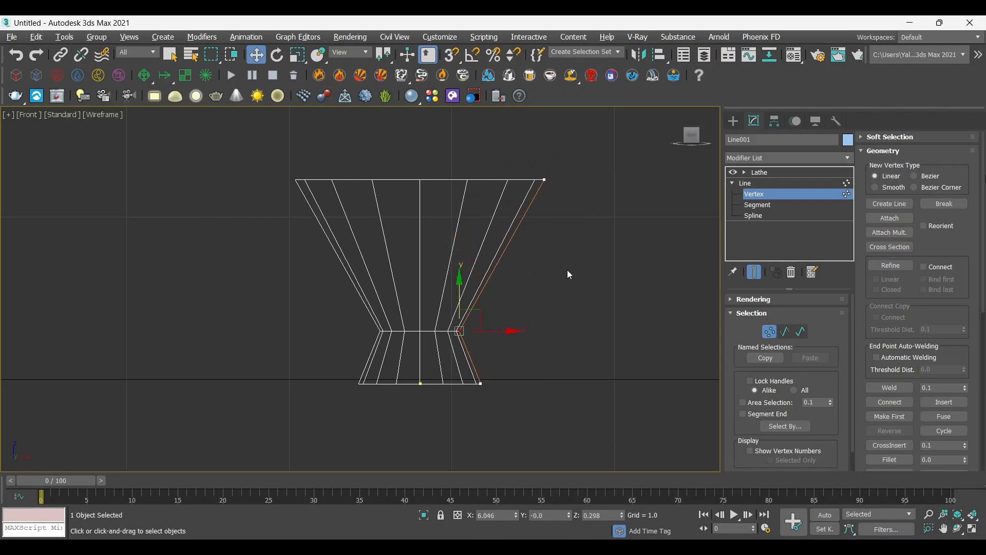
Refine the segment between rim and waist with another vertex and move it inward along X
right_click(567, 270)
left_click(549, 322)
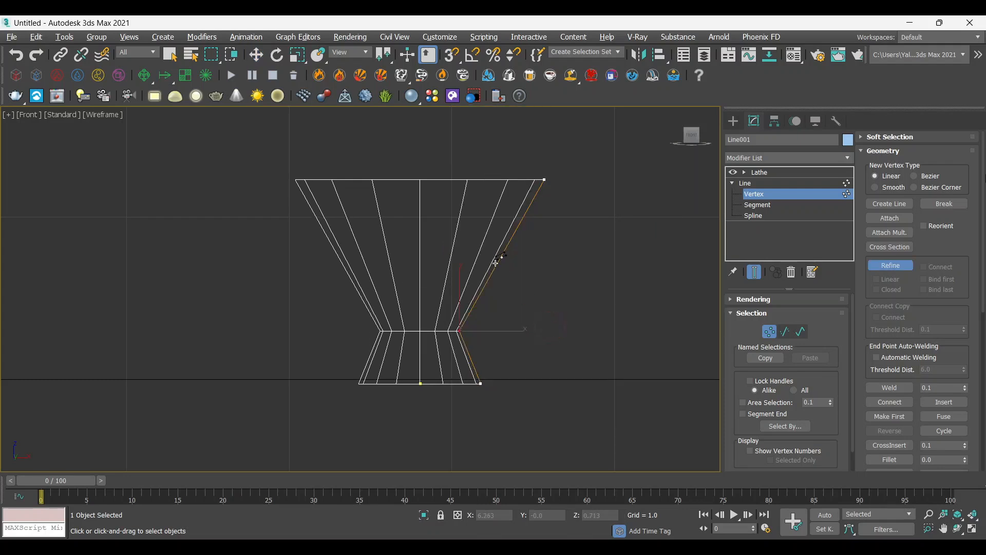
left_click(507, 246)
right_click(508, 245)
left_click_drag(539, 227, 488, 255)
left_click_drag(553, 244, 522, 245)
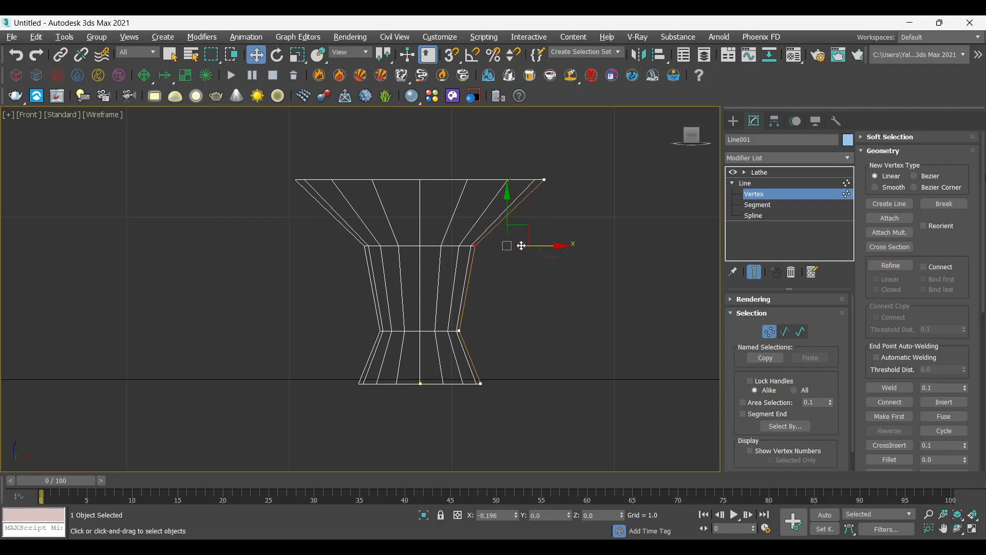
Pull the rim vertex inward to about X 6.22 and check the shape across the four views
left_click_drag(565, 159, 519, 185)
key("alt+w")
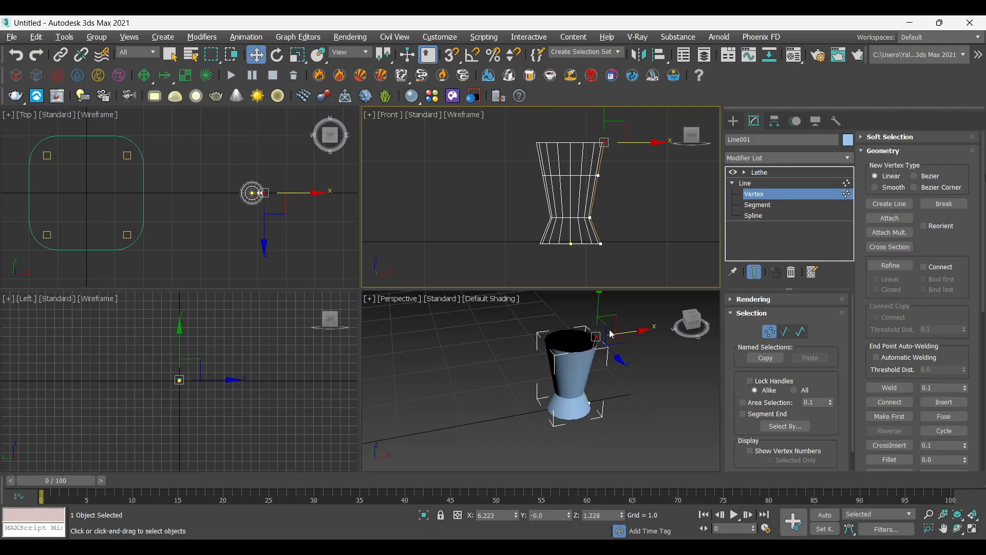
key("alt+w")
Move the waist vertex and the base corner vertex inward to form a narrow stem
left_click(508, 306)
left_click_drag(458, 389, 457, 389)
left_click_drag(525, 384, 446, 371)
left_click_drag(514, 385, 483, 386)
left_click_drag(459, 277, 460, 278)
left_click(471, 352)
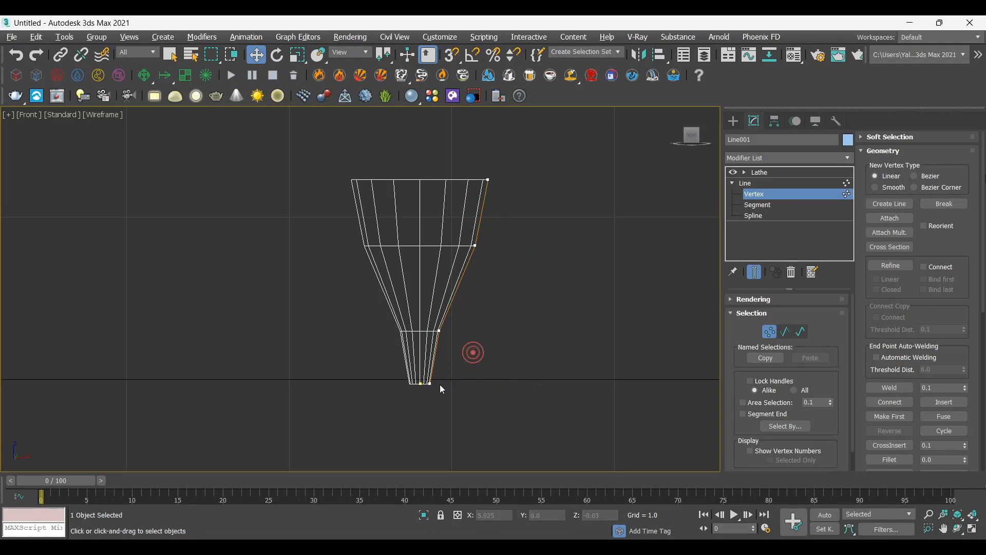
Adjust the base end vertex along X at the stem's bottom and check the stem in the Perspective view
scroll(433, 395, "up", 3)
left_click(409, 371)
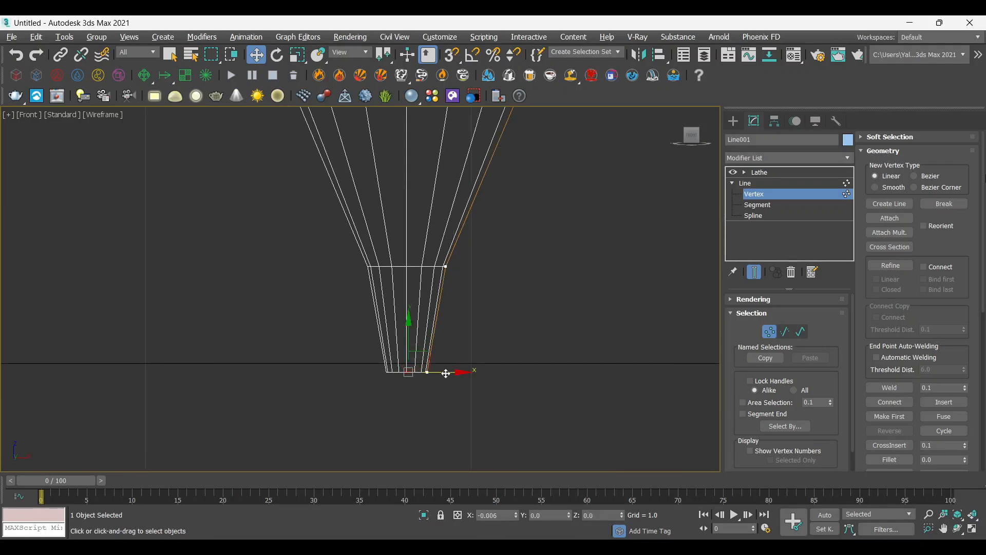
left_click_drag(456, 378, 464, 371)
key("alt+w")
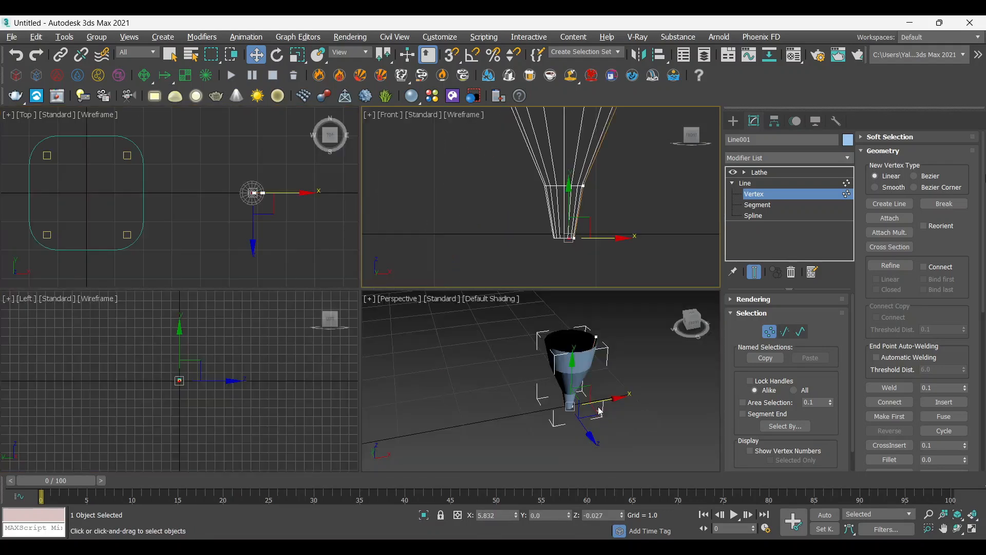
key("alt+w")
middle_click_drag(441, 350, 436, 343, "alt")
scroll(437, 349, "up", 3)
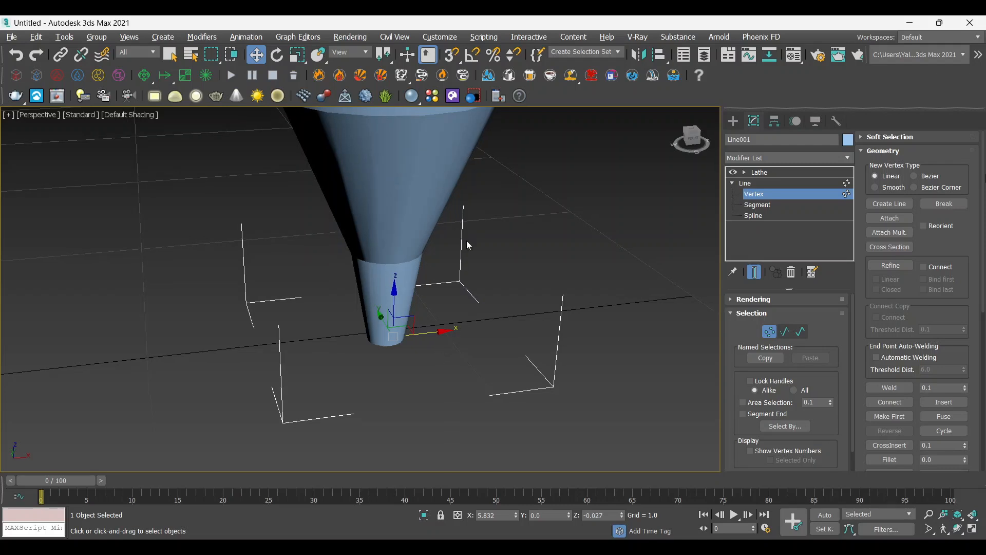
Raise the stem's bottom corner vertex to about Z 0.05 in the Front view
key("alt+w")
left_click(572, 238)
key("alt+w")
left_click_drag(491, 326, 428, 393)
left_click_drag(426, 342, 440, 325)
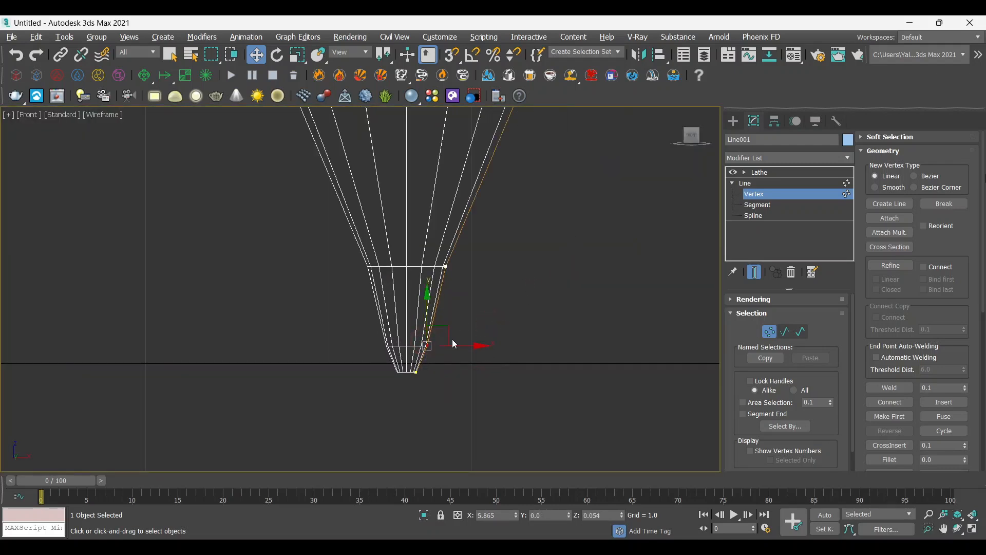
Move the base end vertex outward along X to flare a foot below the stem
left_click_drag(479, 233, 441, 280)
left_click(416, 372)
left_click_drag(440, 368, 546, 373)
Lower the mid-bowl vertex and the rim vertex to make the bowl shorter
left_click_drag(501, 247, 440, 282)
scroll(476, 277, "down", 4)
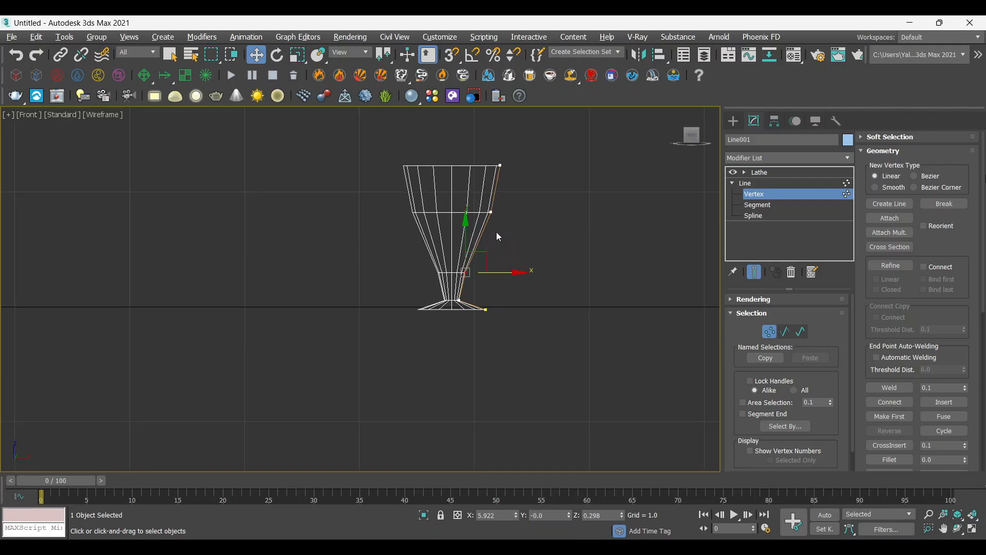
middle_click_drag(498, 232, 490, 271)
left_click_drag(506, 233, 475, 265)
left_click_drag(486, 214, 483, 240)
left_click_drag(531, 180, 469, 231)
left_click_drag(492, 172, 488, 204)
Narrow the stem at its upper vertex and widen the bowl at its lower vertex
left_click(486, 293)
scroll(471, 325, "up", 4)
left_click_drag(482, 280, 426, 319)
mouse_move(483, 298)
left_mouse_down()
mouse_move(506, 306)
mouse_move(475, 300)
left_mouse_up()
left_click_drag(528, 210, 547, 247)
left_click(519, 334)
Raise both bowl vertices together by about 0.4 along Z in the Perspective view
key("alt+w")
left_click(613, 389)
key("alt+w")
scroll(485, 354, "down", 5)
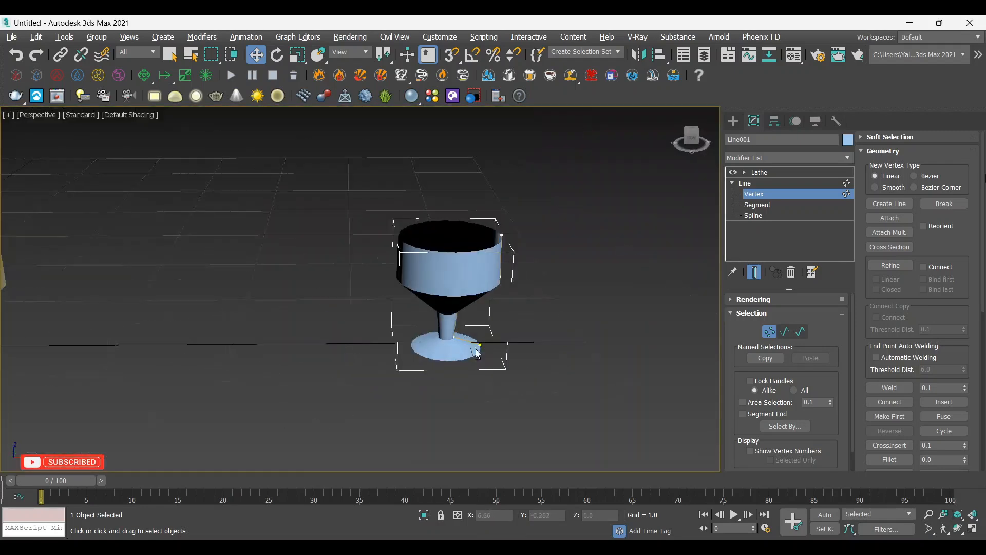
middle_click_drag(476, 350, 474, 337, "alt")
left_click_drag(561, 171, 475, 289)
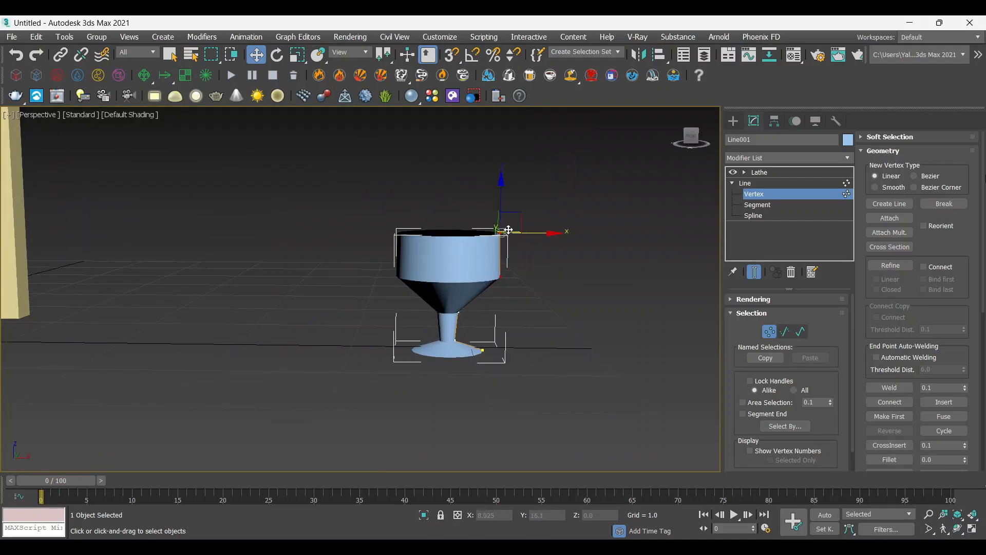
left_click_drag(505, 198, 510, 149)
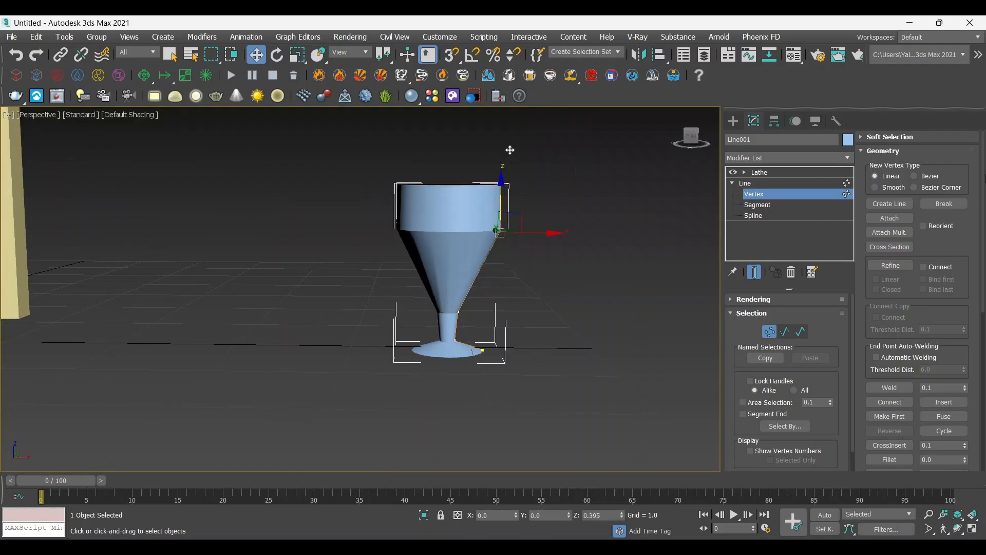
Move both bowl vertices inward along X to slim the glass, and inspect the stem and foot
left_click_drag(489, 227, 538, 147)
left_click_drag(550, 229, 530, 230)
middle_click_drag(515, 282, 510, 304, "alt")
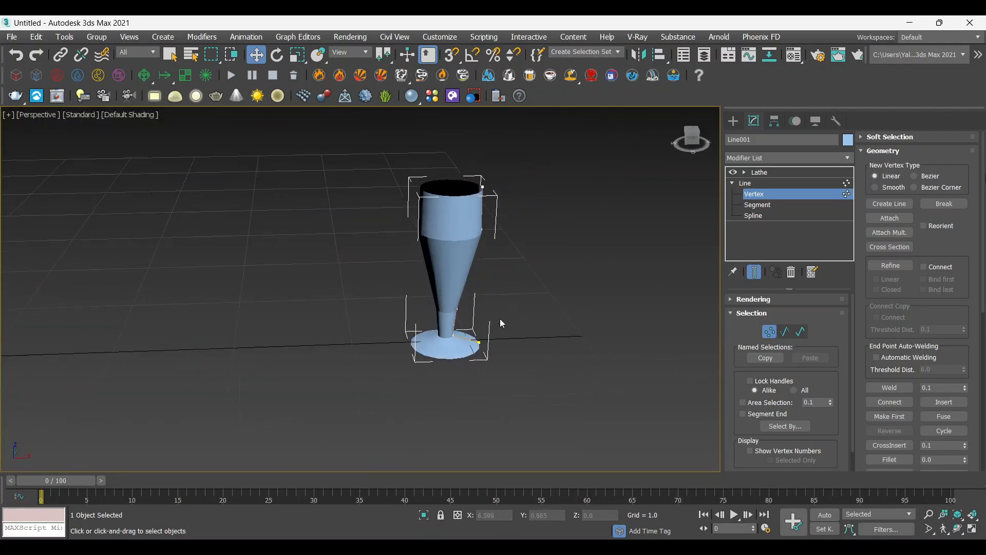
scroll(509, 304, "up", 6)
key("alt+w")
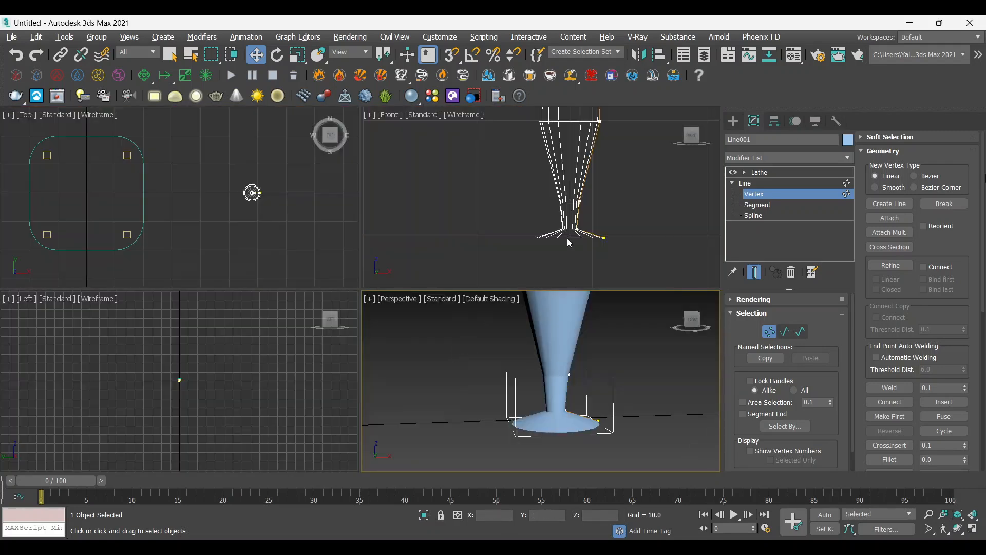
Raise the lower stem vertex and the upper stem vertex in the Front view to lengthen the stem
key("alt+w")
left_click(411, 374)
left_click_drag(412, 354, 420, 301)
left_click_drag(473, 232, 409, 278)
scroll(434, 259, "down", 2)
left_click_drag(428, 219, 442, 160)
Move the mid-bowl vertex outward in the Front view to widen the bowl, and check the shape in Perspective
scroll(441, 161, "down", 5)
middle_click_drag(448, 180, 450, 271)
scroll(473, 228, "up", 2)
left_click_drag(470, 173, 484, 195)
key("alt+w")
middle_click(574, 377)
key("alt+w")
scroll(479, 298, "down", 6)
mouse_move(478, 297)
middle_mouse_down("alt")
mouse_move(452, 312)
mouse_move(478, 297)
middle_mouse_up("alt")
scroll(476, 313, "up", 4)
Pull the foot's outer vertex slightly inward and move the upper stem vertex inward by about 0.02 along X
key("alt+w")
middle_click(506, 245)
key("alt+w")
scroll(460, 221, "up", 4)
left_click_drag(420, 314, 419, 317)
left_click_drag(499, 300, 492, 301)
left_click(506, 220)
left_click_drag(399, 179, 398, 181)
left_click_drag(453, 166, 449, 167)
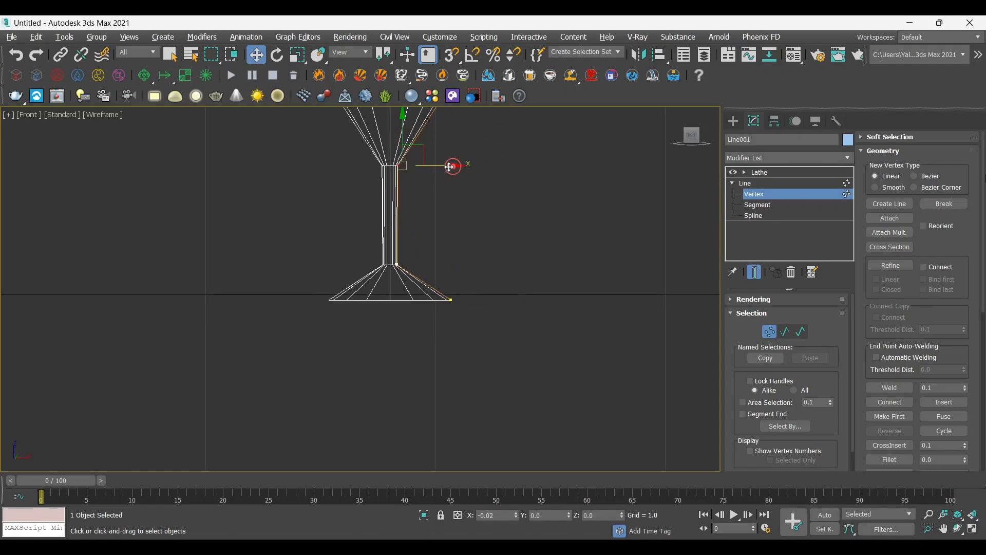
Examine the whole glass in the Perspective view from a different angle
key("alt+w")
middle_click(578, 337)
key("alt+w")
scroll(512, 316, "down", 7)
middle_click_drag(519, 306, 414, 335, "alt")
left_click(577, 281)
scroll(358, 349, "up", 6)
scroll(380, 345, "down", 1)
Select the glass's entire profile line at the Spline sub-object level in the Front view
left_click(800, 331)
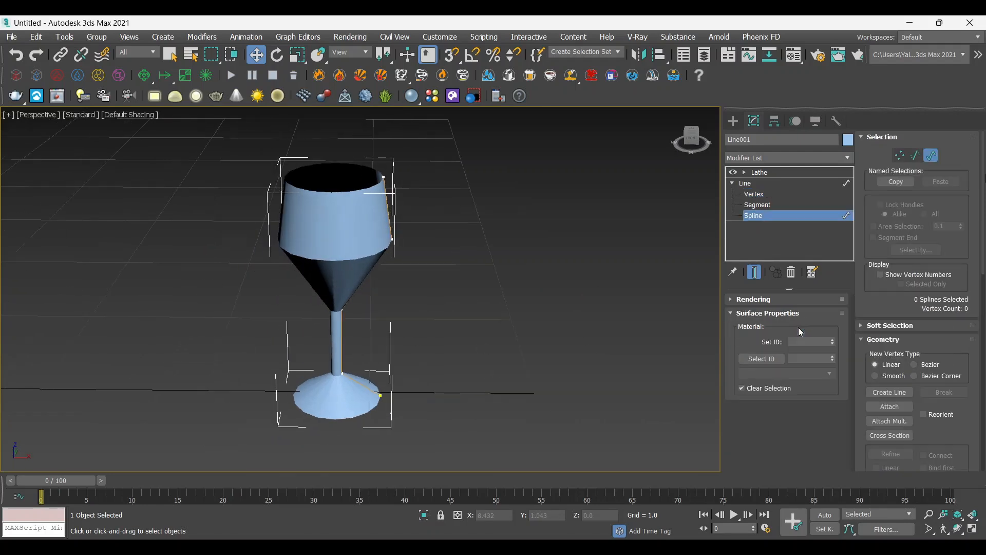
key("alt+w")
middle_click(493, 226)
key("alt+w")
scroll(567, 196, "down", 7)
middle_click_drag(541, 216, 519, 280)
scroll(544, 257, "up", 2)
left_click_drag(531, 233, 445, 353)
key("alt+w")
middle_click(606, 371)
key("alt+w")
middle_click_drag(436, 326, 420, 310, "alt")
Outline the profile spline slightly inward at the rim to give the glass a thin wall, and inspect it in Perspective
scroll(917, 407, "down", 10)
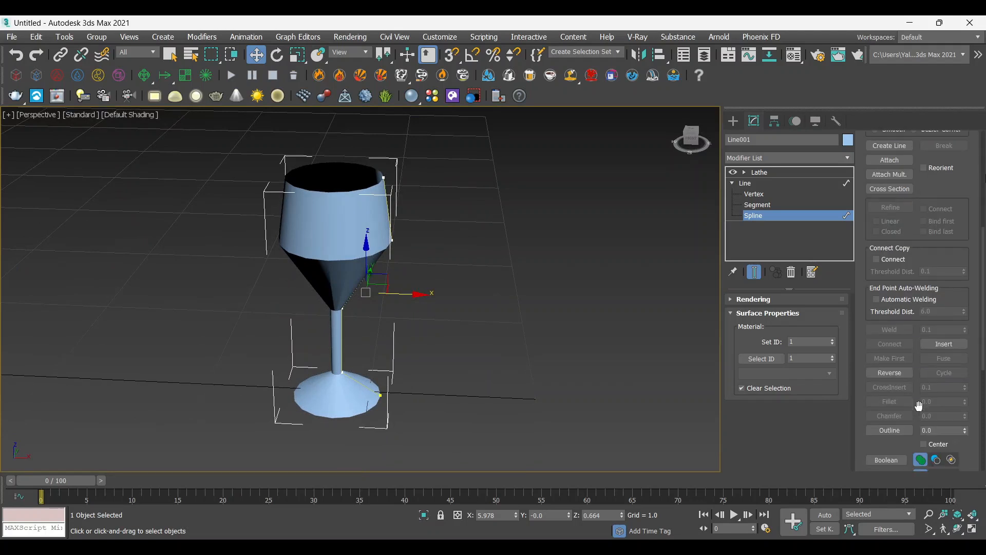
scroll(919, 406, "down", 4)
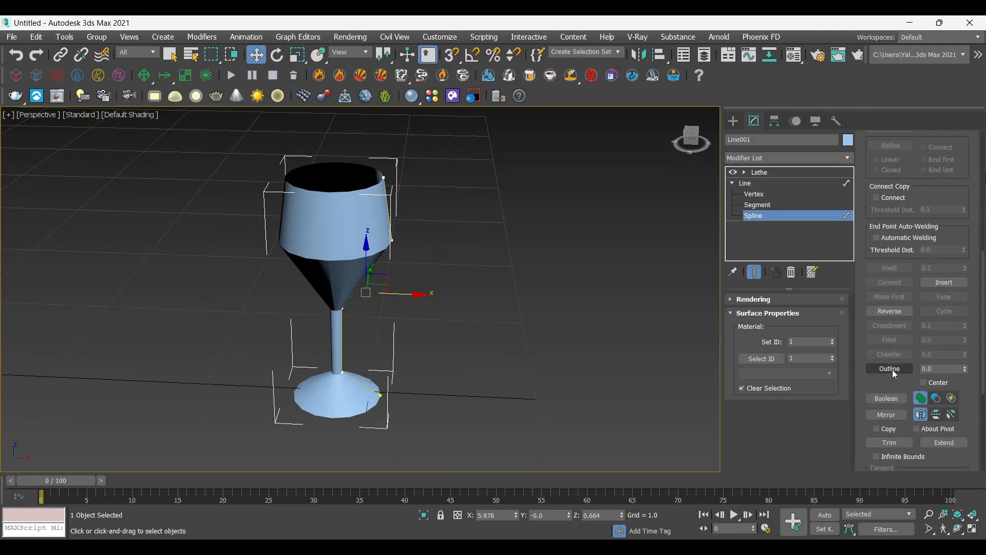
left_click(893, 369)
key("alt+w")
left_click(605, 203)
key("alt+w")
scroll(529, 186, "up", 10)
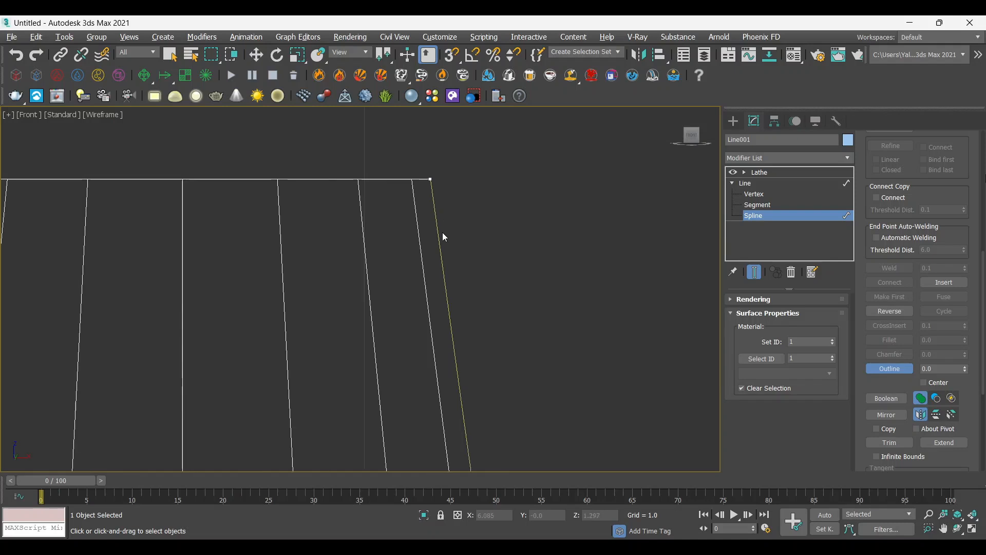
left_click_drag(439, 232, 428, 224)
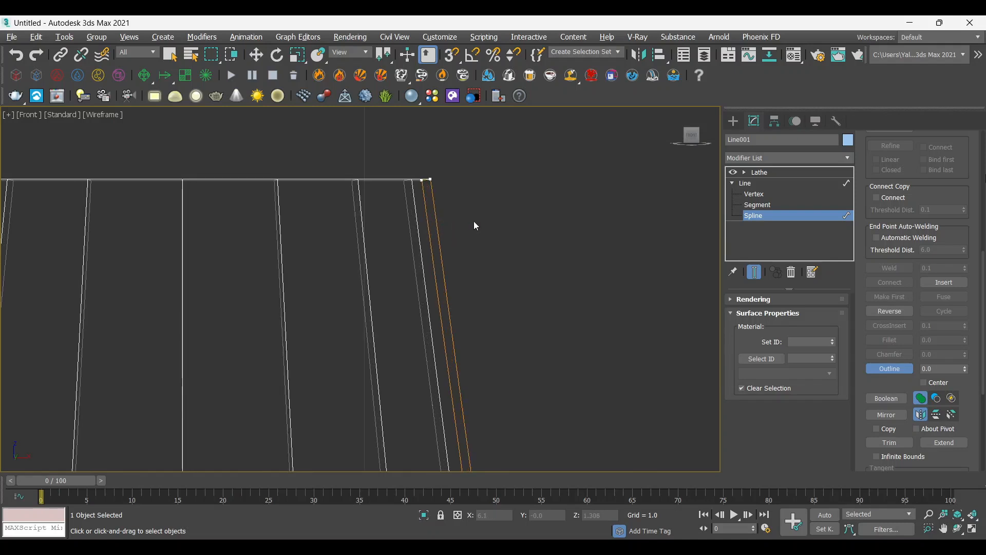
key("w")
key("alt+w")
right_click(608, 321)
key("alt+w")
middle_click_drag(398, 306, 354, 323, "alt")
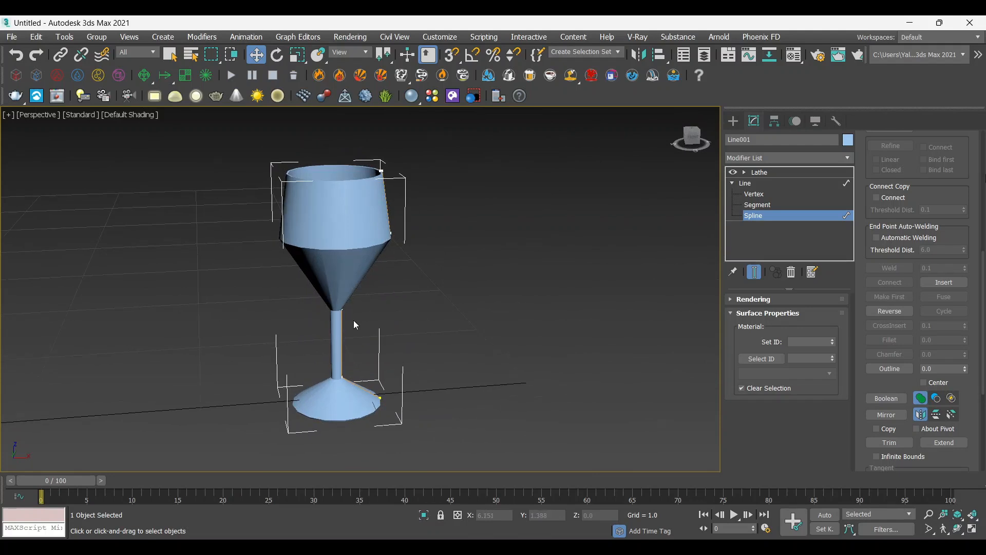
scroll(355, 324, "up", 3)
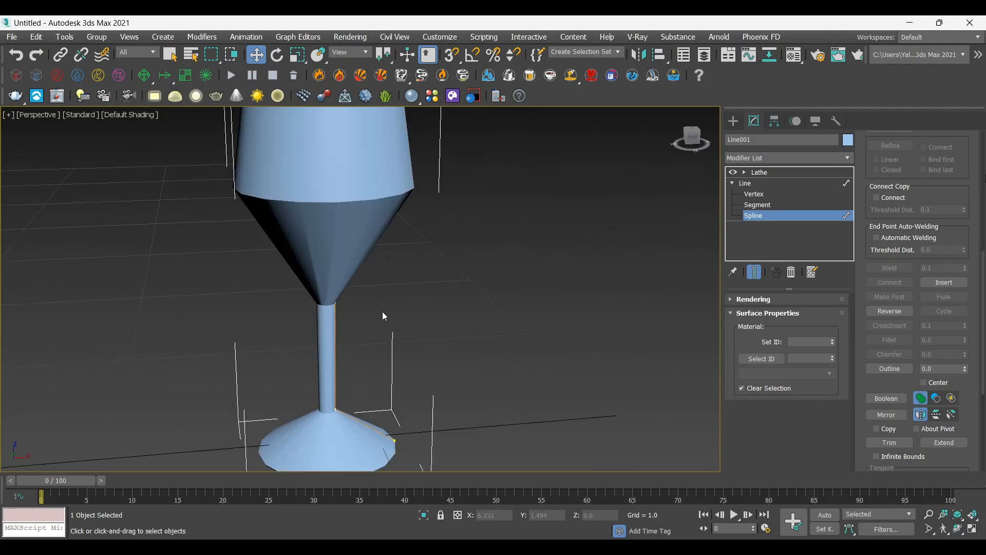
middle_click_drag(425, 311, 483, 325)
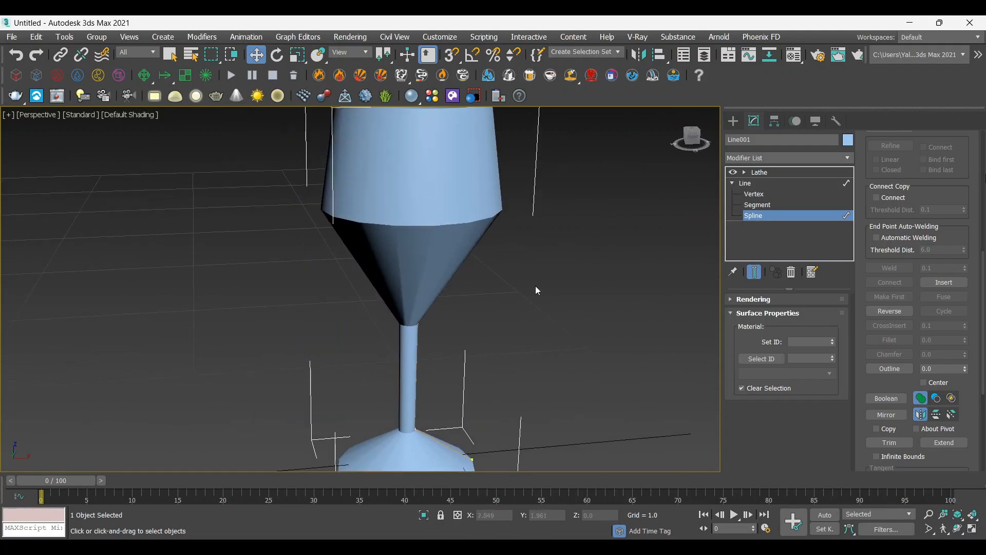
Fillet the inner and outer vertices at the bowl's widest point into a broad, smooth curve
left_click(759, 199)
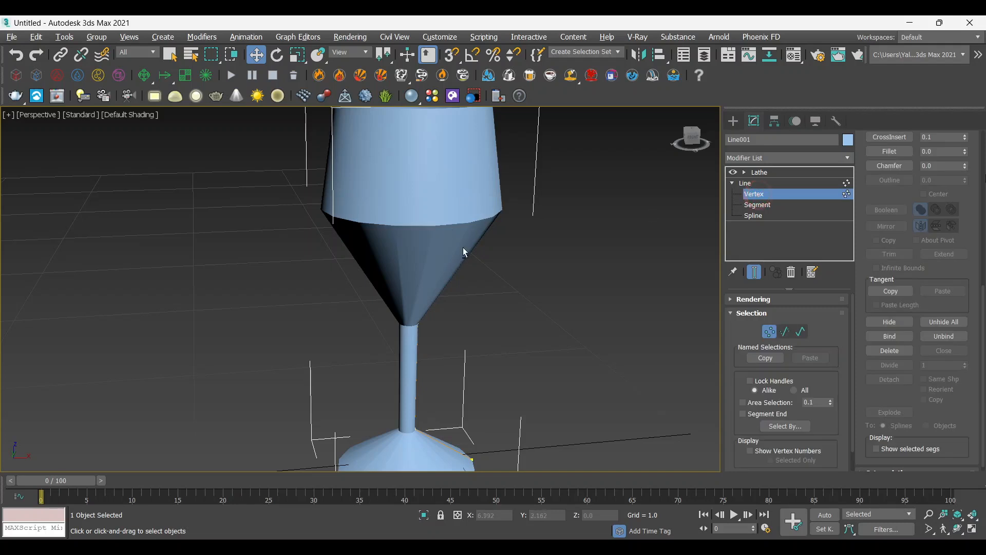
key("alt+w")
key("alt+w")
scroll(563, 273, "up", 2)
left_click_drag(591, 215, 551, 274)
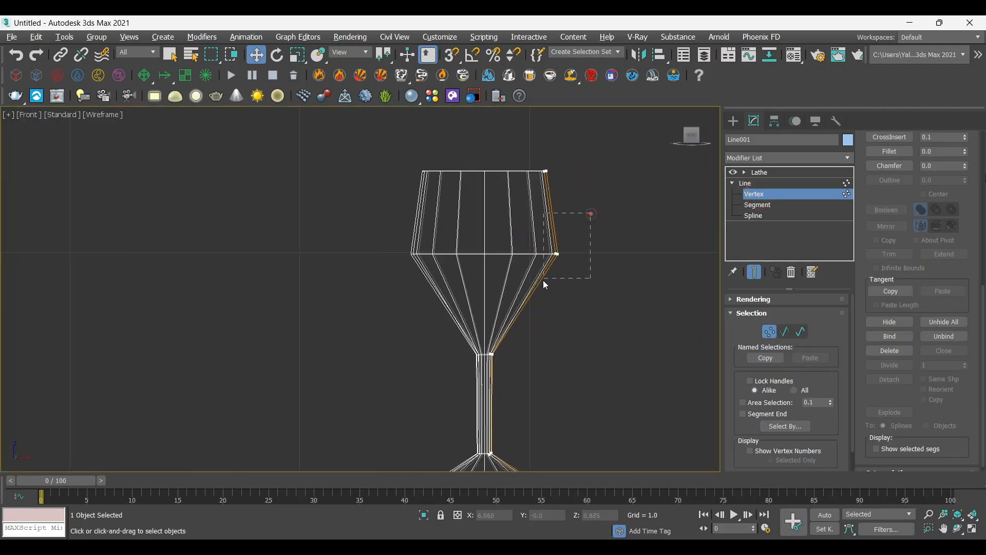
middle_click_drag(532, 318, 541, 273)
scroll(942, 373, "down", 1)
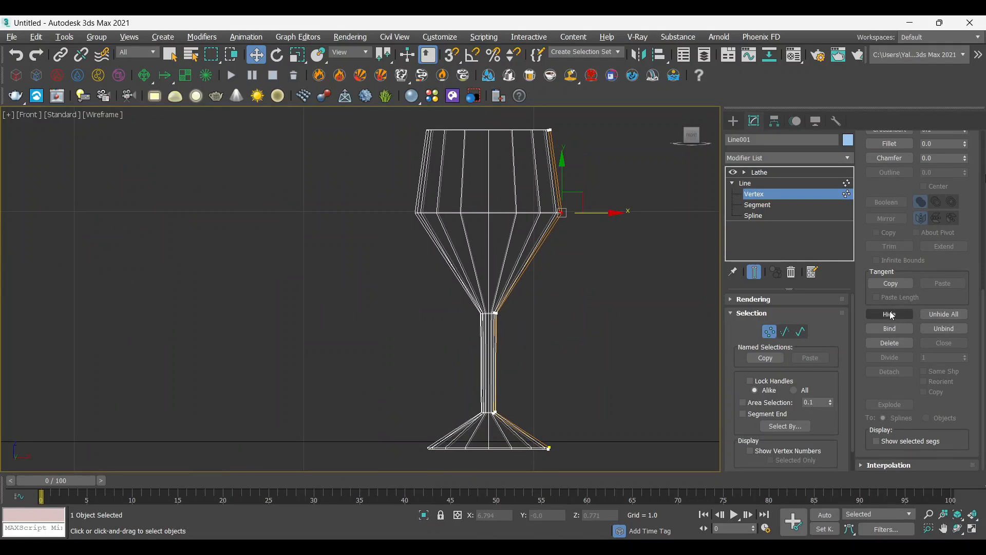
scroll(897, 287, "up", 2)
left_click(889, 205)
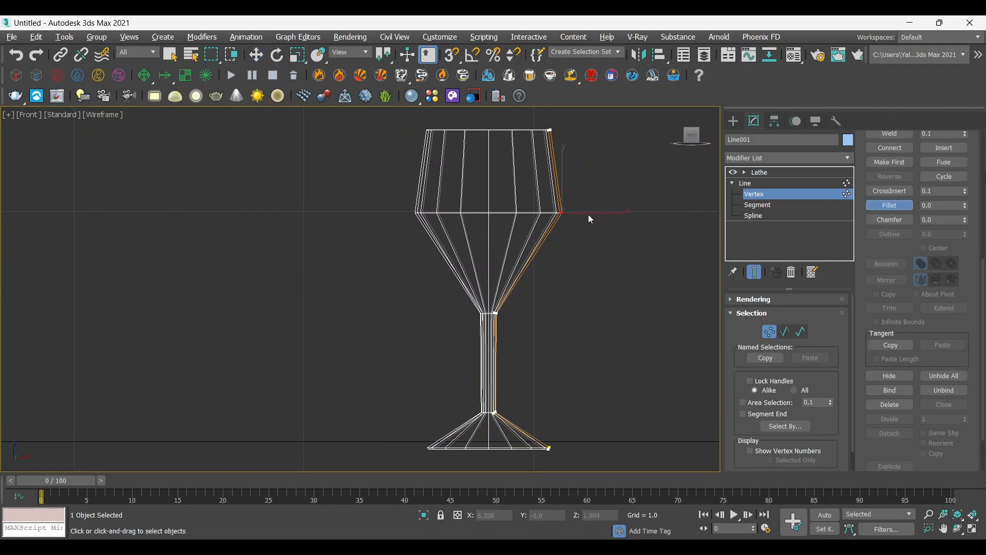
left_click_drag(564, 212, 574, 161)
key("w")
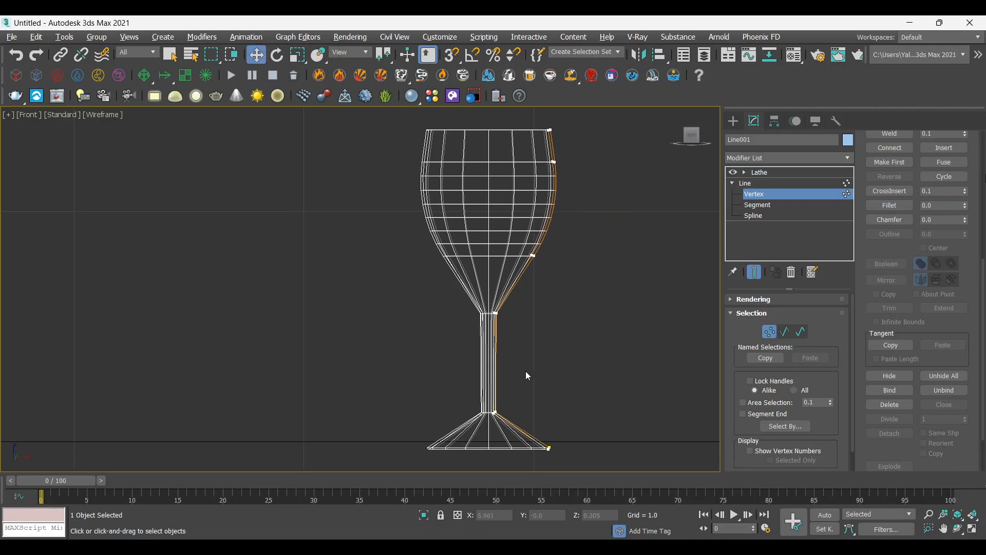
Select the vertices at both ends of the stem and fillet them to blend the stem into the bowl and foot
left_click_drag(517, 368, 493, 422)
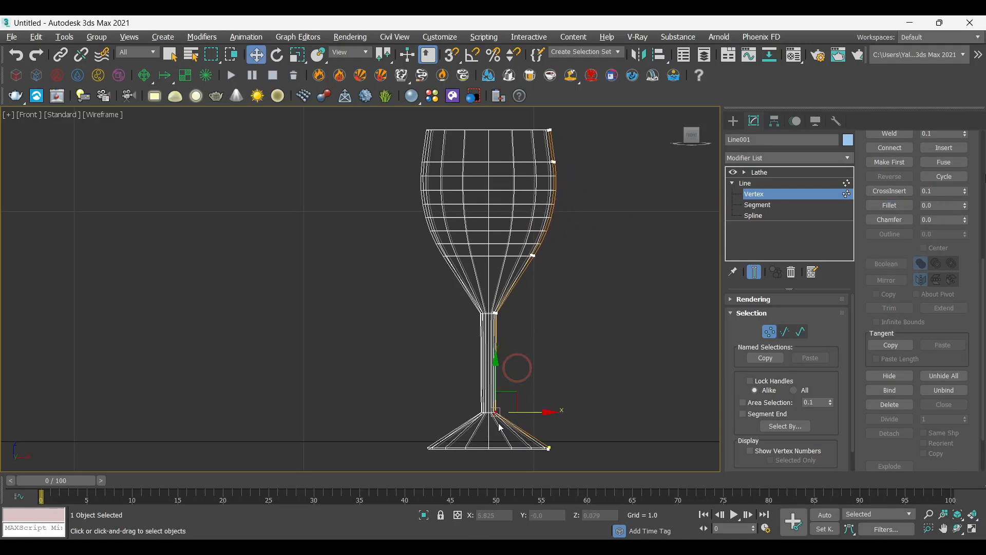
left_click_drag(490, 379, 476, 420)
left_click(897, 207)
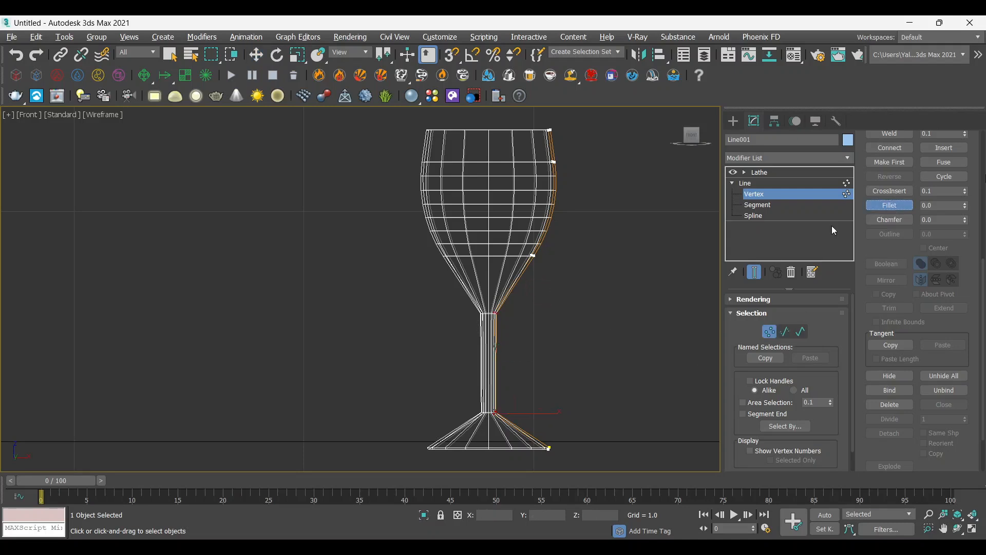
left_click_drag(498, 307, 504, 278)
key("w")
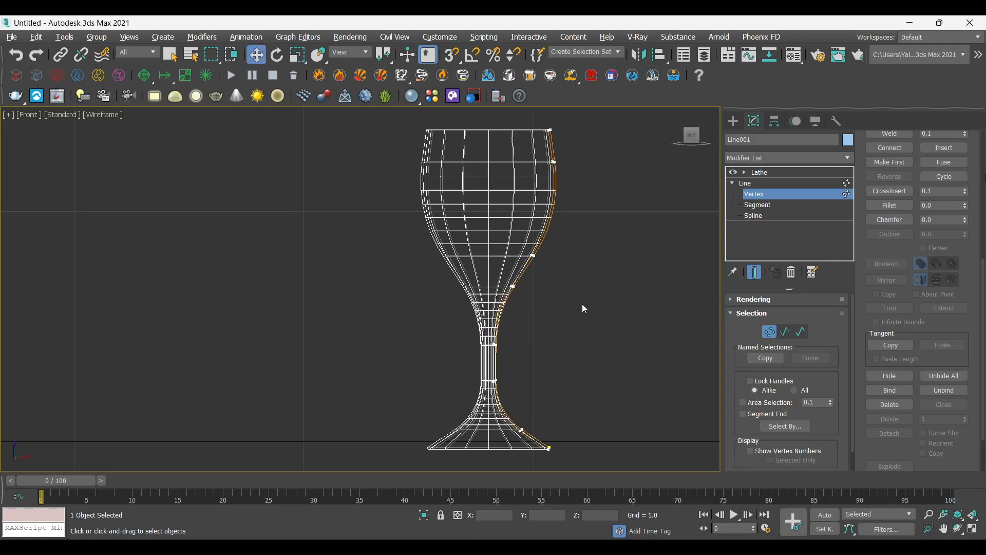
Return to the Lathe level of the modifier stack, check the rounded glass in Perspective, and deselect it
key("alt+w")
left_click(576, 320)
key("alt+w")
scroll(510, 352, "down", 5)
middle_click_drag(511, 352, 555, 399, "alt")
left_click(781, 172)
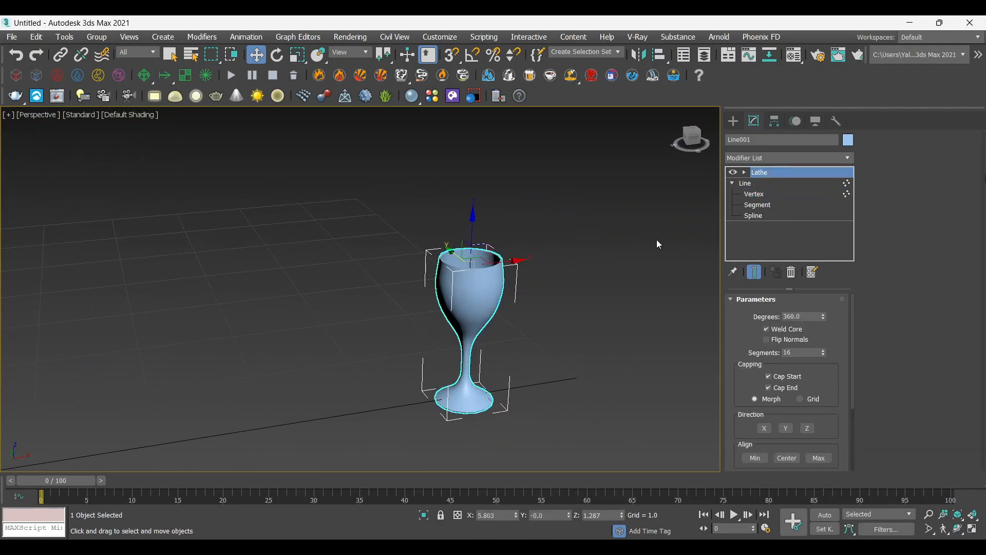
left_click(657, 239)
Select the glass and move it along X to the centre of the table in the Top view
scroll(587, 289, "down", 4)
left_click(509, 291)
key("alt+w")
right_click(288, 200)
key("alt+w")
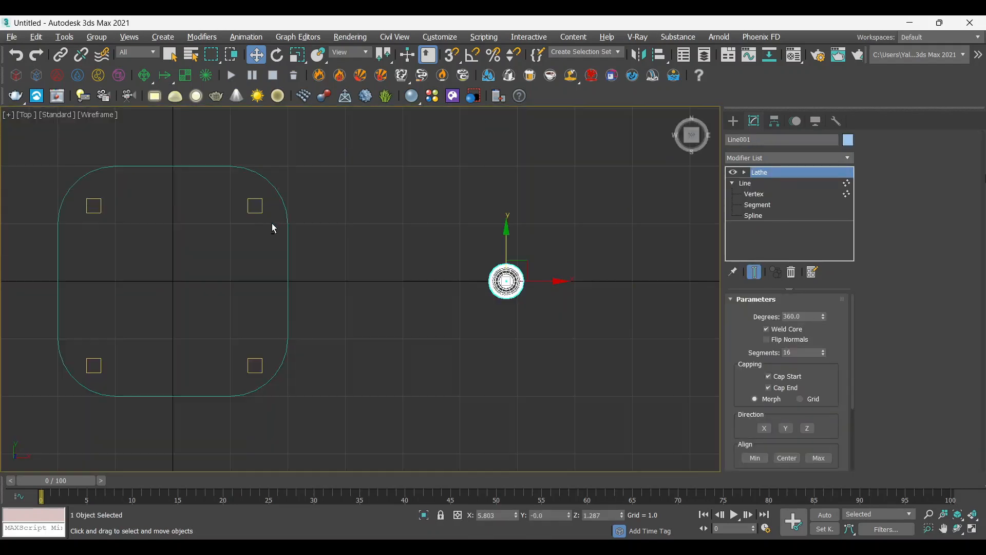
left_click_drag(672, 282, 338, 282)
Raise the glass in the Front view to about 4.0 in Z so it stands on the tabletop
key("alt+w")
right_click(580, 273)
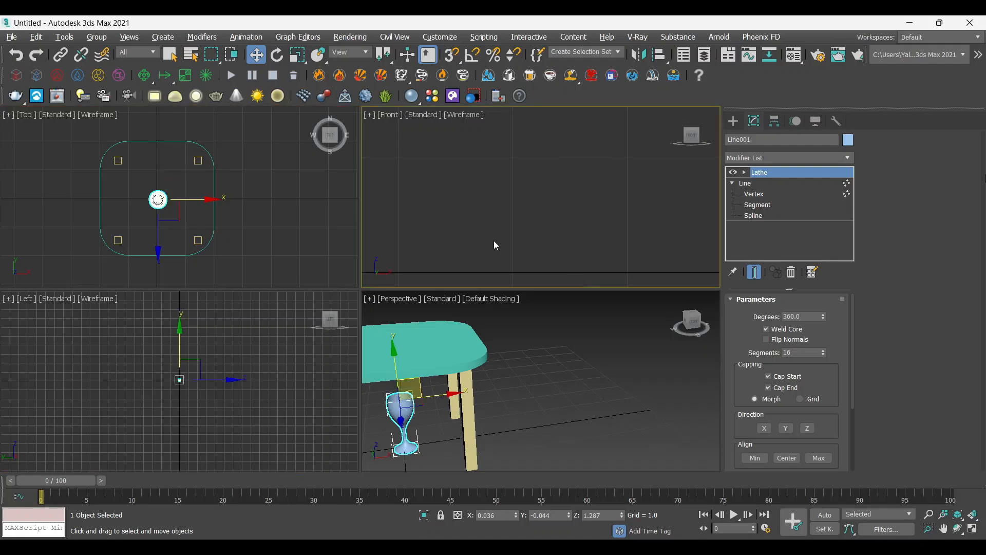
key("alt+w")
scroll(496, 245, "down", 7)
middle_click_drag(354, 256, 389, 287)
left_click_drag(449, 246, 469, 139)
key("alt+w")
right_click(560, 371)
key("alt+w")
scroll(560, 372, "down", 6)
scroll(426, 344, "up", 6)
middle_click_drag(434, 406, 461, 383, "alt")
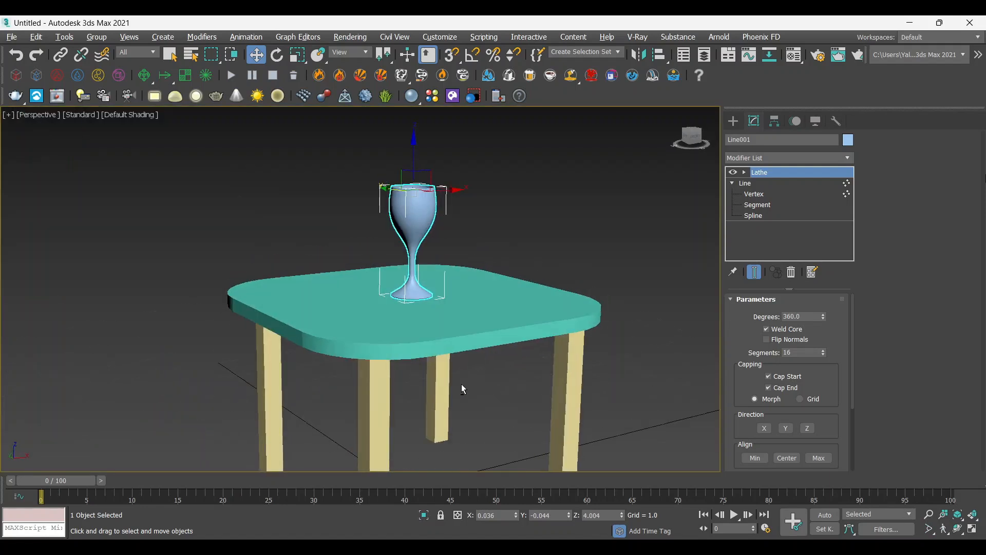
Scale the glass down uniformly to suit the size of the table
left_click(299, 55)
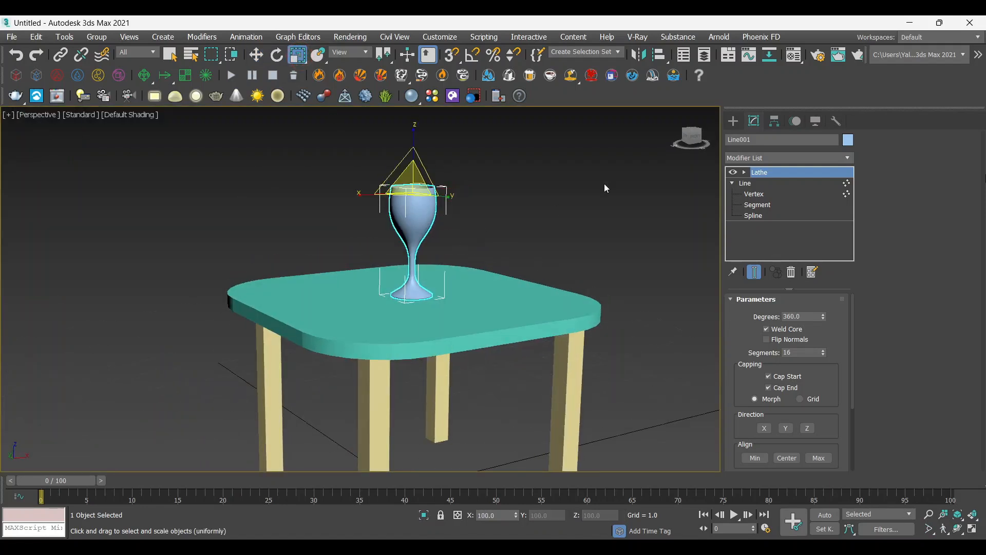
left_click(553, 206)
left_click(414, 216)
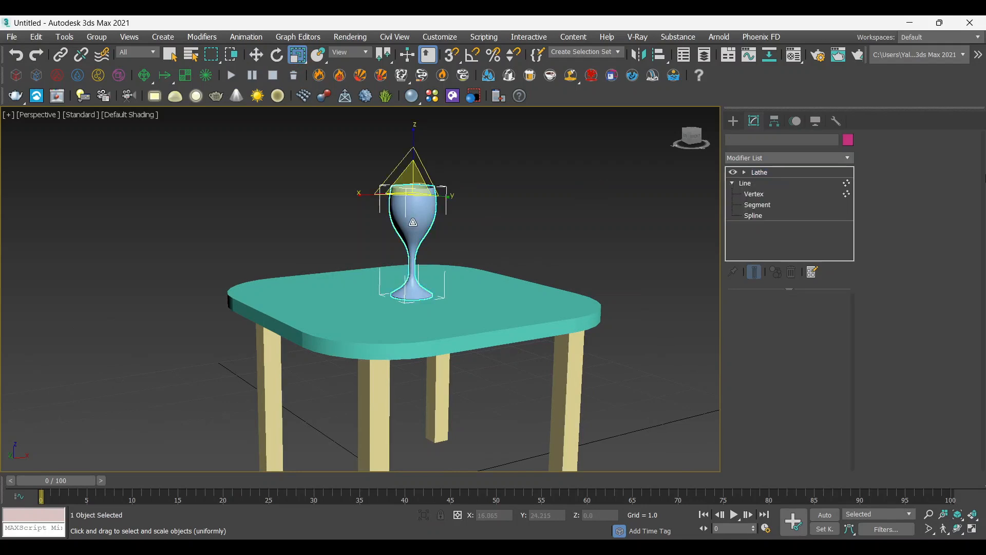
left_click_drag(410, 179, 412, 208)
middle_click_drag(549, 449, 521, 456, "alt")
Lower the scaled glass along Z onto the tabletop, deselect it, and inspect the table with the glass
key("w")
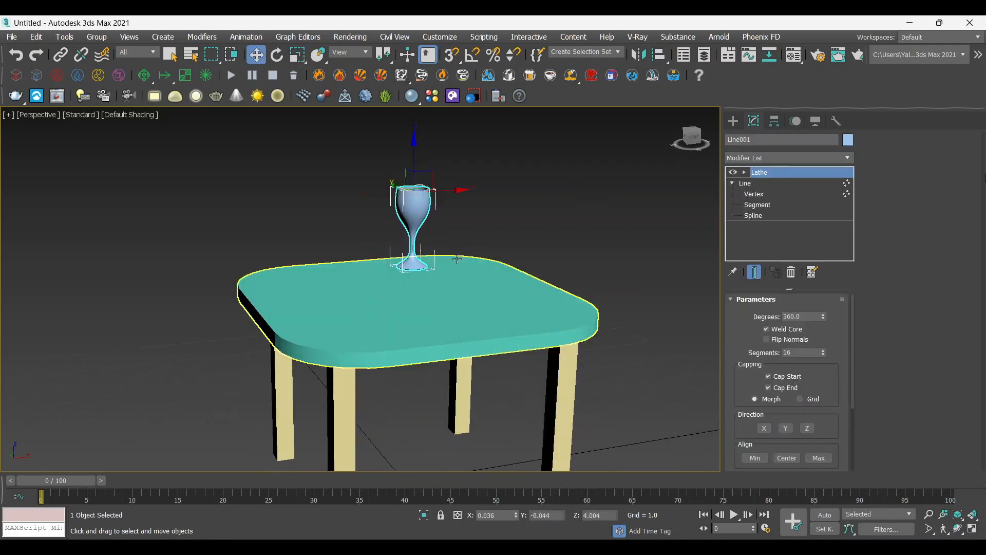
left_click_drag(415, 155, 416, 184)
left_click(528, 174)
scroll(537, 267, "down", 5)
middle_click_drag(556, 308, 478, 321, "alt")
scroll(528, 295, "up", 8)
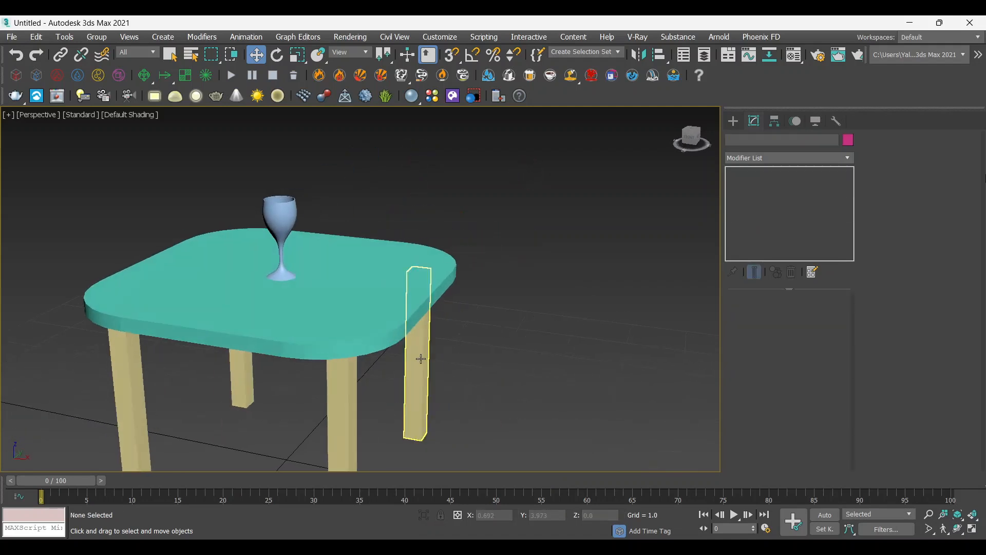
middle_click_drag(421, 359, 521, 298)
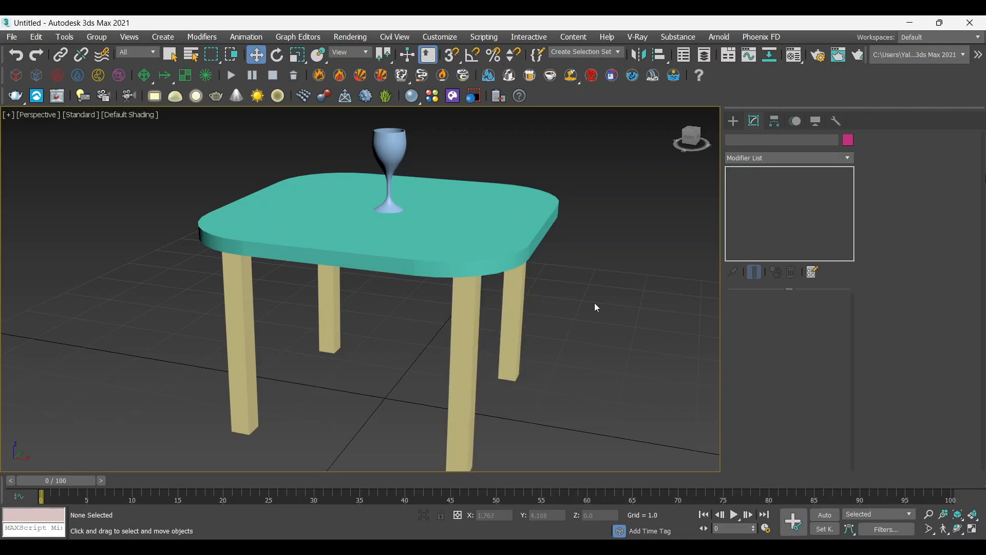
Draw a rectangle spline about 3.66 long and 3.63 wide beside the table in the Top view
left_click(733, 126)
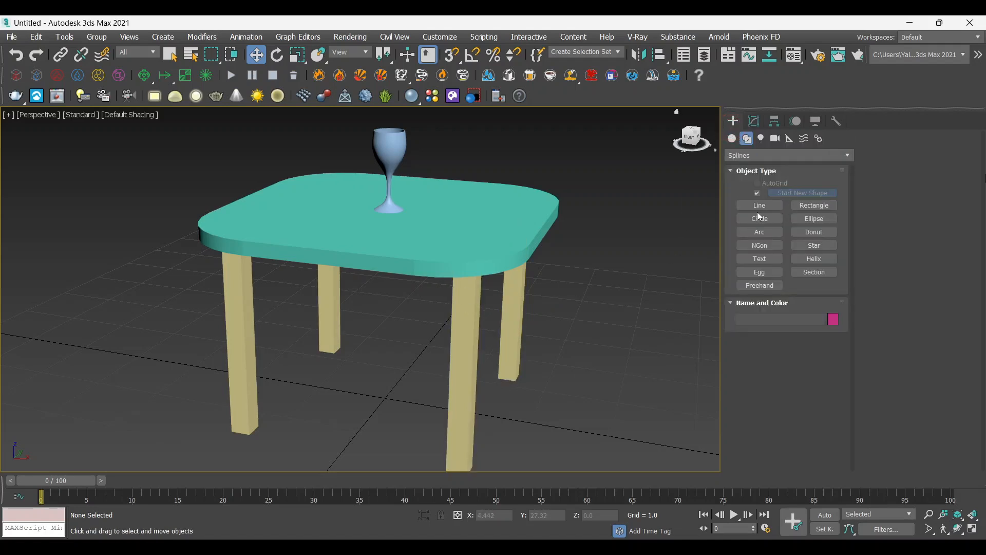
left_click(808, 208)
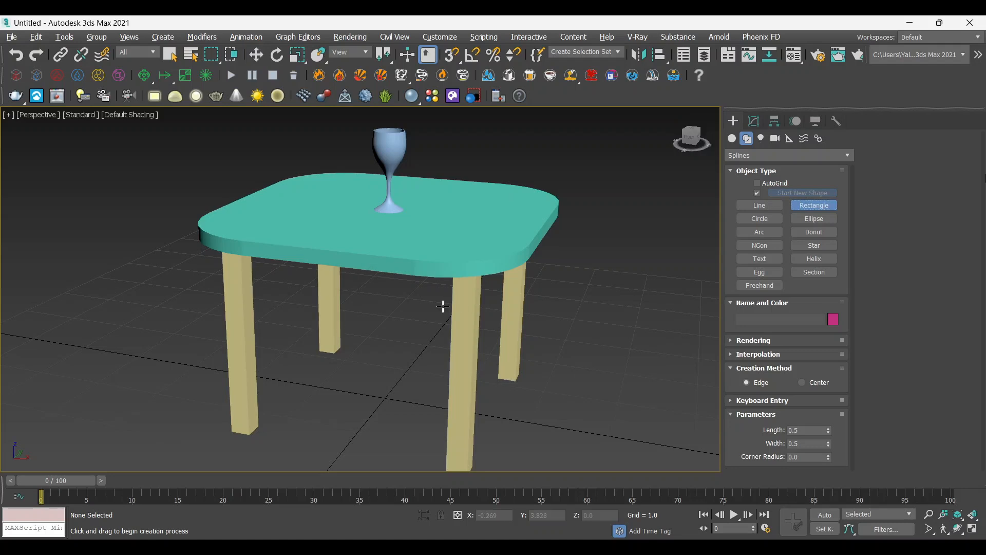
key("alt+w")
key("alt+w")
scroll(277, 261, "down", 2)
mouse_move(447, 305)
middle_mouse_down()
mouse_move(315, 271)
mouse_move(386, 336)
middle_mouse_up()
scroll(315, 272, "up", 1)
left_click_drag(328, 223, 476, 372)
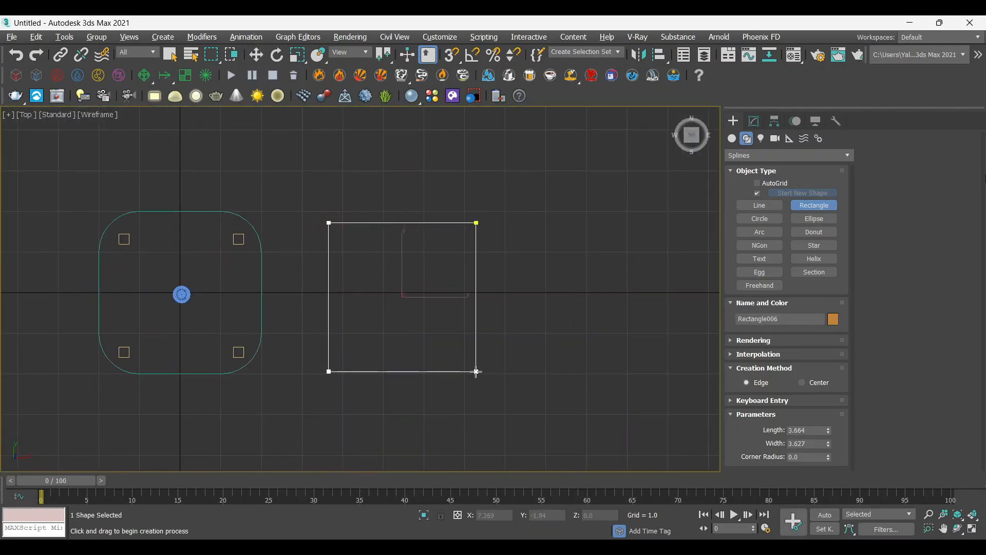
key("w")
middle_click_drag(453, 363, 443, 355)
scroll(457, 304, "up", 2)
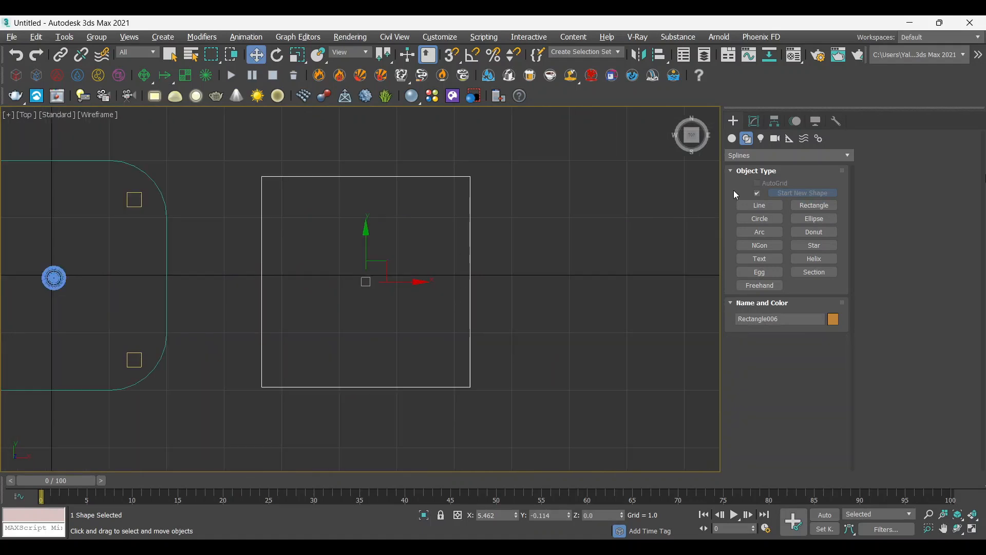
Convert the new rectangle to an Editable Spline
left_click(754, 121)
right_click(448, 315)
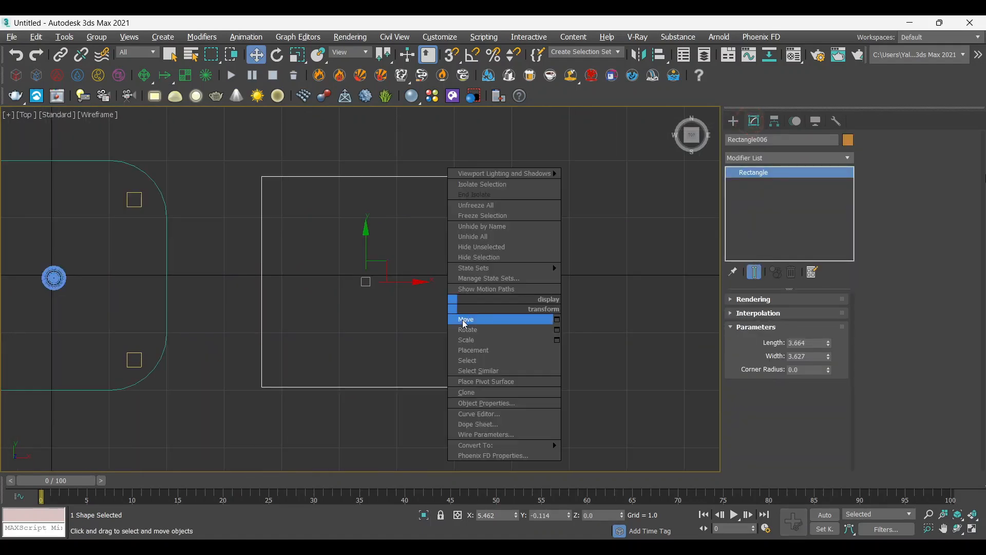
mouse_move(515, 445)
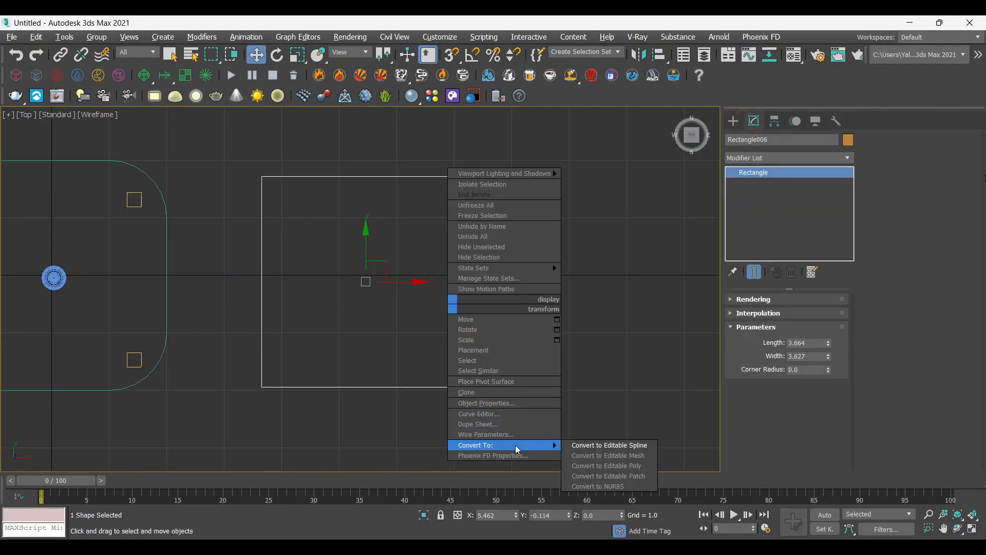
left_click(639, 448)
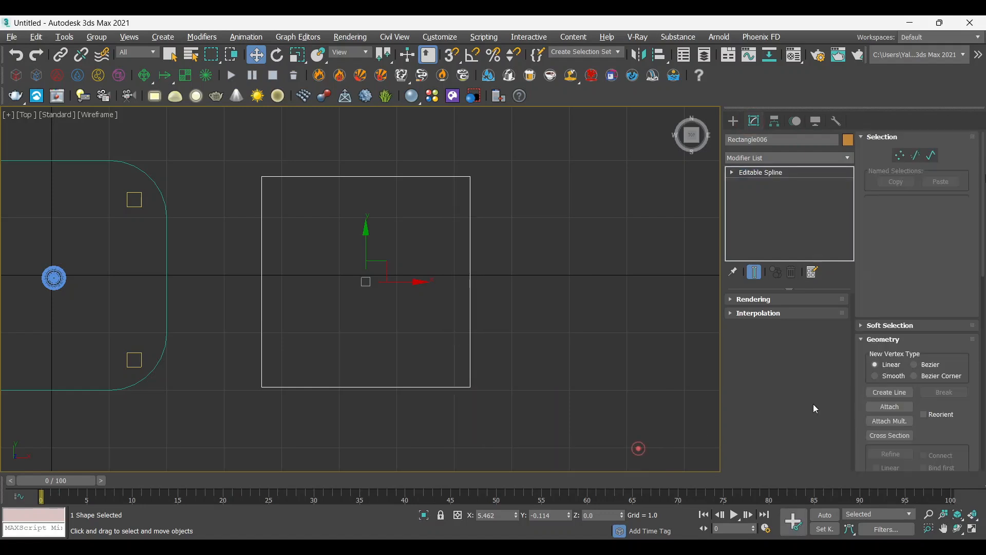
Outline the rectangle's whole spline inward to form a smaller concentric inner square
left_click(931, 155)
left_click_drag(386, 340, 236, 427)
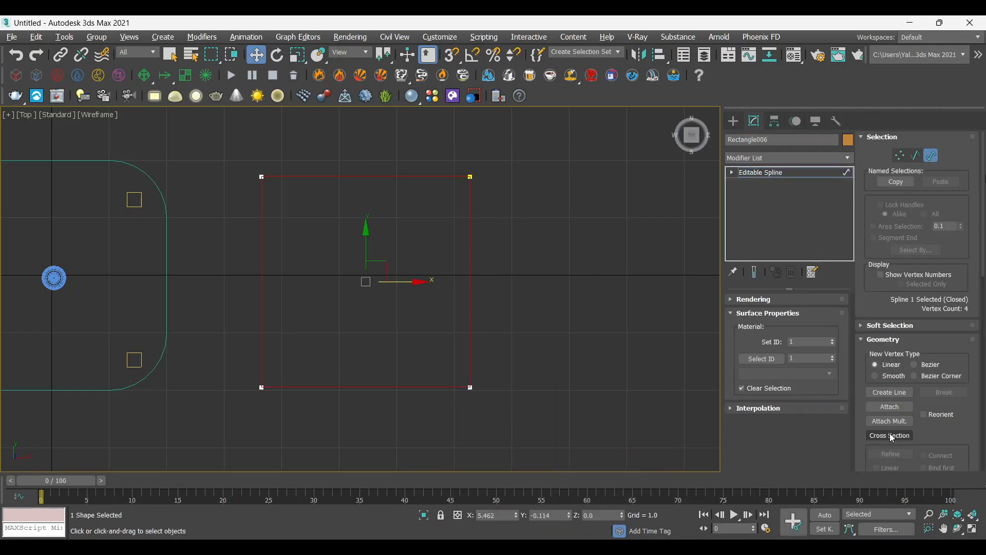
scroll(909, 423, "down", 9)
scroll(912, 423, "down", 3)
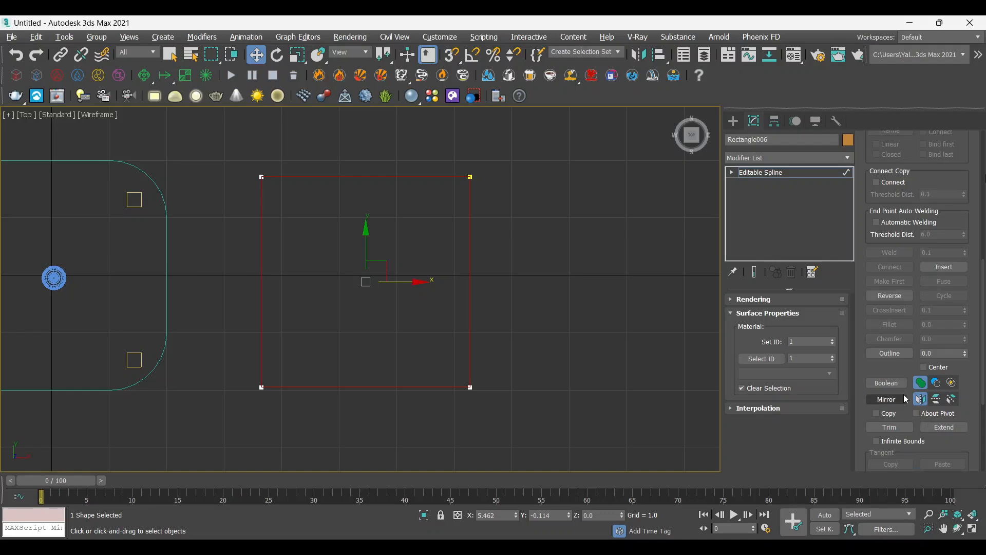
left_click(903, 354)
left_click(921, 354)
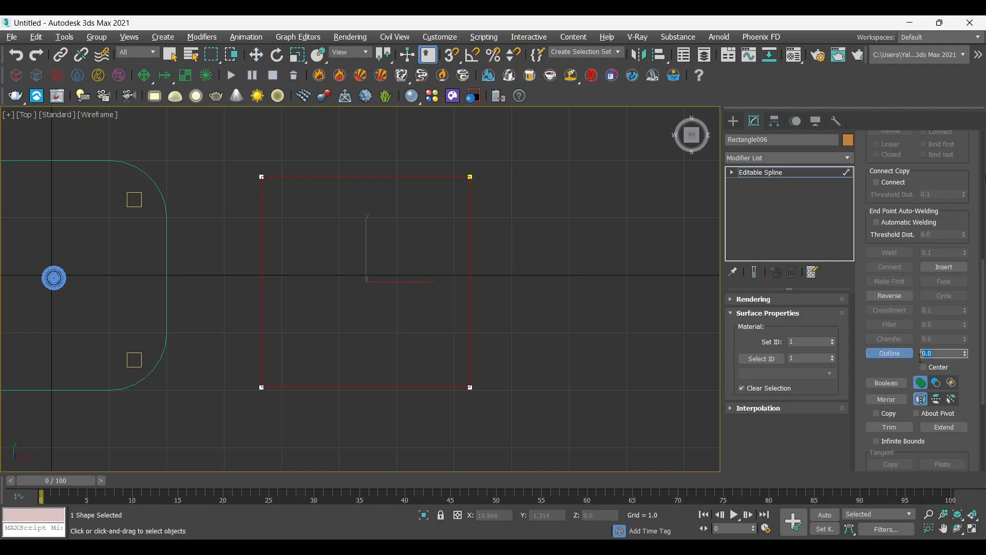
key("Return")
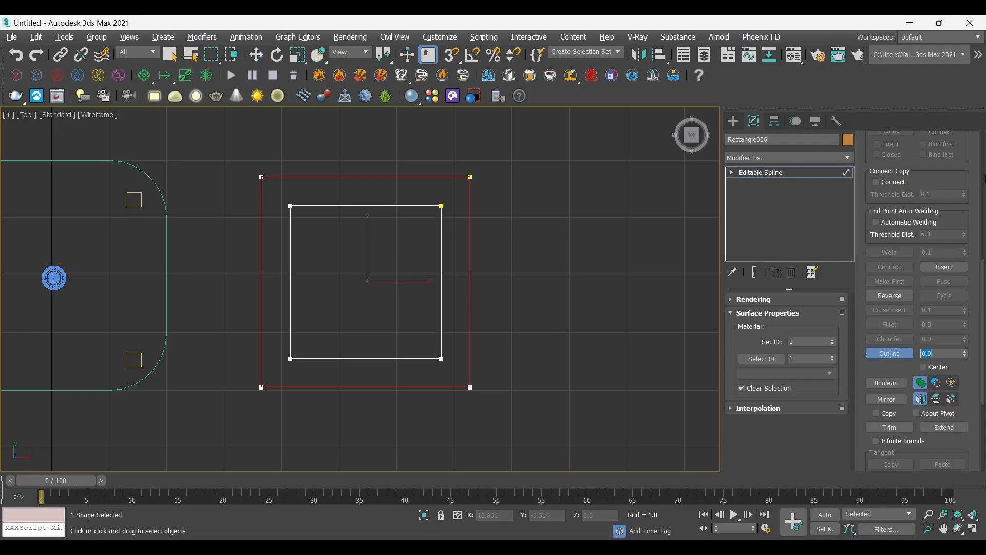
left_click(551, 338)
Apply an Extrude modifier with an amount of 1 to the outlined rectangle to make a solid square frame, and deselect it
key("alt+w")
left_click(593, 374)
key("alt+w")
middle_click_drag(583, 354, 334, 236)
scroll(371, 278, "down", 4)
middle_click_drag(438, 347, 468, 368, "alt")
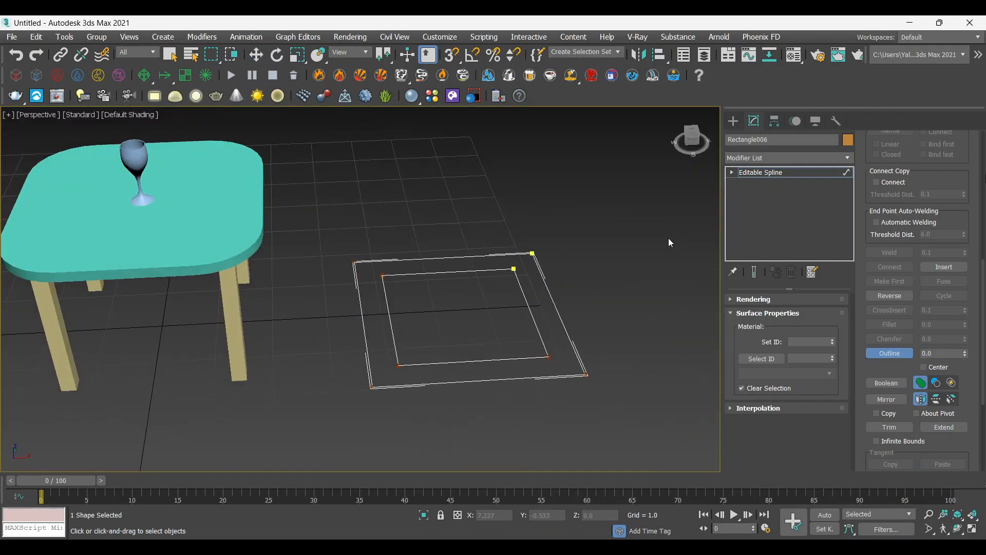
key("w")
left_click(758, 157)
key("e")
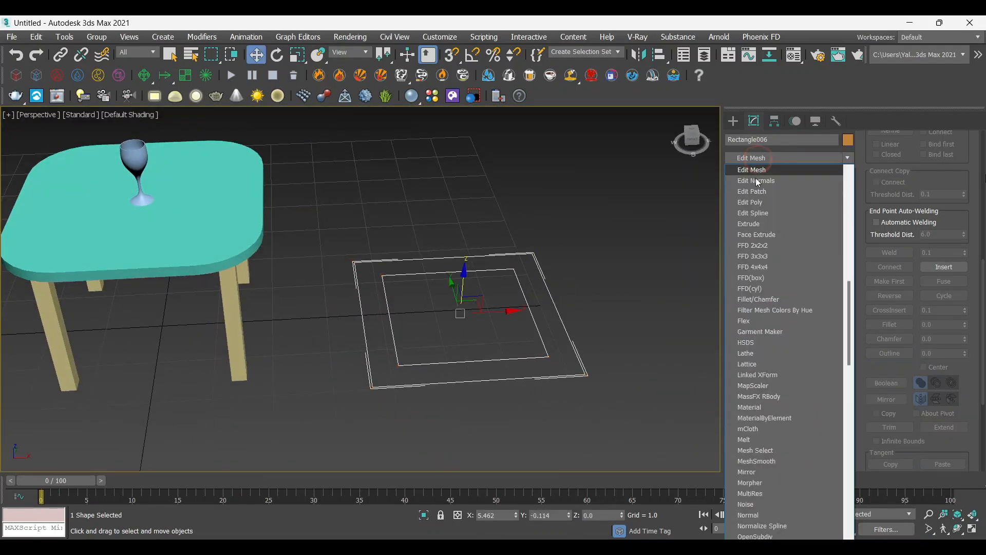
left_click(750, 223)
mouse_move(606, 335)
middle_mouse_down("alt")
mouse_move(546, 377)
mouse_move(480, 347)
mouse_move(541, 377)
mouse_move(597, 347)
middle_mouse_up("alt")
double_click(804, 316)
type("1")
key("Return")
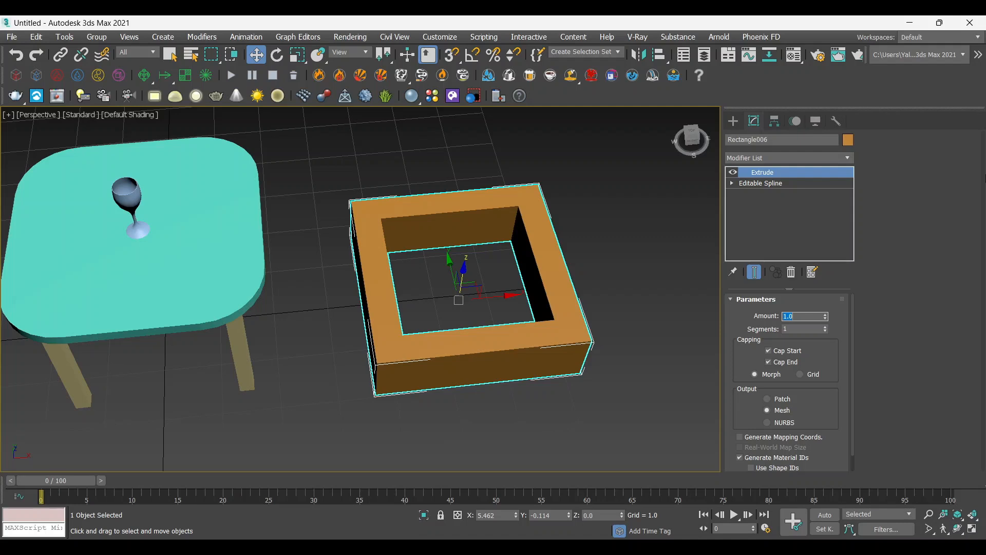
left_click(619, 354)
Draw a rectangle spline about 4.32 long and 4.78 wide beside the extruded frame in the Top view
scroll(596, 375, "down", 5)
key("alt+w")
left_click(286, 200)
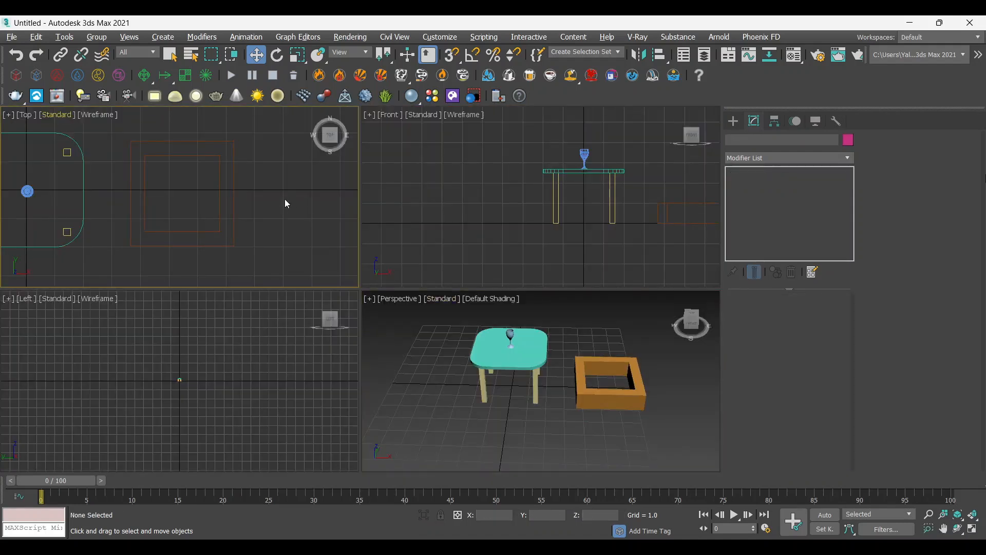
key("alt+w")
scroll(457, 259, "down", 3)
left_click(733, 122)
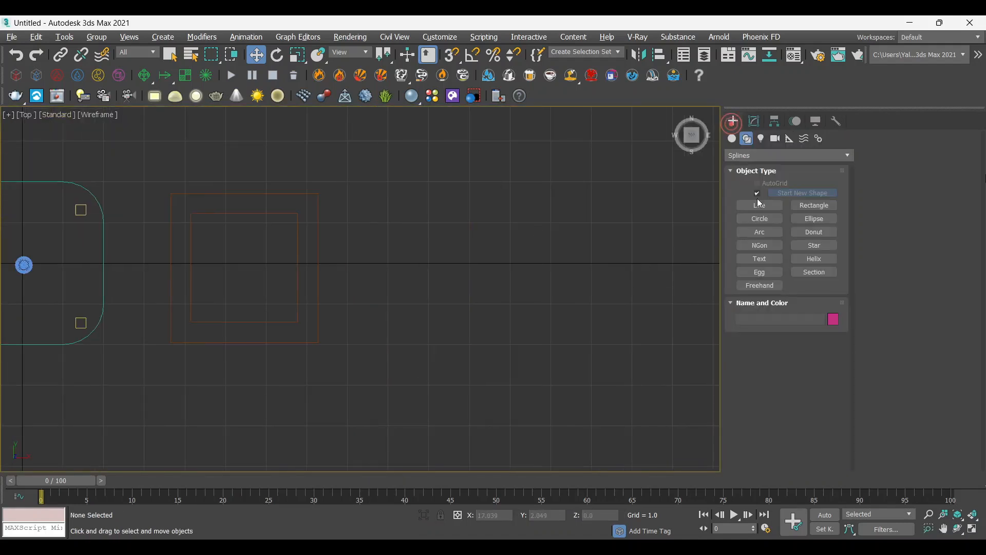
left_click(810, 205)
middle_click_drag(477, 206, 454, 195)
left_click_drag(339, 180, 376, 226)
left_click_drag(433, 276, 534, 355)
key("w")
middle_click_drag(546, 271, 532, 269)
scroll(552, 235, "up", 2)
Convert the plain rectangle beside the frame to an Editable Spline, working in the Perspective view
key("alt+w")
middle_click(643, 370)
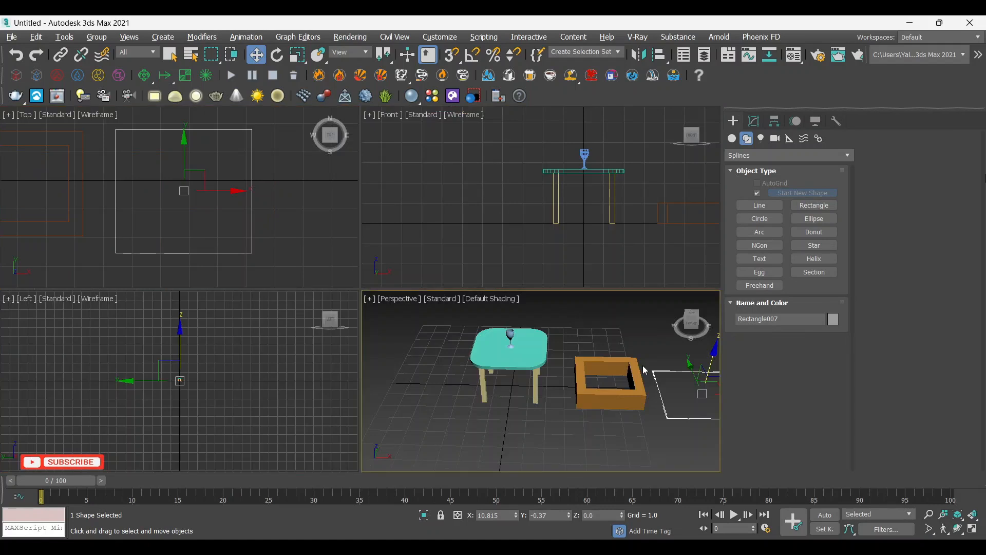
key("alt+w")
scroll(562, 370, "up", 6)
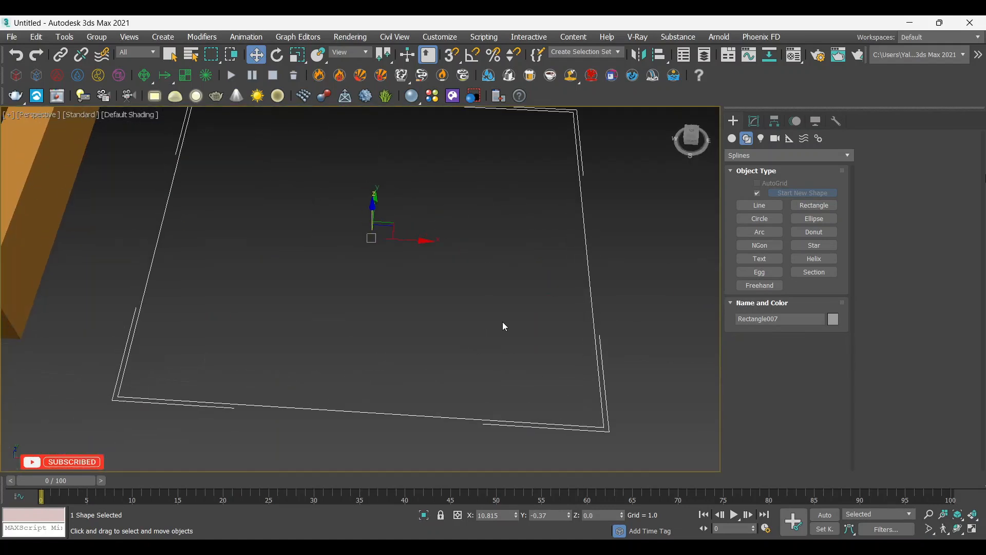
scroll(504, 322, "down", 4)
middle_click_drag(505, 322, 492, 334, "alt")
left_click(616, 202)
key("ctrl+z")
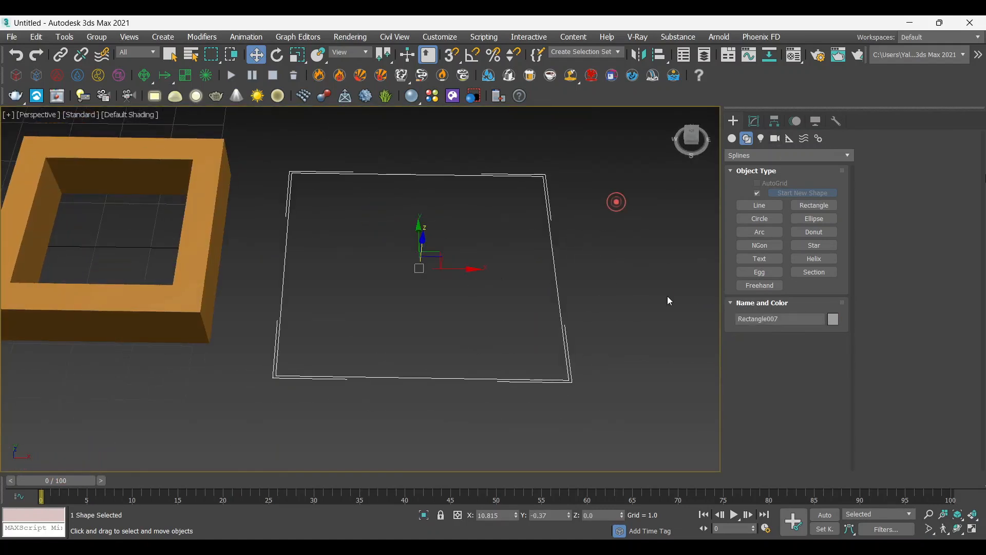
left_click(754, 121)
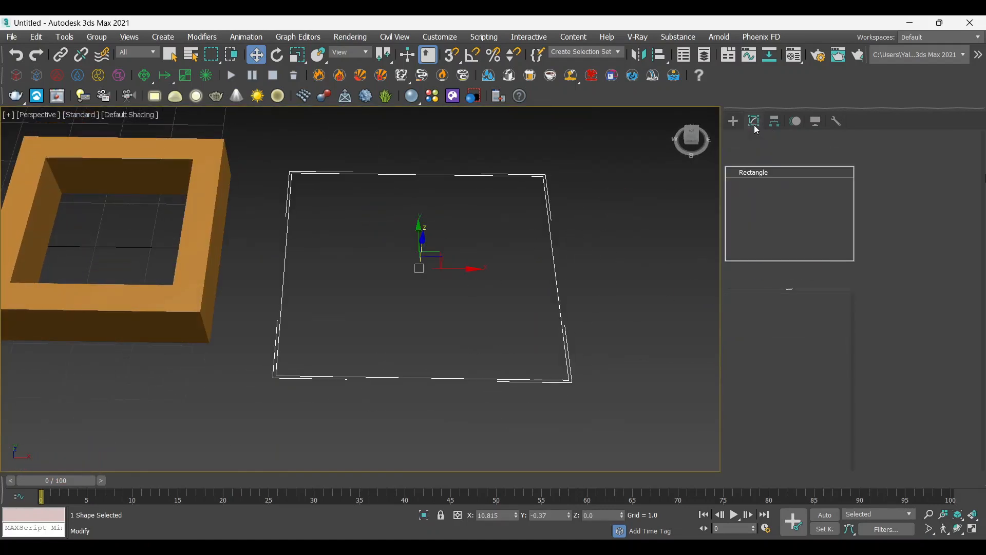
right_click(537, 258)
mouse_move(616, 394)
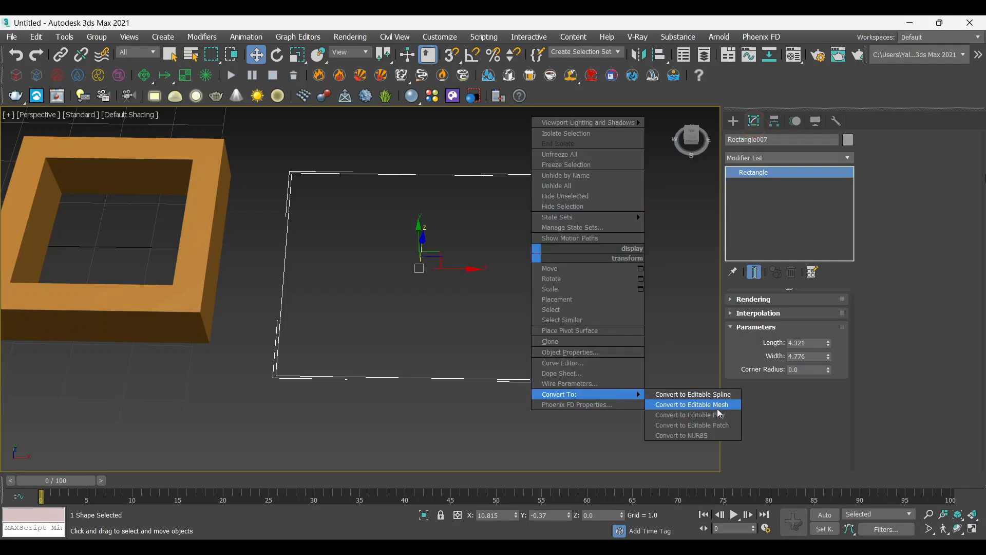
left_click(718, 395)
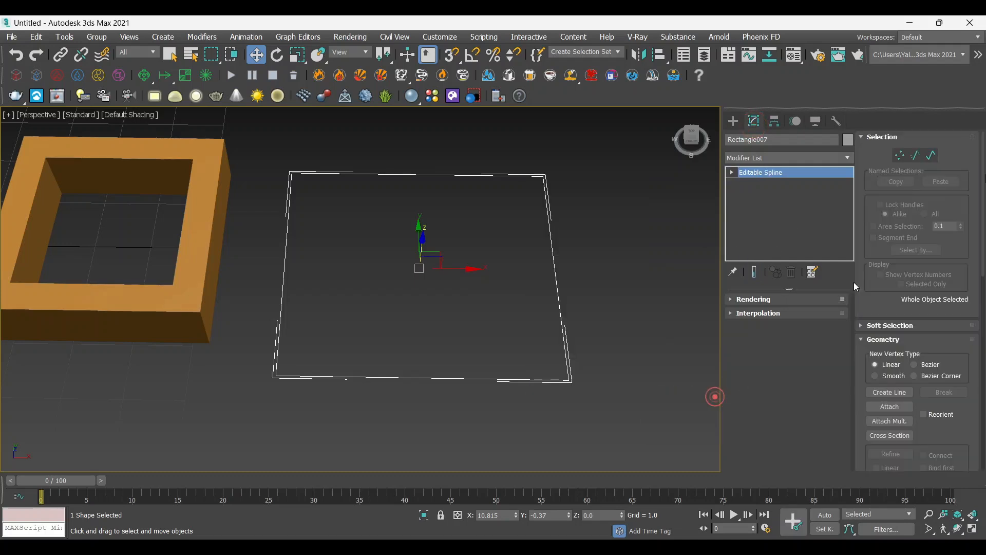
Divide the rectangle's two opposite side segments into four equal parts each, check the added vertices, and exit segment editing
left_click(917, 156)
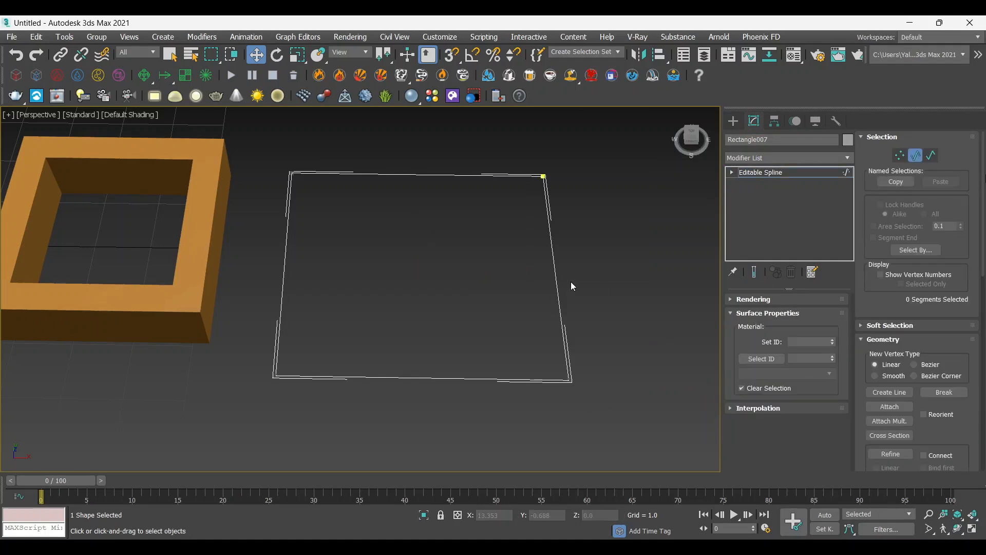
left_click(556, 268)
left_click_drag(263, 270, 262, 270, "ctrl")
middle_click_drag(595, 339, 613, 314)
scroll(949, 404, "down", 3)
scroll(949, 405, "down", 10)
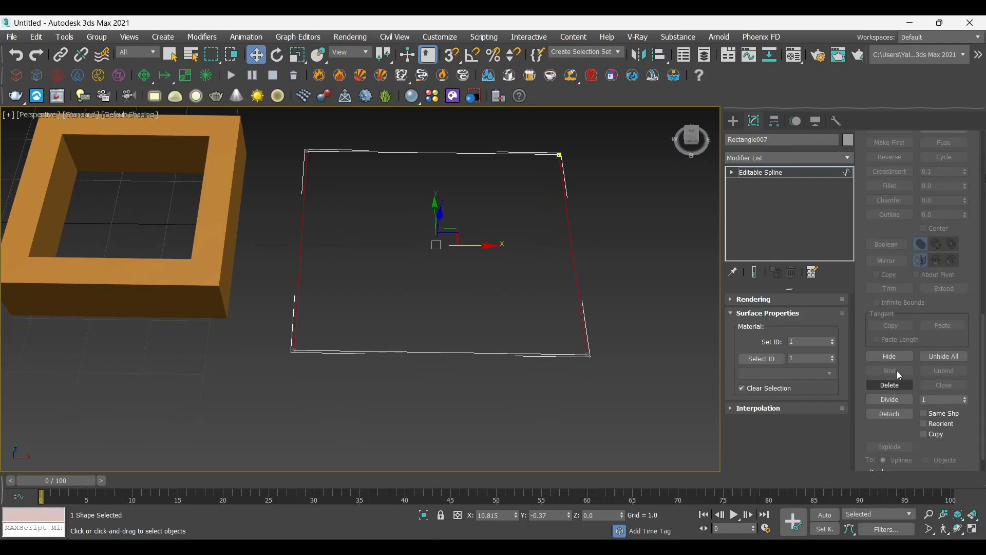
left_click(896, 405)
key("alt+w")
key("alt+w")
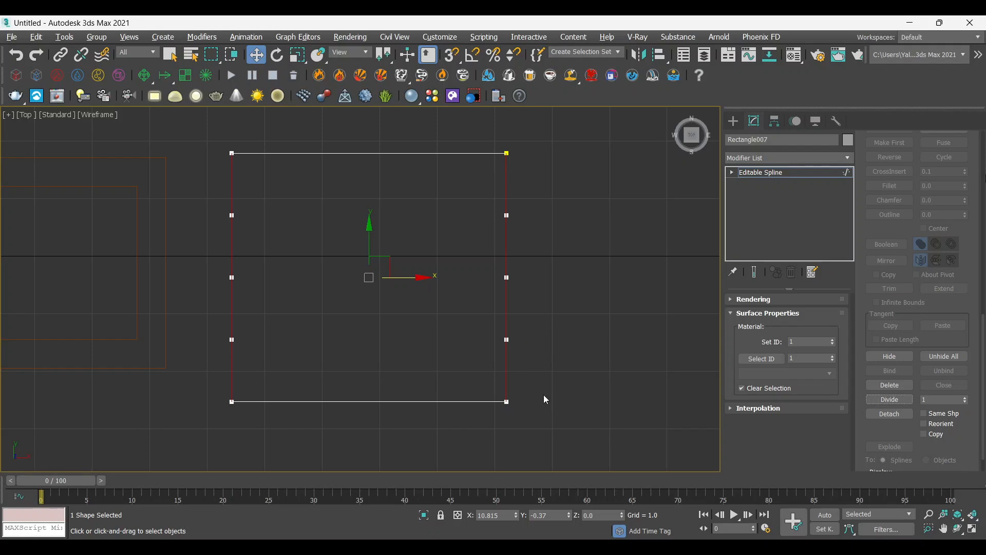
left_click(579, 331)
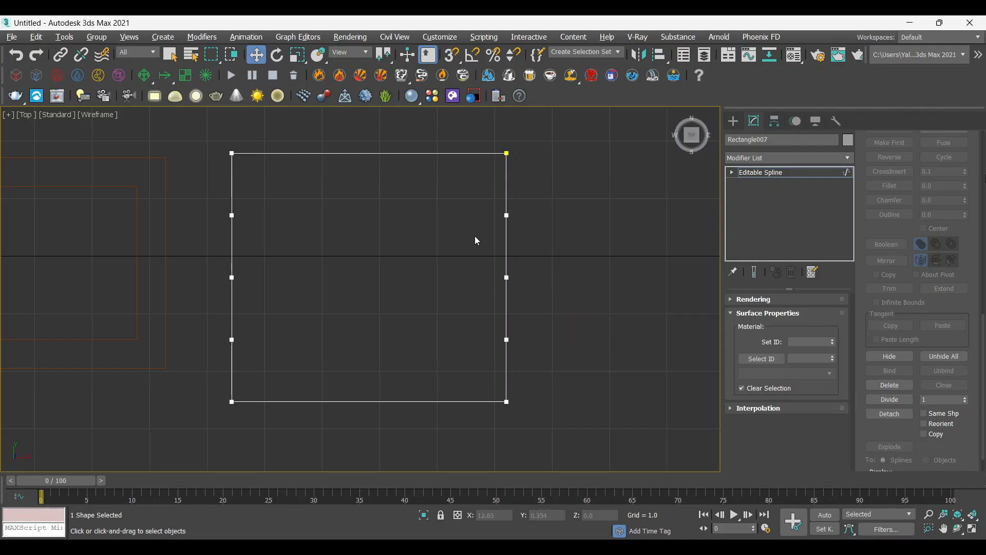
key("alt+w")
left_click(626, 358)
key("alt+w")
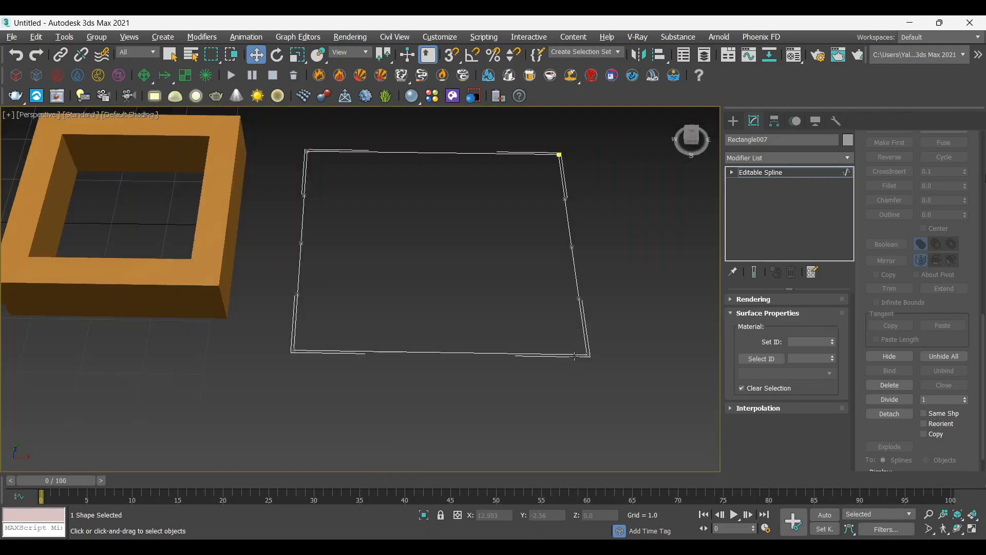
middle_click_drag(684, 272, 636, 283)
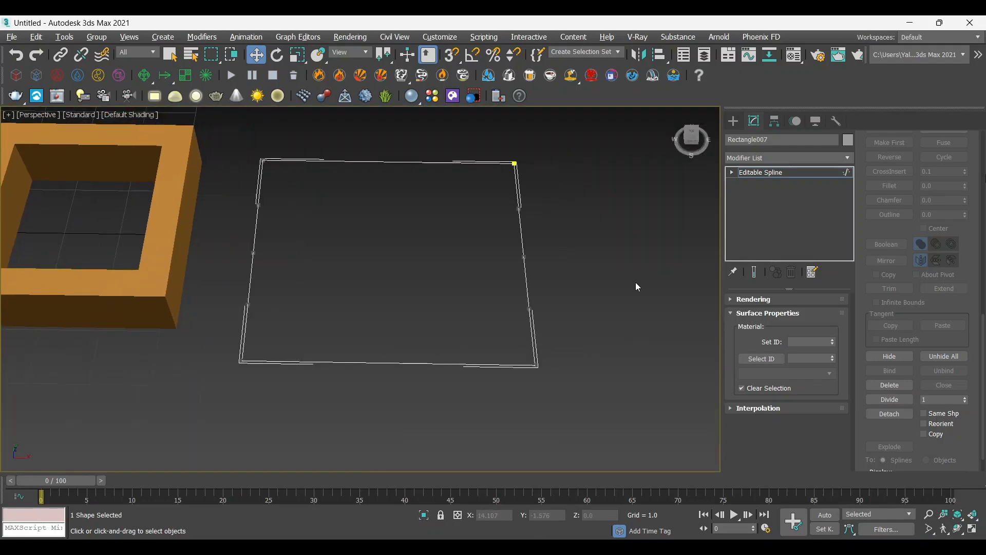
left_click(775, 173)
middle_click_drag(578, 275, 513, 285)
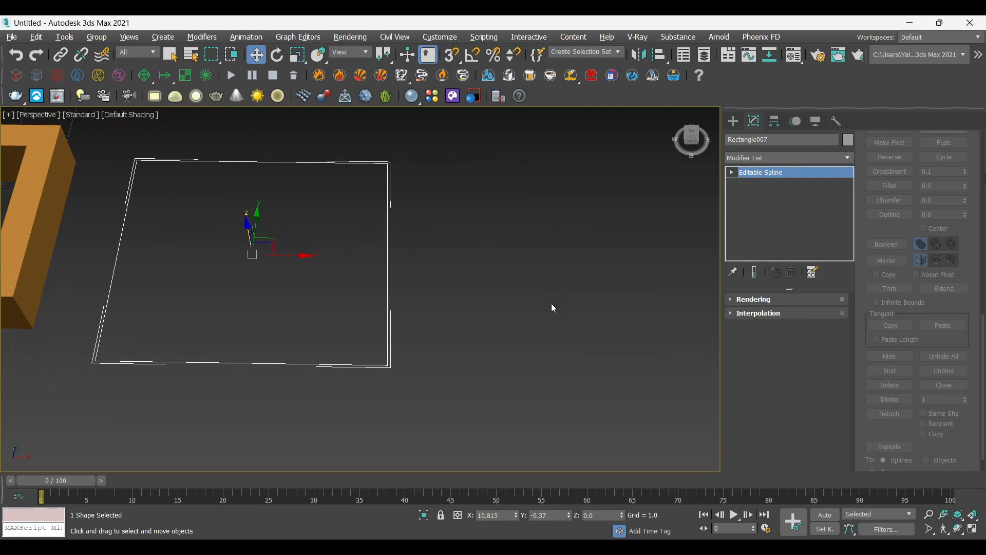
Draw a circle spline with a radius of about 2.79 beside the divided rectangle in the Top view
key("alt+w")
right_click(198, 199)
key("alt+w")
key("alt+w")
key("alt+w")
scroll(253, 235, "down", 5)
middle_click_drag(486, 306, 399, 306)
left_click(734, 123)
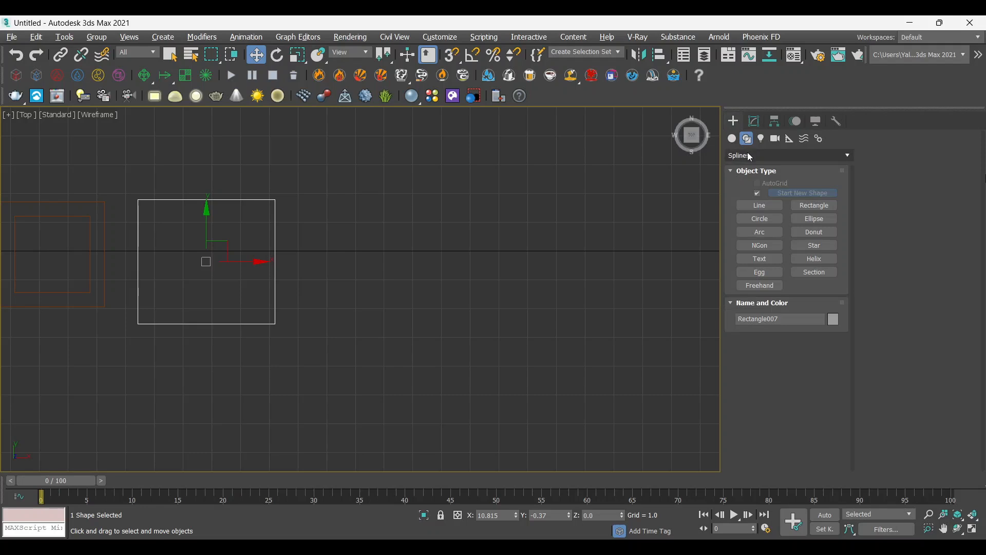
left_click(769, 220)
left_click_drag(403, 239, 457, 299)
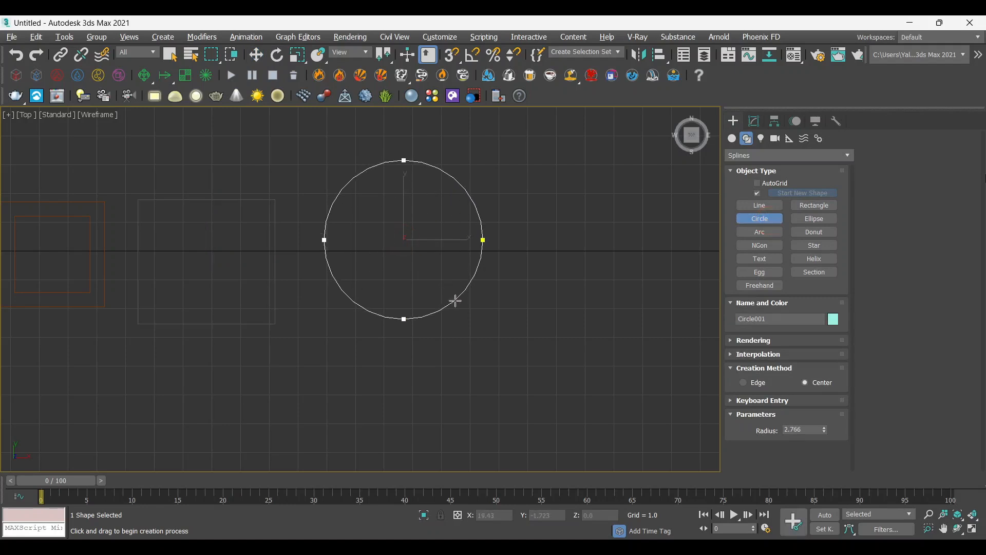
key("w")
Convert the circle to an Editable Spline
left_click(754, 121)
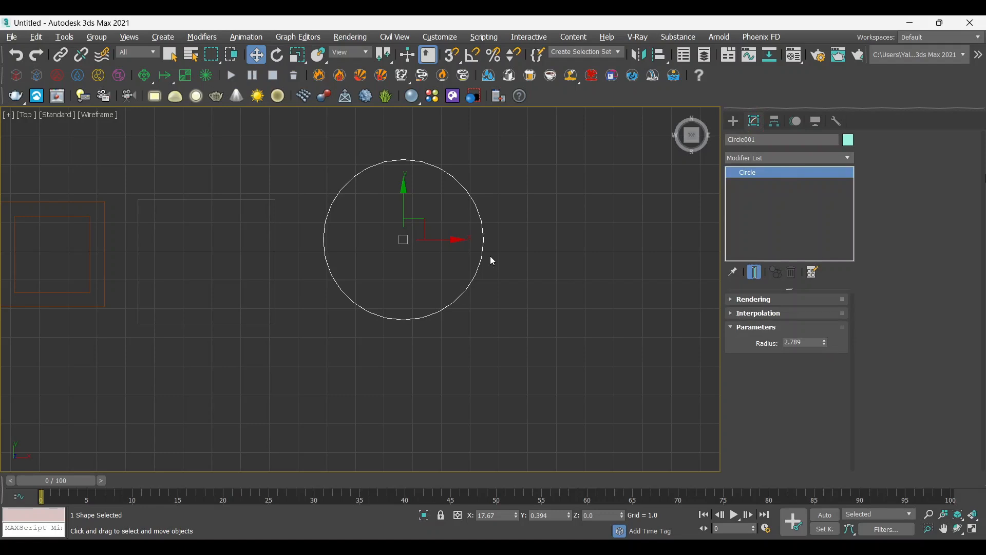
right_click(463, 254)
mouse_move(531, 389)
left_click(620, 386)
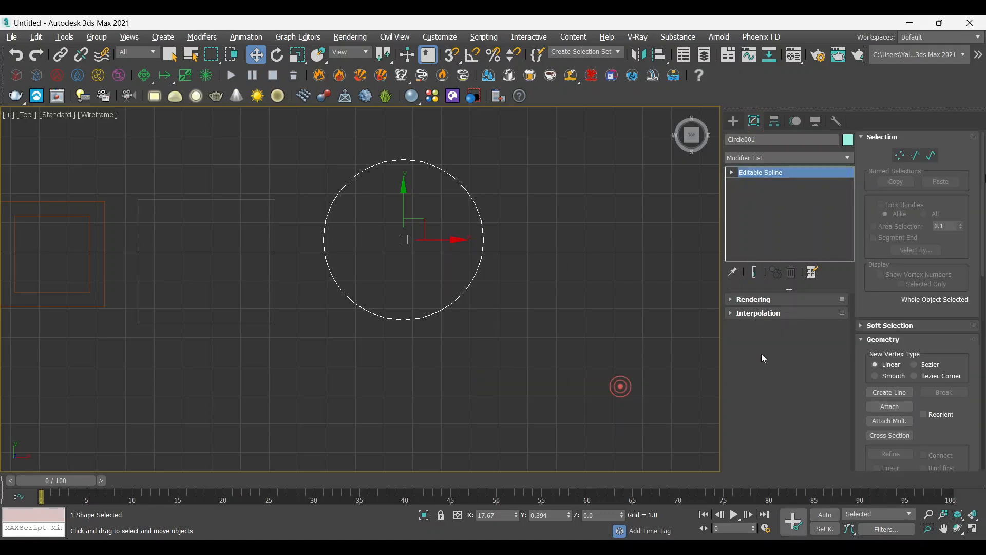
Outline the circle's spline inward by about 0.29 to form a ring, and check it in the Perspective view
key("3")
left_click_drag(568, 198, 431, 272)
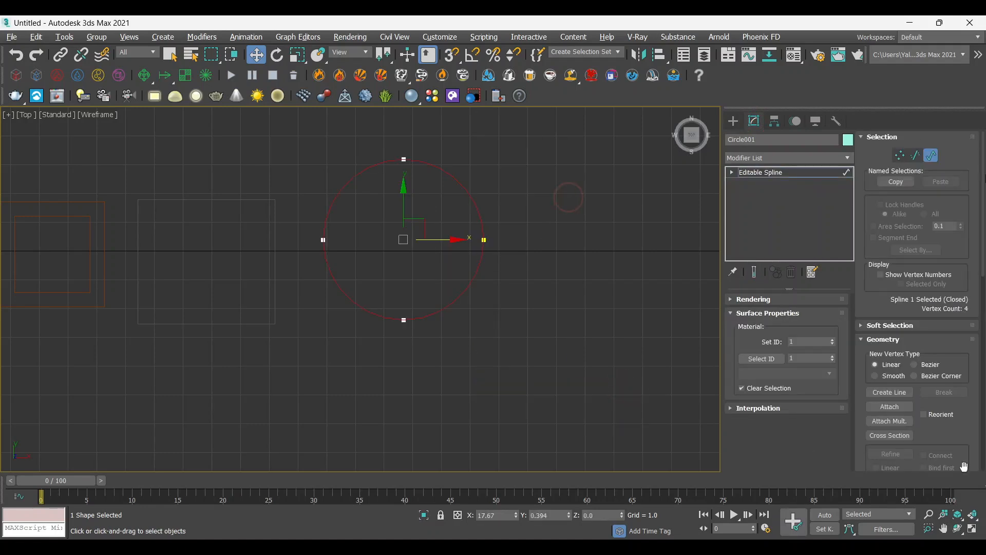
scroll(964, 466, "down", 8)
left_click(898, 431)
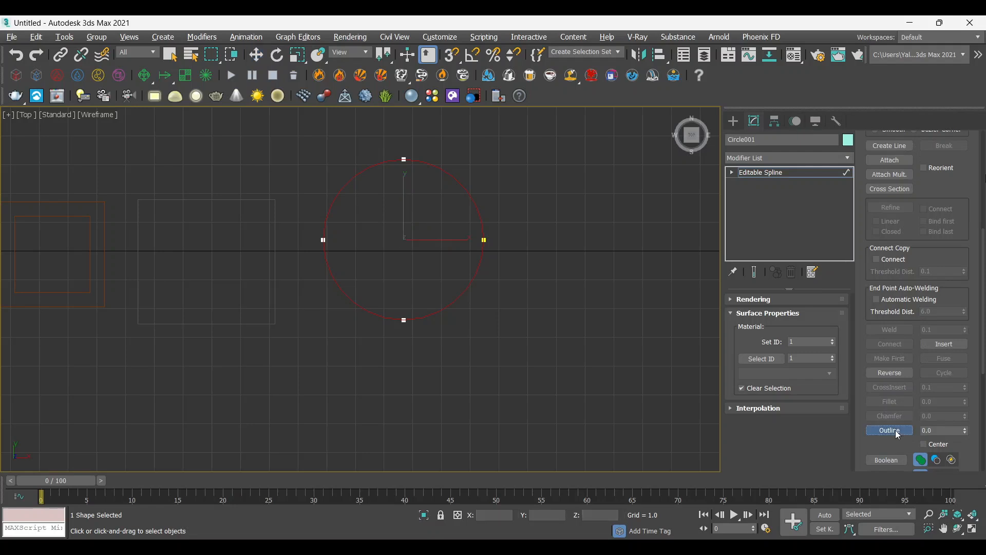
left_click_drag(472, 278, 468, 270)
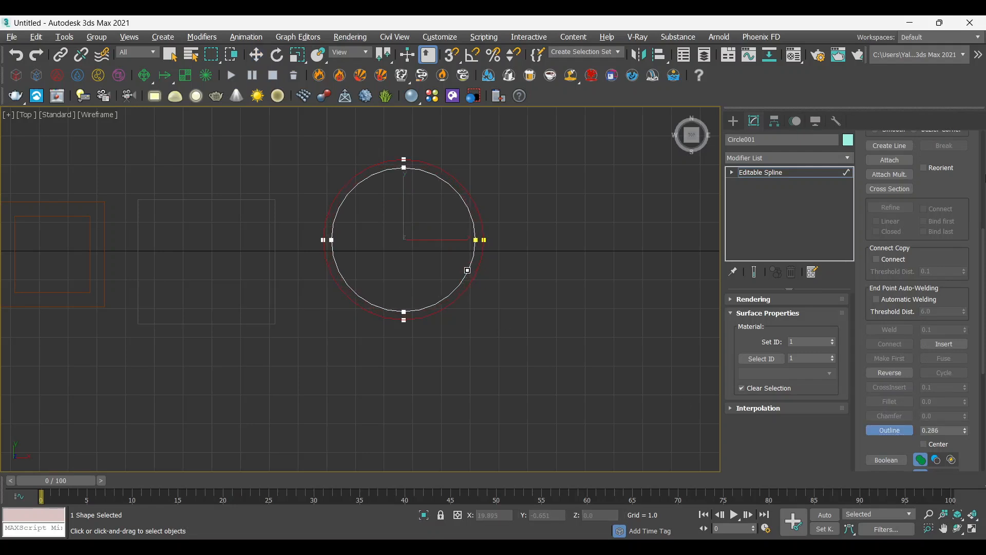
right_click(558, 266)
key("alt+w")
right_click(495, 324)
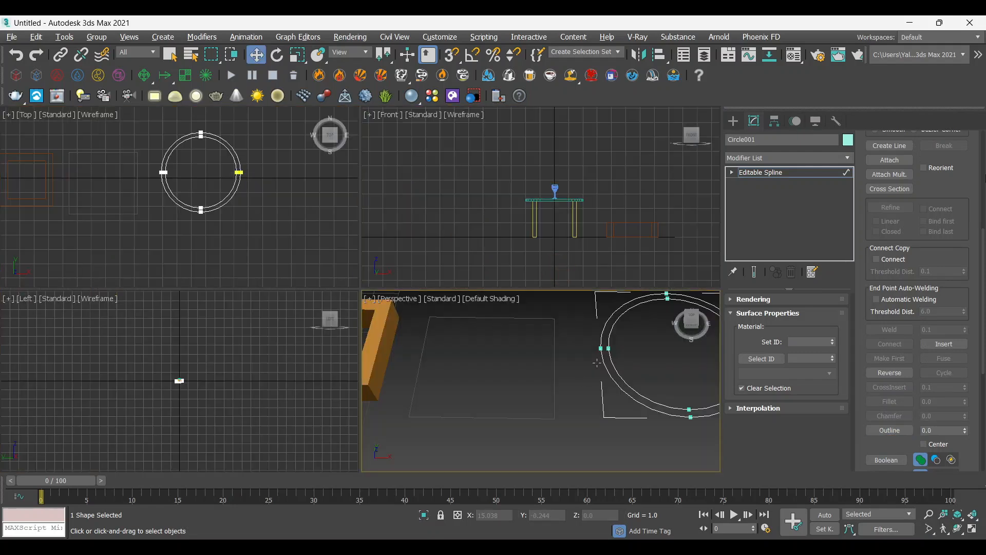
key("alt+w")
middle_click_drag(447, 328, 403, 325)
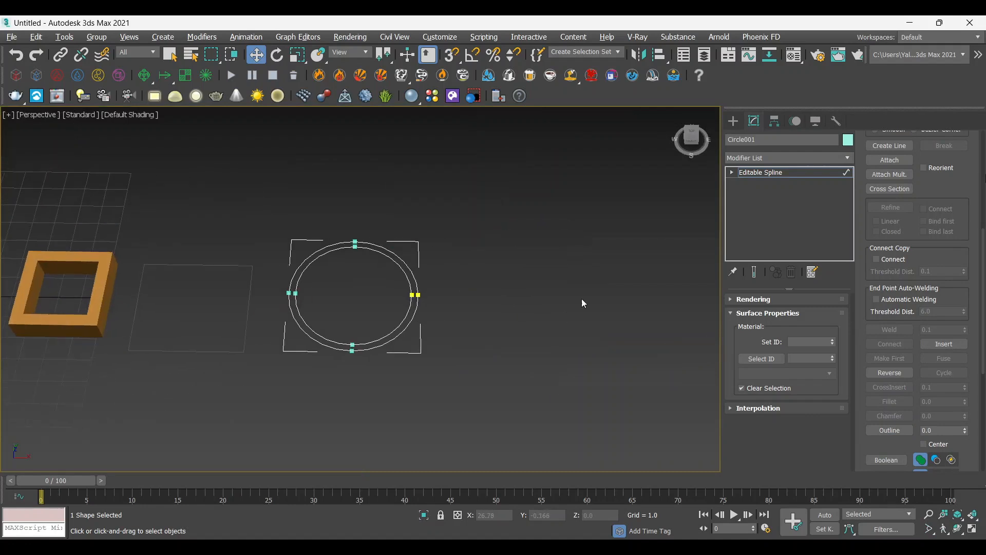
Draw a large rectangle spline beside the circular ring in the Top view
left_click(733, 121)
left_click(814, 206)
key("alt+w")
right_click(220, 192)
key("alt+w")
scroll(563, 249, "down", 2)
middle_click_drag(563, 249, 353, 260)
scroll(406, 252, "up", 2)
scroll(405, 253, "down", 2)
left_click_drag(322, 196, 503, 369)
key("w")
middle_click_drag(521, 352, 511, 345)
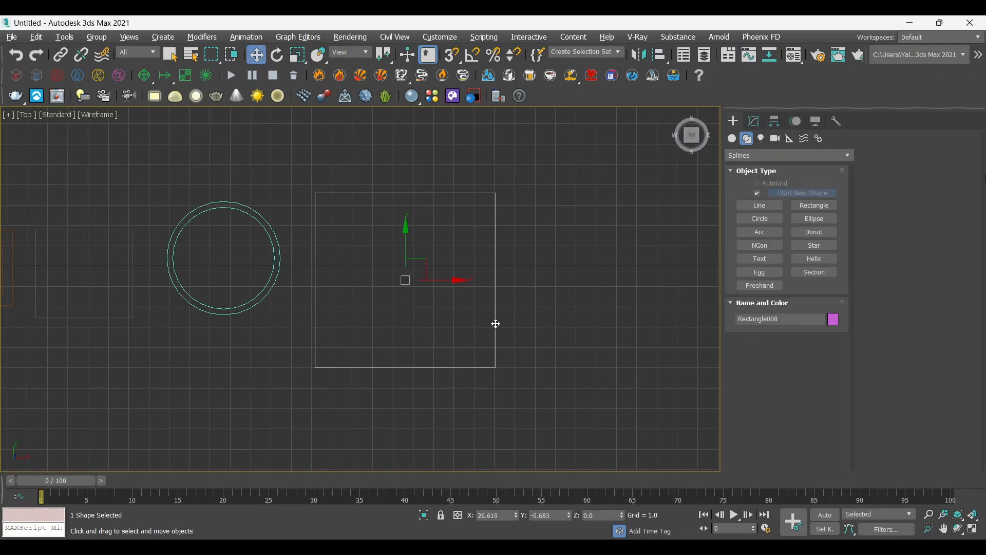
middle_click_drag(381, 326, 434, 265)
scroll(435, 265, "up", 2)
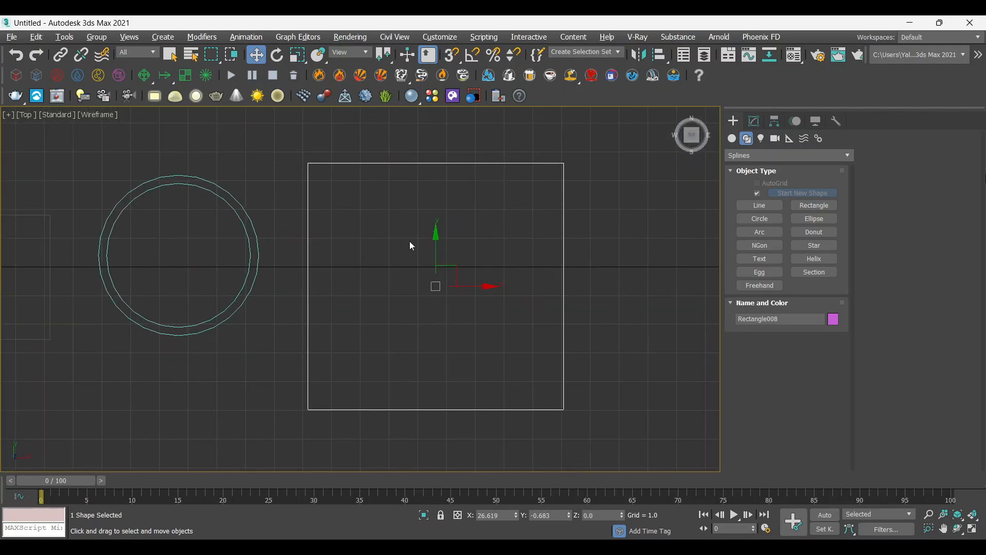
middle_click_drag(447, 278, 610, 278)
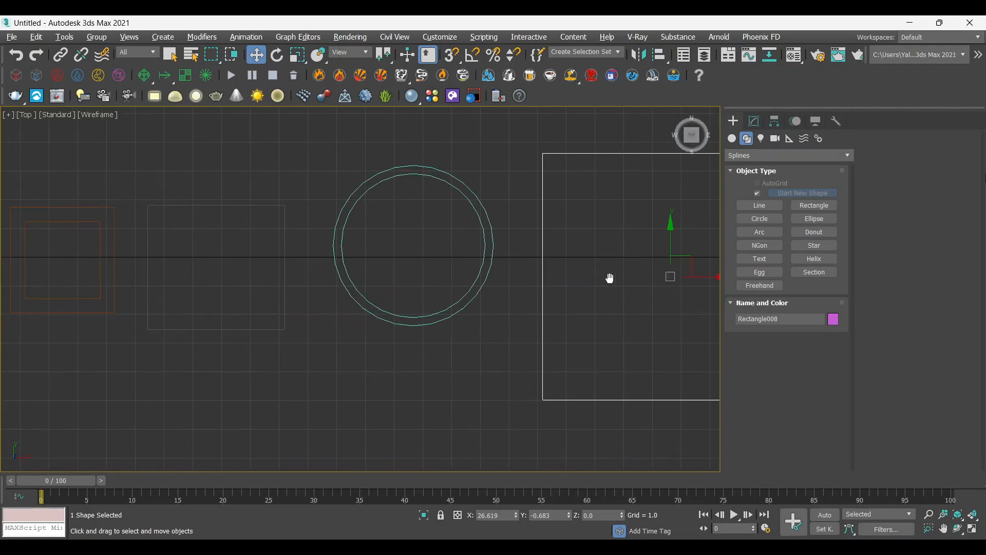
key("alt+w")
key("alt+w")
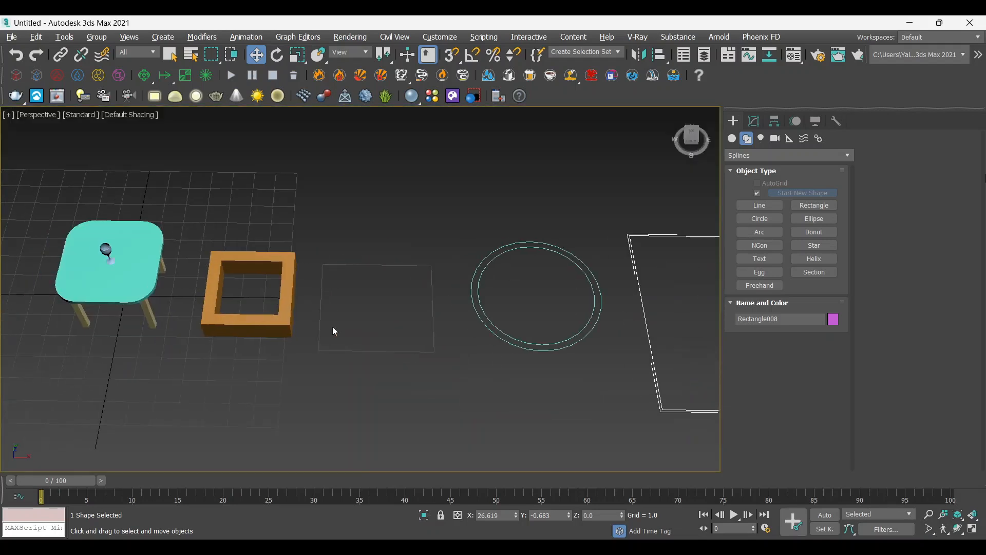
In the Top view, make one independent copy of the large rectangle, scaled uniformly to about 80.5% around the same centre
middle_click_drag(566, 344, 401, 345)
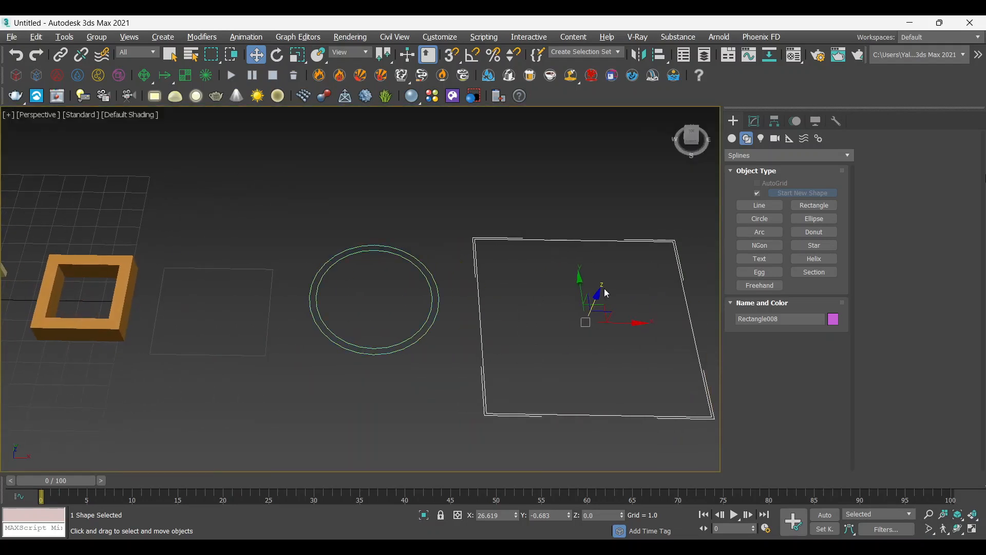
middle_click_drag(623, 255, 500, 248)
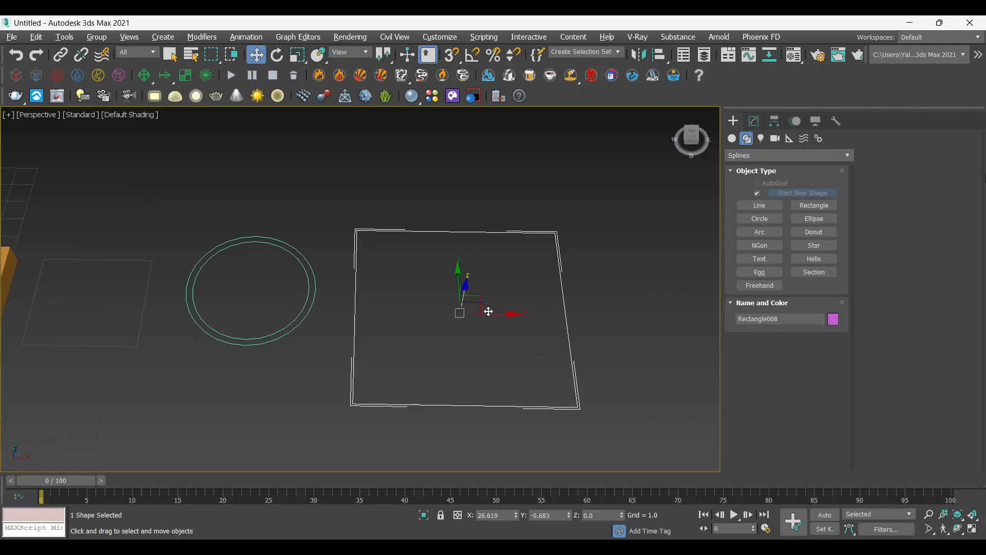
middle_click_drag(501, 314, 490, 306)
key("alt+w")
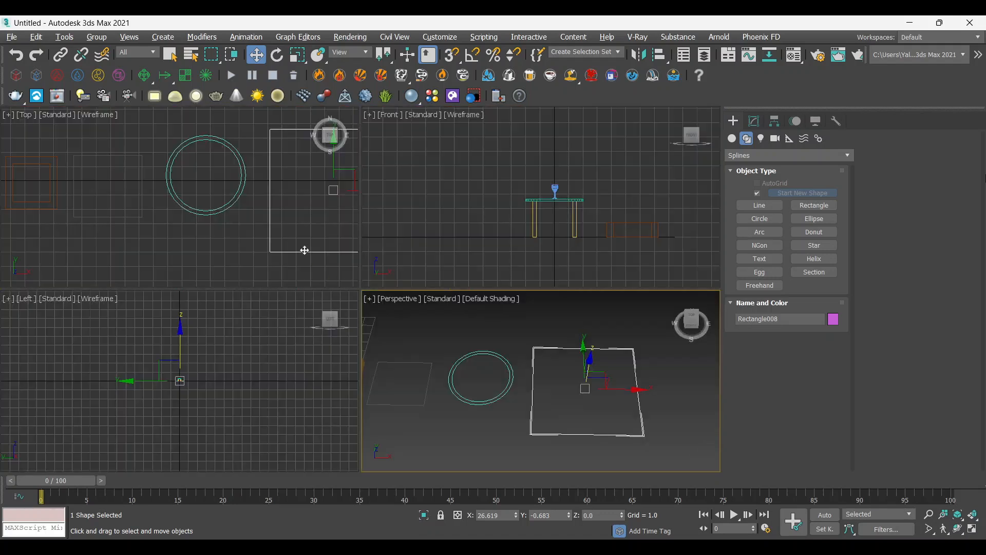
key("alt+w")
scroll(319, 247, "up", 2)
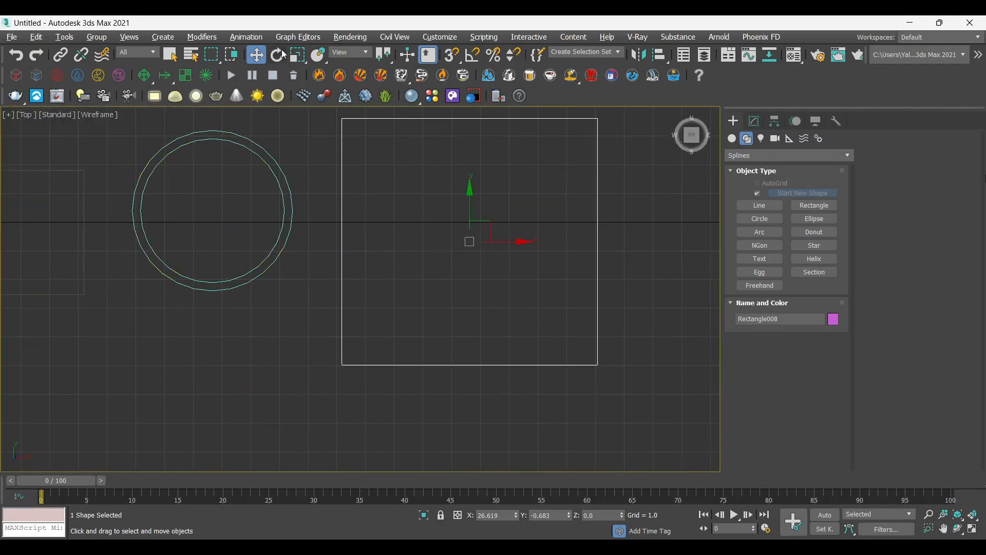
left_click(301, 57)
middle_click_drag(483, 268, 467, 289)
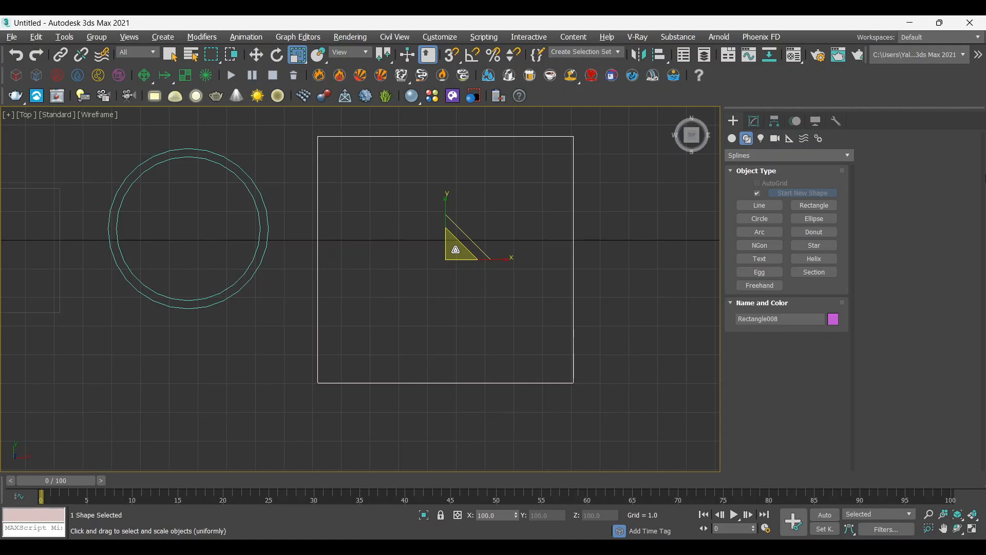
left_click_drag(455, 250, 460, 263)
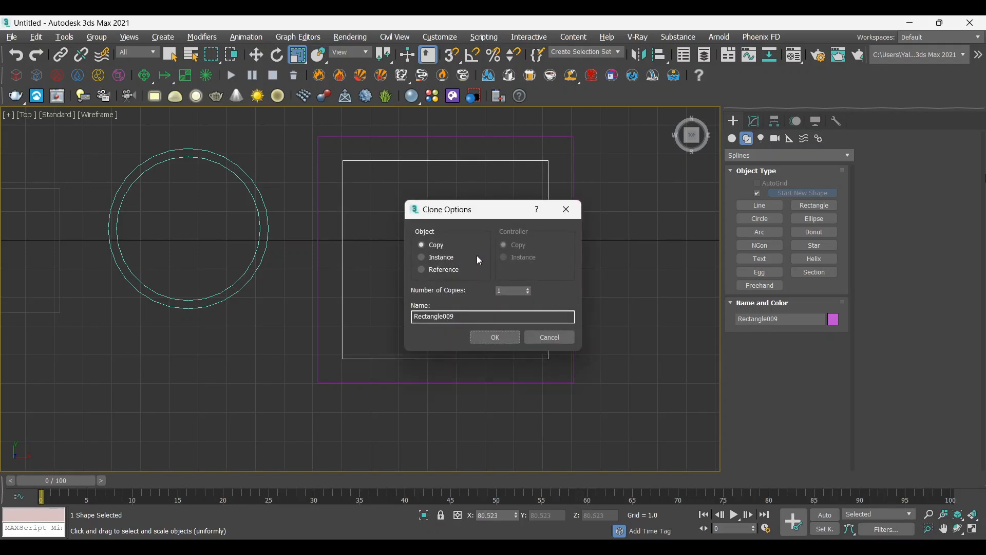
left_click(488, 340)
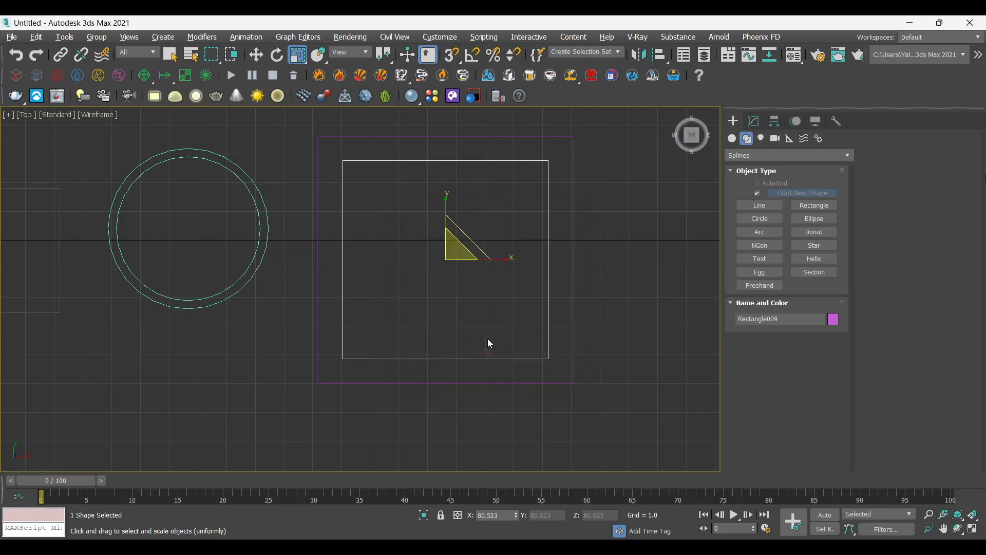
left_click(503, 327)
Convert the outer of the two nested rectangles to an Editable Spline in the Perspective view
key("alt+w")
left_click(568, 394)
key("alt+w")
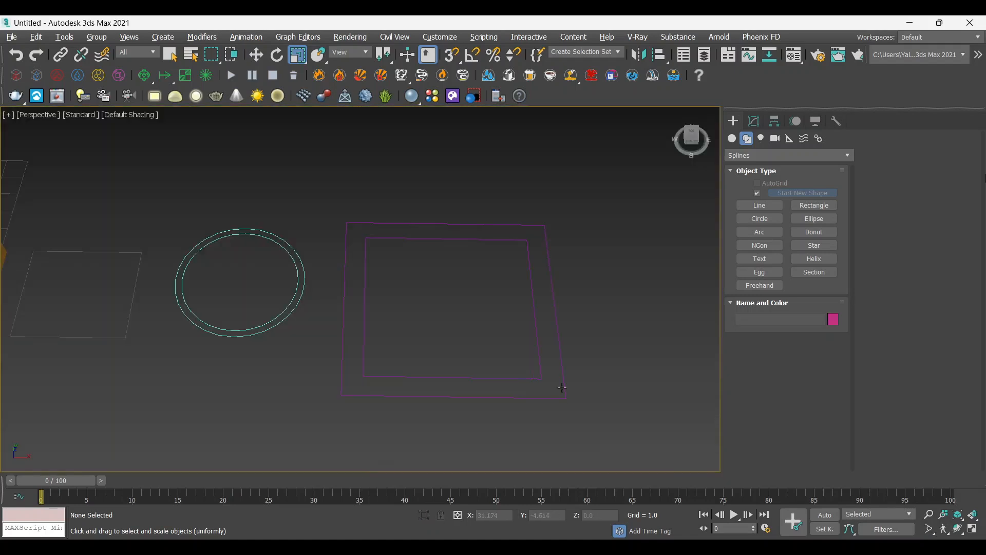
left_click(554, 354)
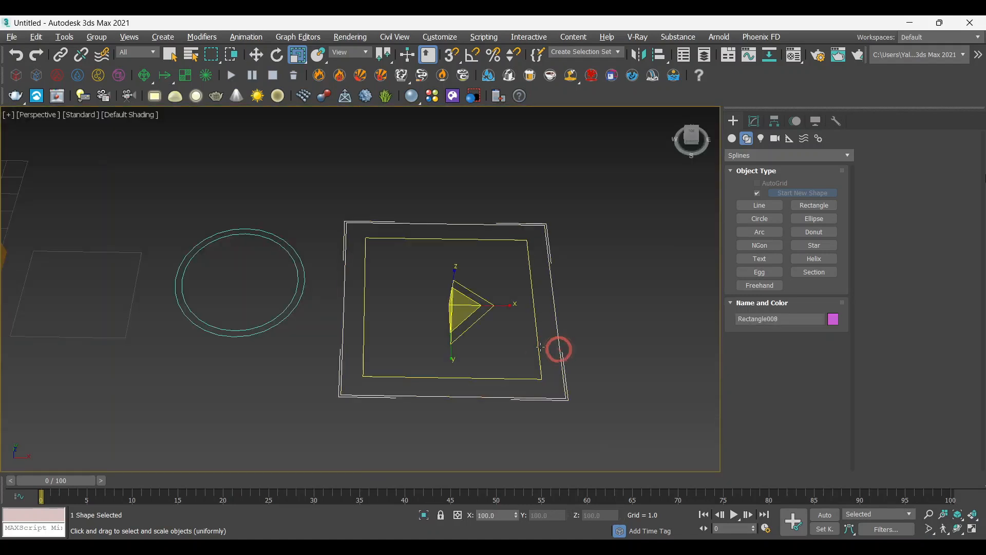
middle_click_drag(124, 339, 241, 337)
middle_click_drag(590, 341, 499, 368)
left_click(488, 319)
left_click(522, 309)
right_click(516, 301)
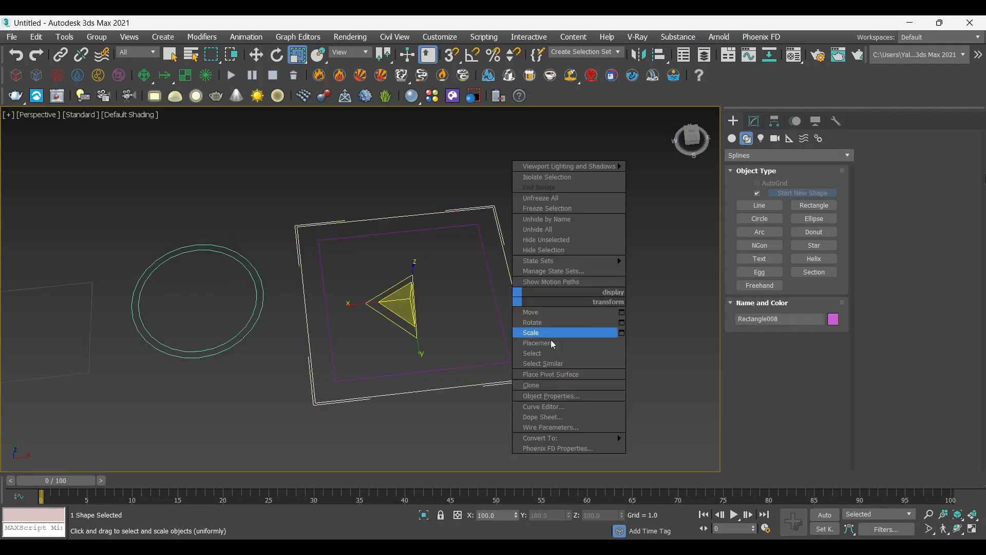
mouse_move(607, 438)
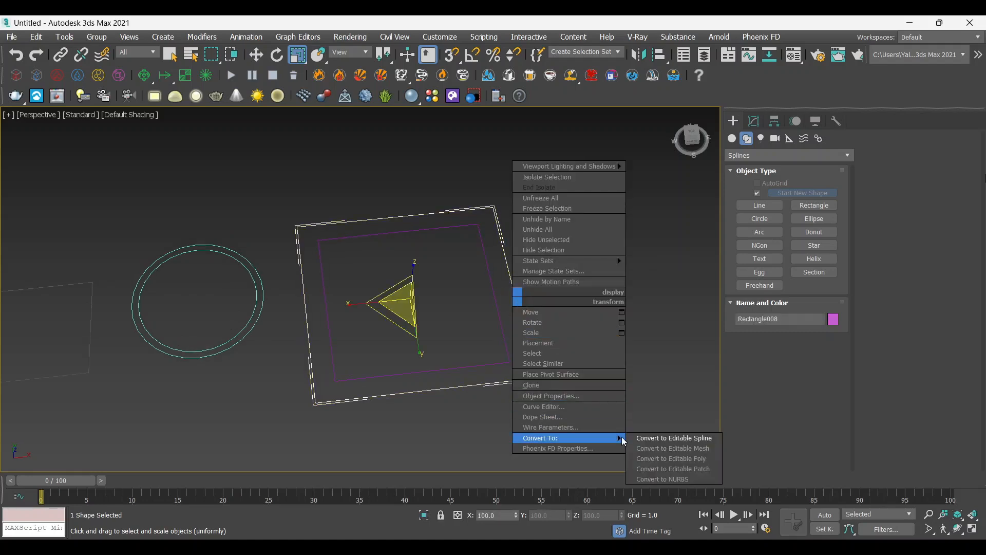
left_click(665, 436)
Try extruding the outer rectangle by 1.0 with the inner rectangle attached to it, and undo both operations
scroll(877, 226, "up", 3)
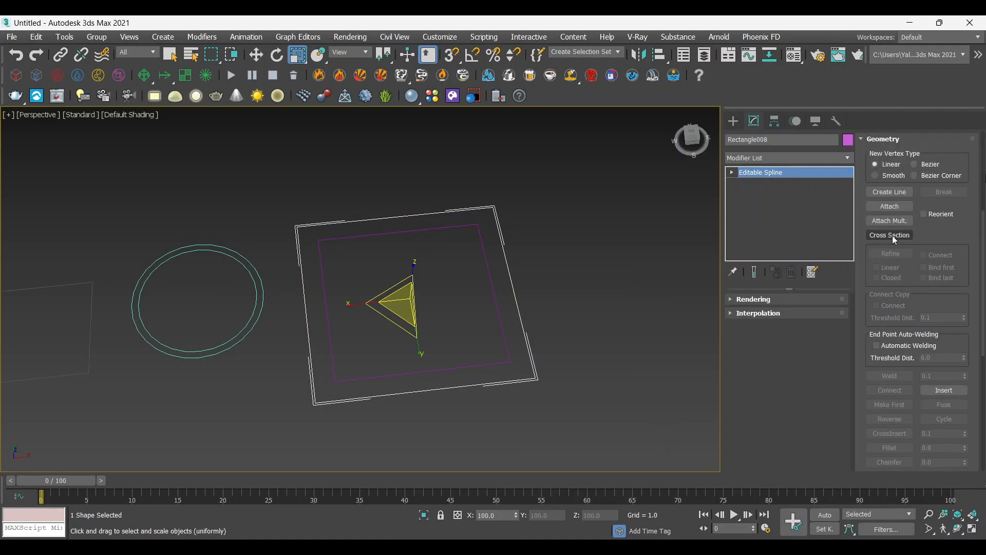
left_click(889, 206)
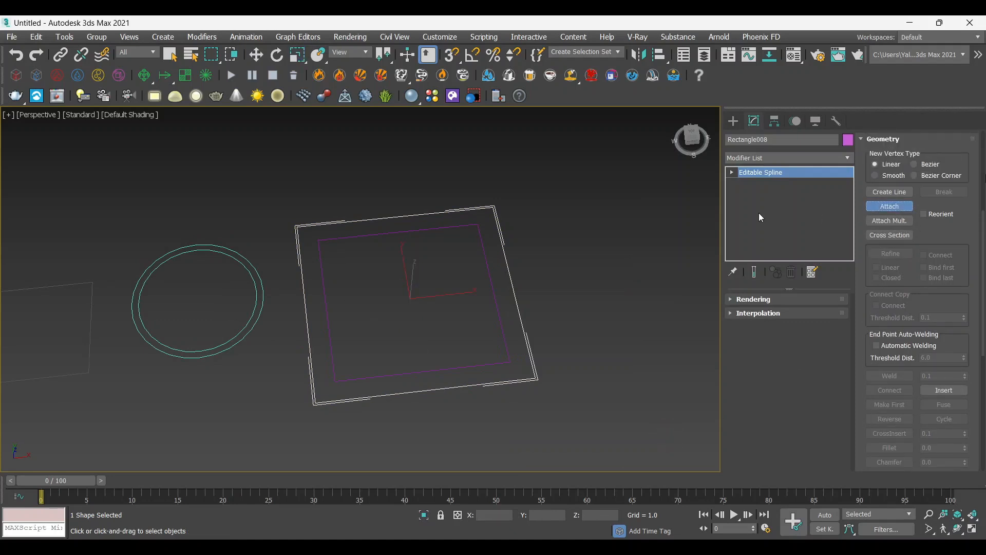
left_click(494, 292)
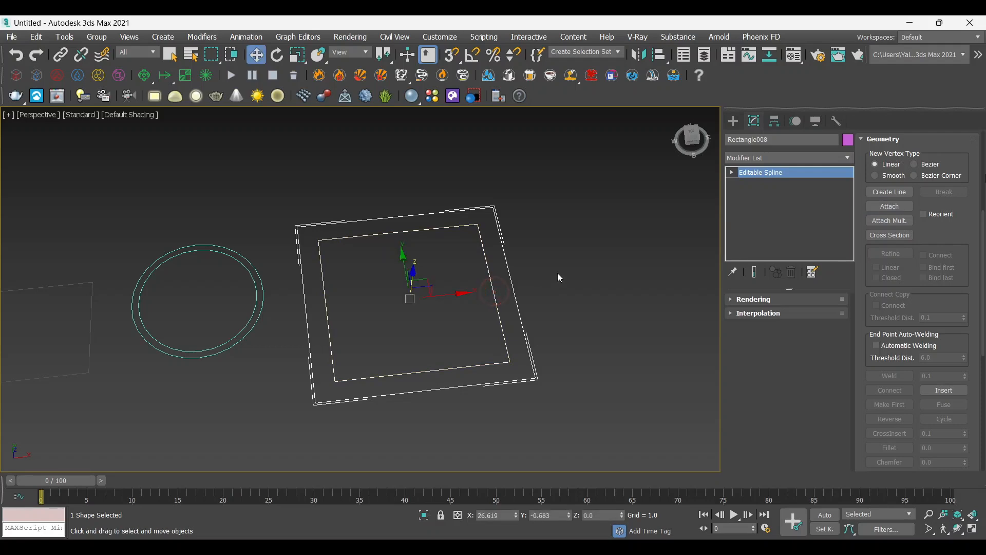
left_click(794, 160)
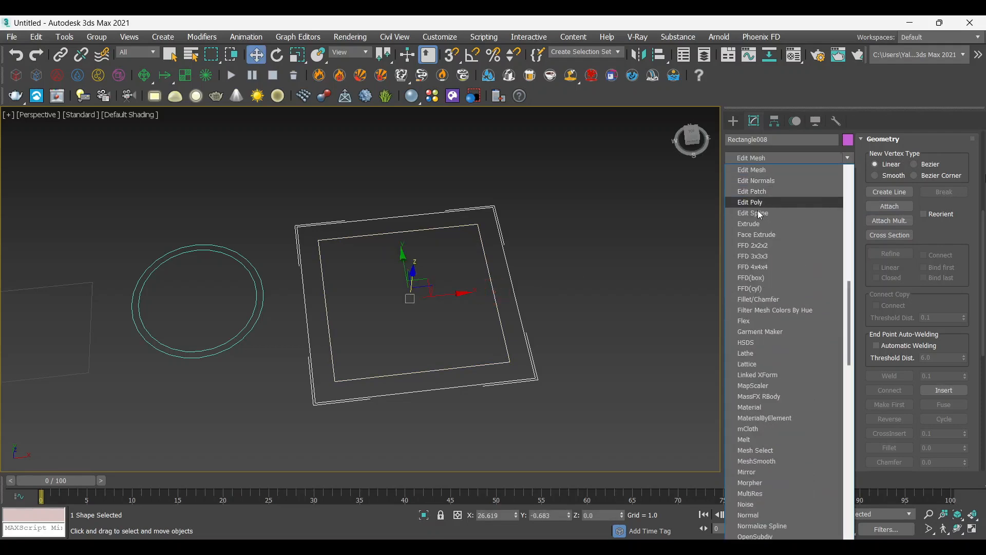
left_click(751, 224)
mouse_move(556, 381)
middle_mouse_down("alt")
mouse_move(475, 336)
mouse_move(546, 367)
mouse_move(576, 359)
mouse_move(550, 363)
middle_mouse_up("alt")
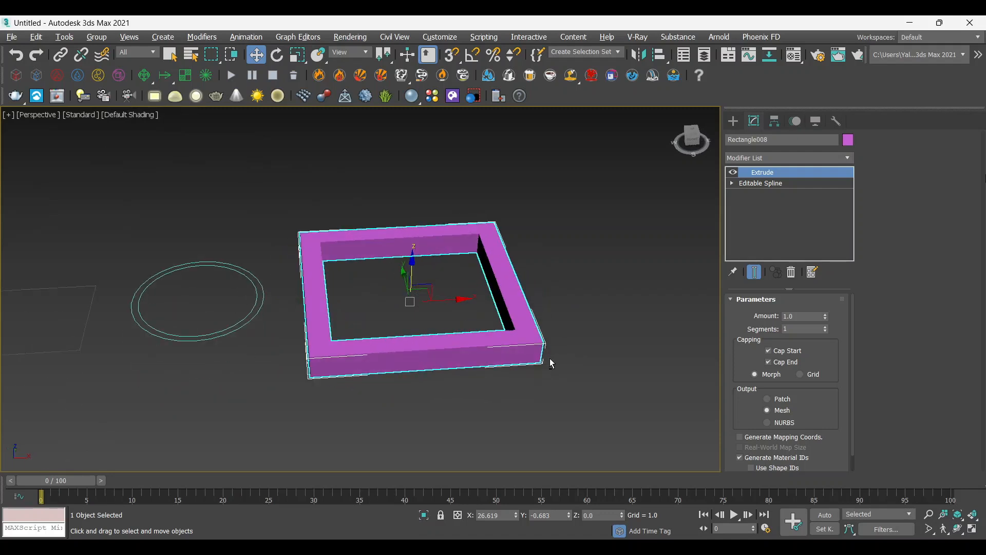
key("ctrl+z")
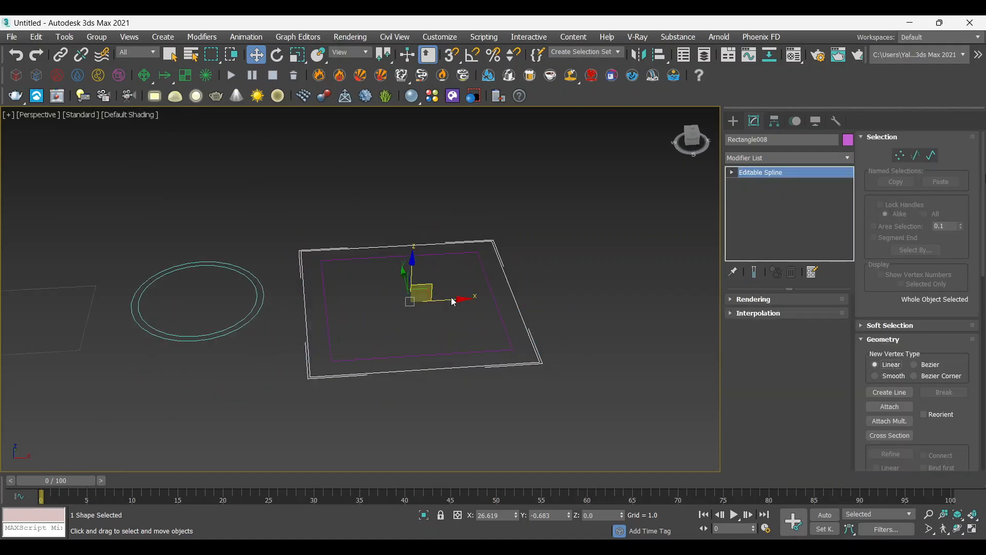
Try extruding only the outer rectangle by 1.0 without attaching the inner one, and undo the extrusion
middle_click_drag(431, 294, 548, 335, "alt")
left_click(775, 159)
scroll(775, 159, "down", 15)
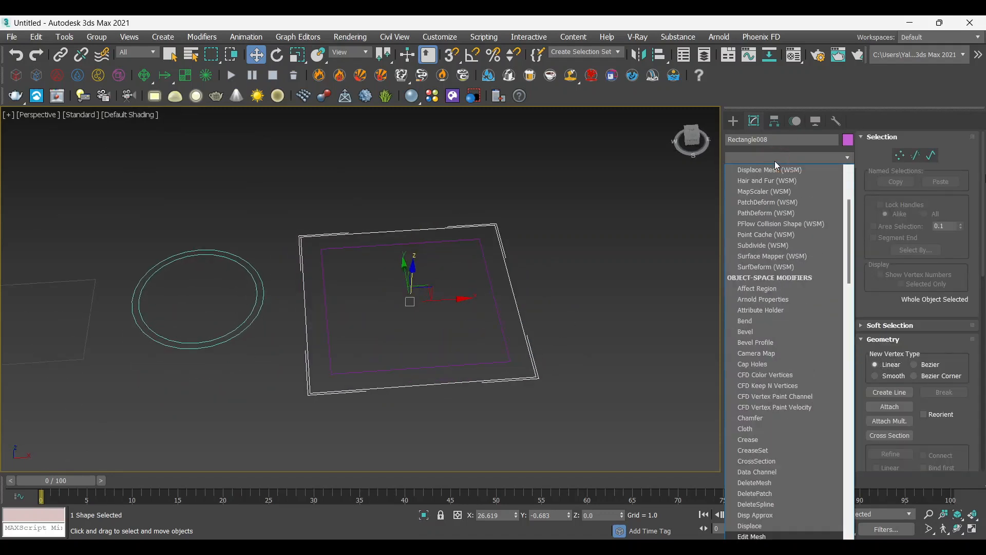
left_click(753, 226)
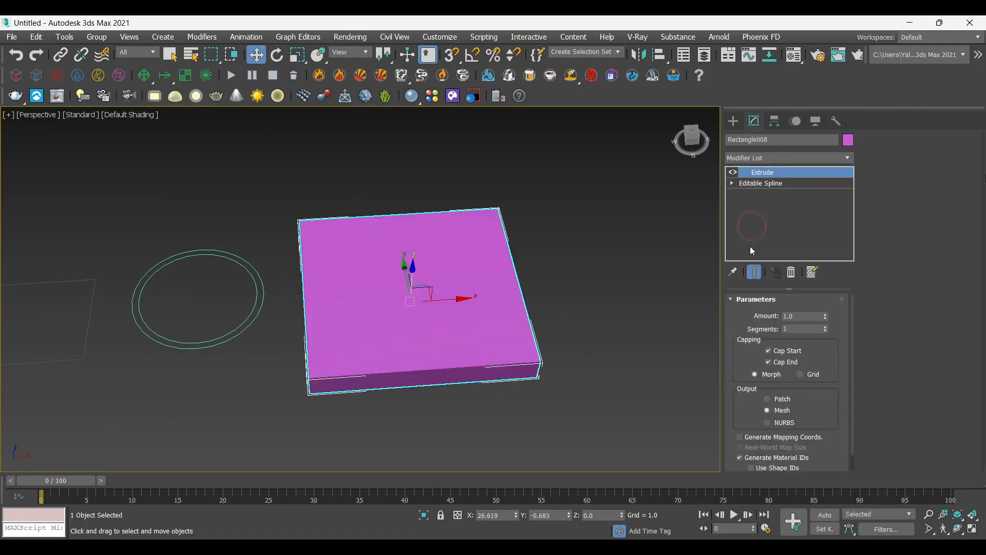
middle_click_drag(461, 353, 469, 333, "alt")
key("ctrl+z")
Convert the outer rectangle to an Editable Spline again and attach the inner rectangle to it
right_click(525, 296)
mouse_move(583, 437)
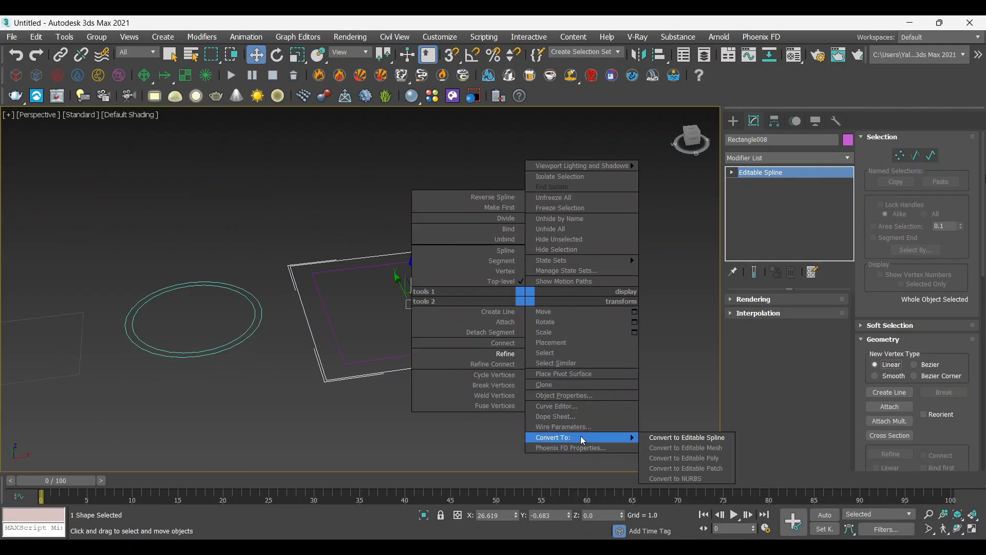
left_click(717, 441)
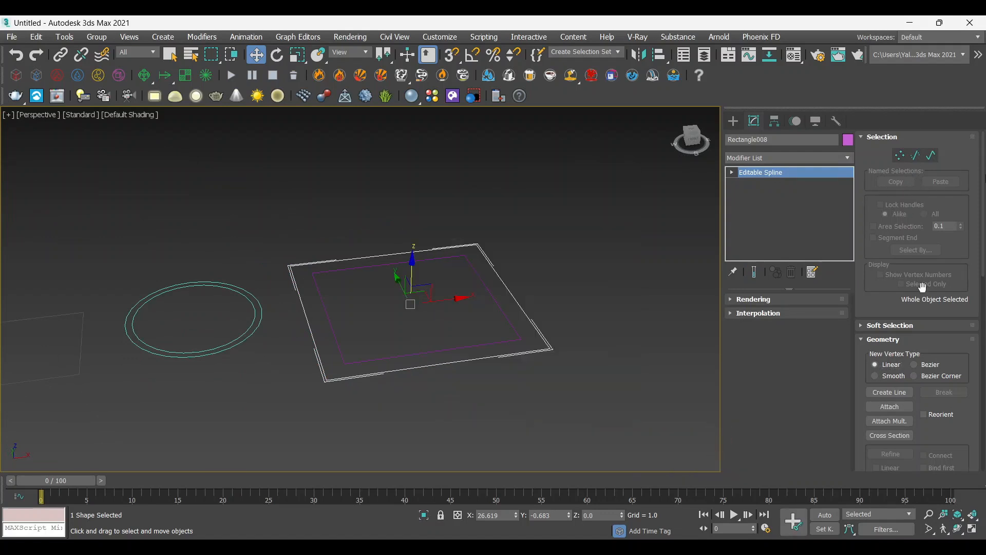
left_click(890, 406)
left_click(490, 301)
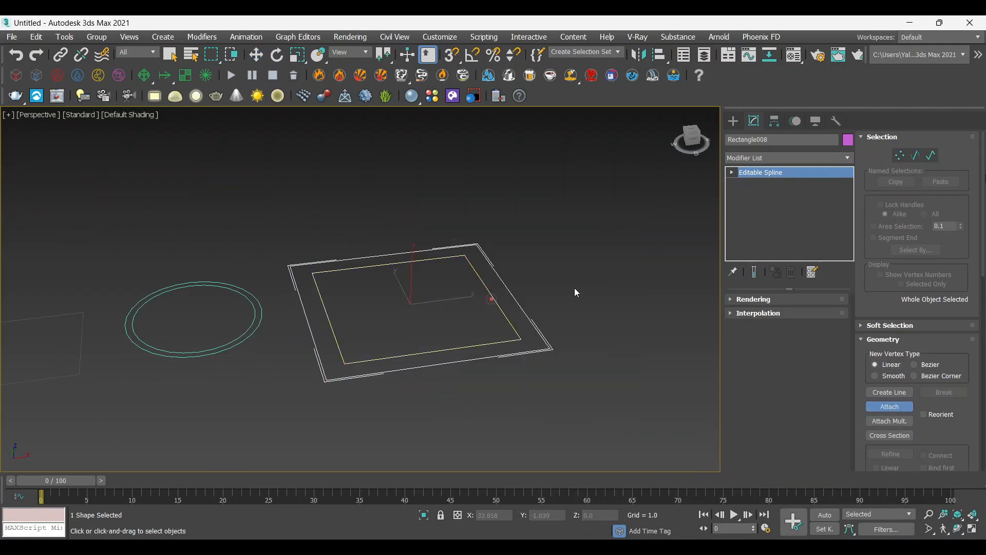
Try an Extrude modifier on the attached rectangles, and undo both the extrusion and the attachment
left_click(782, 158)
key("e")
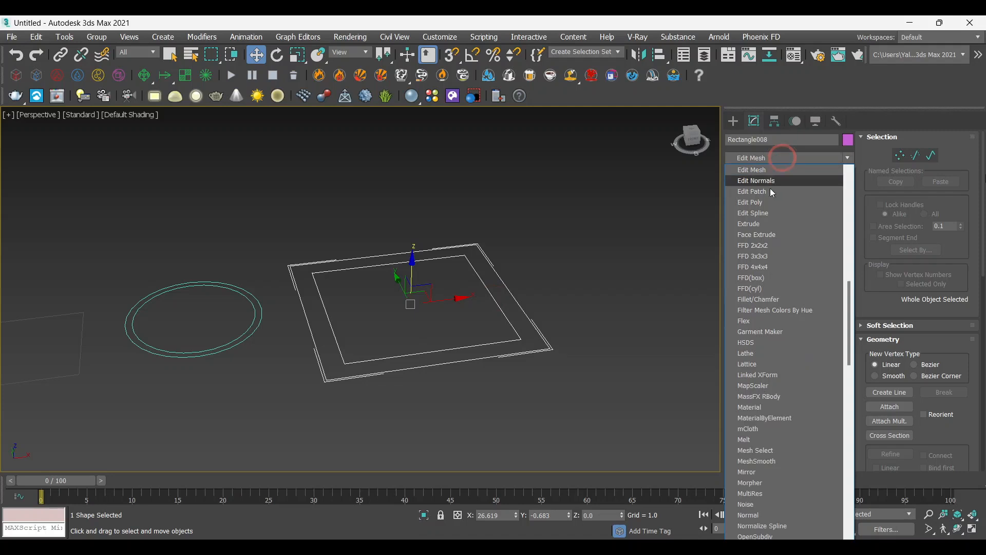
left_click(759, 225)
middle_click_drag(601, 307, 553, 334, "alt")
key("ctrl+z")
key("ctrl+z")
Delete the inner rectangle, keeping only the large outer one
left_click(577, 322)
left_click_drag(502, 318, 478, 333)
key("Delete")
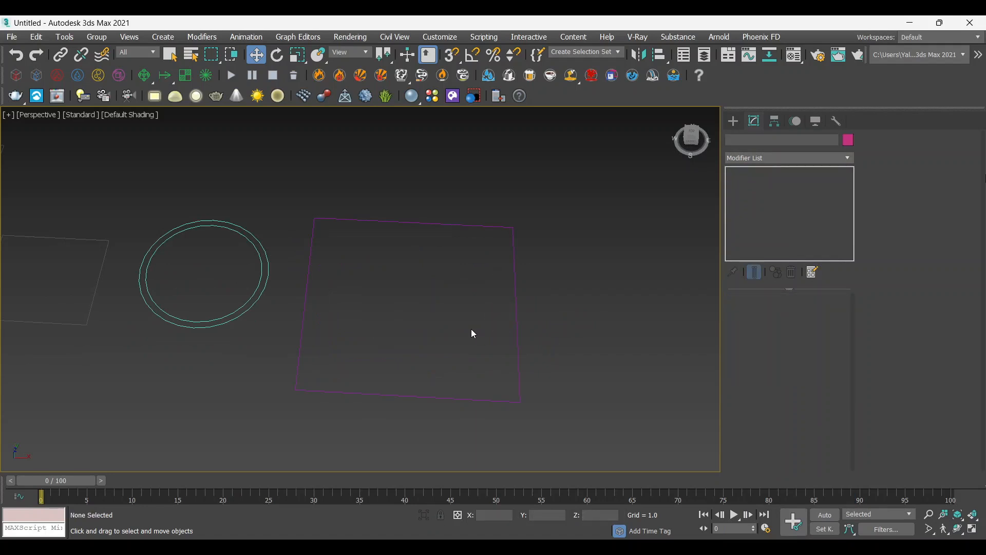
Draw a circle spline inside the large rectangle in the Top view, centred at about X 26.6, Y -0.85
key("alt+w")
left_click(189, 246)
key("alt+w")
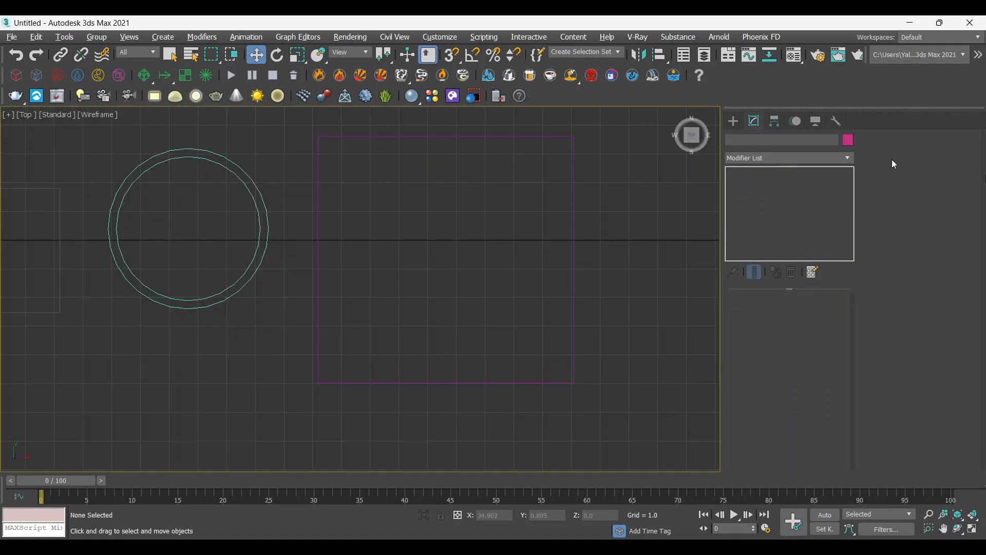
left_click(730, 121)
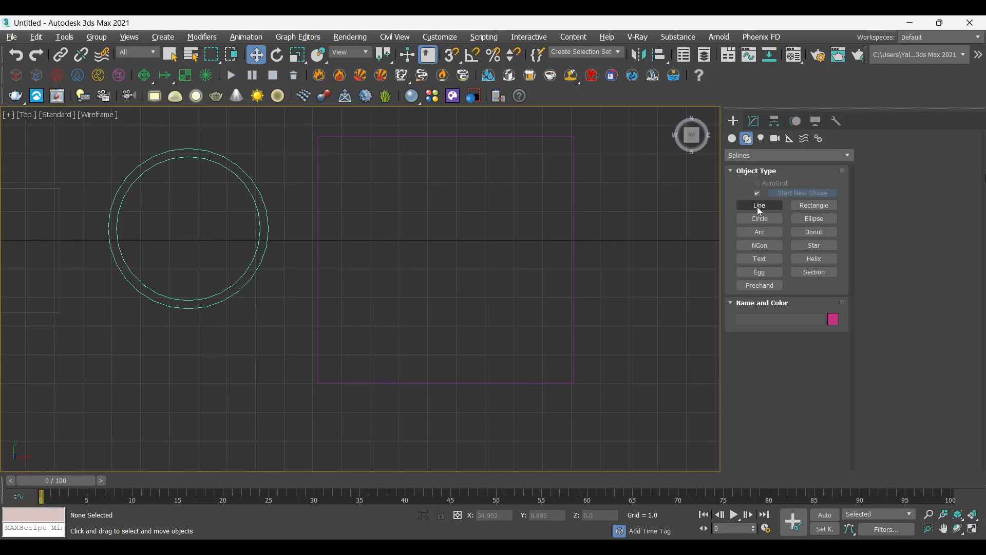
left_click(760, 218)
left_click_drag(444, 264, 468, 357)
key("w")
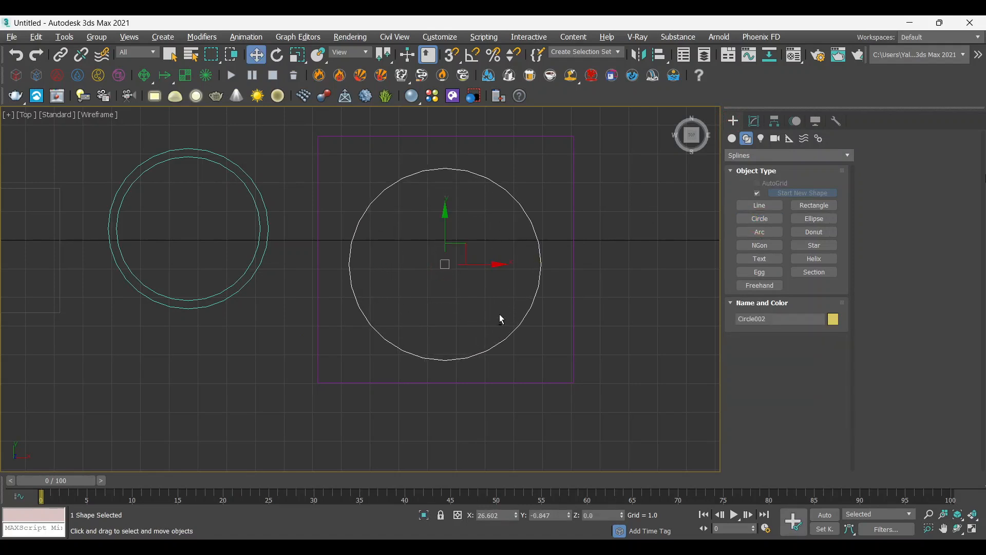
Select the large rectangle around the circle in the Perspective view and convert it to an Editable Spline
key("alt+w")
key("alt+w")
middle_click_drag(522, 328, 553, 279, "alt")
left_click(522, 319)
right_click(520, 312)
left_click_drag(452, 228, 459, 263)
left_click_drag(537, 266, 508, 311)
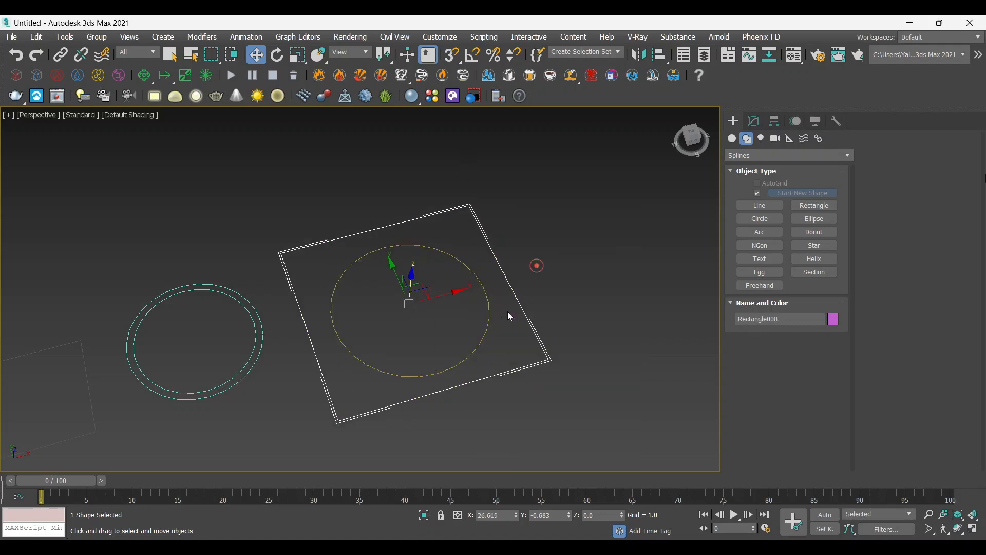
right_click(515, 252)
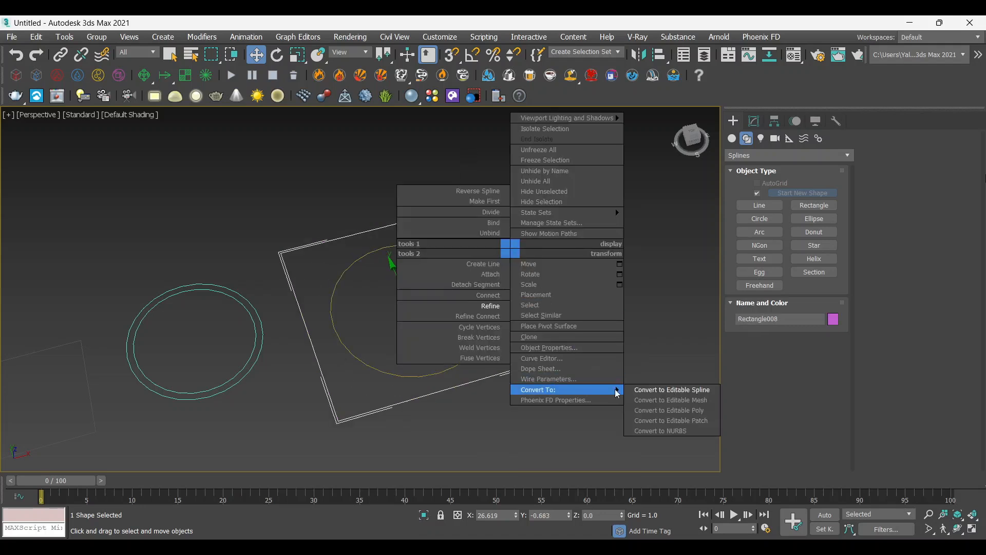
left_click(691, 389)
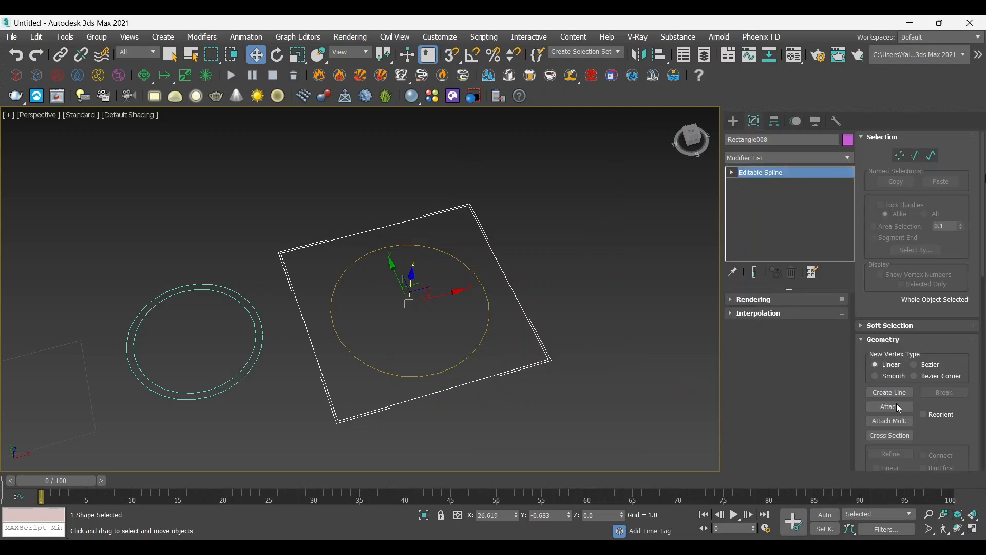
Attach the circle to the large rectangle and extrude the combined shape into a square slab with a round hole
left_click(889, 407)
left_click(485, 317)
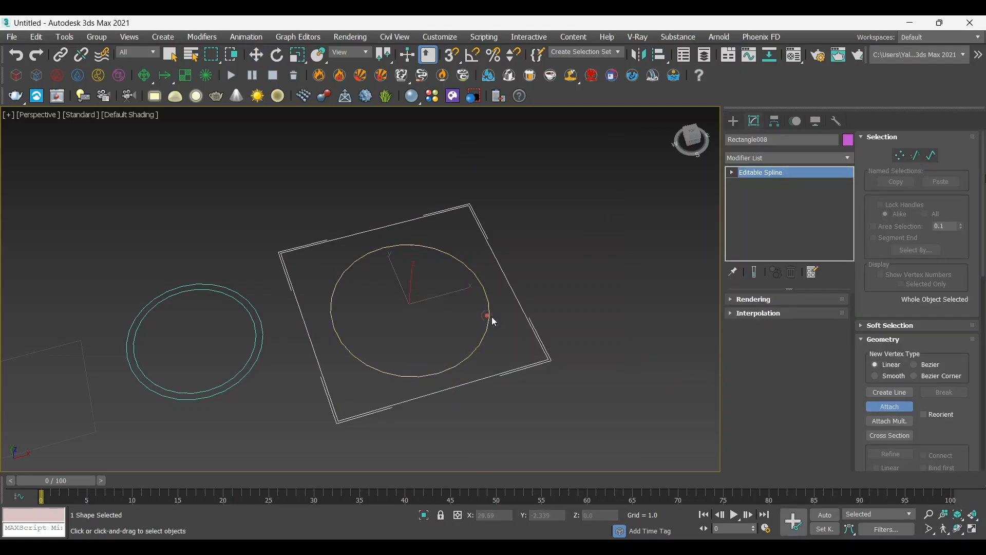
left_click(773, 159)
key("e")
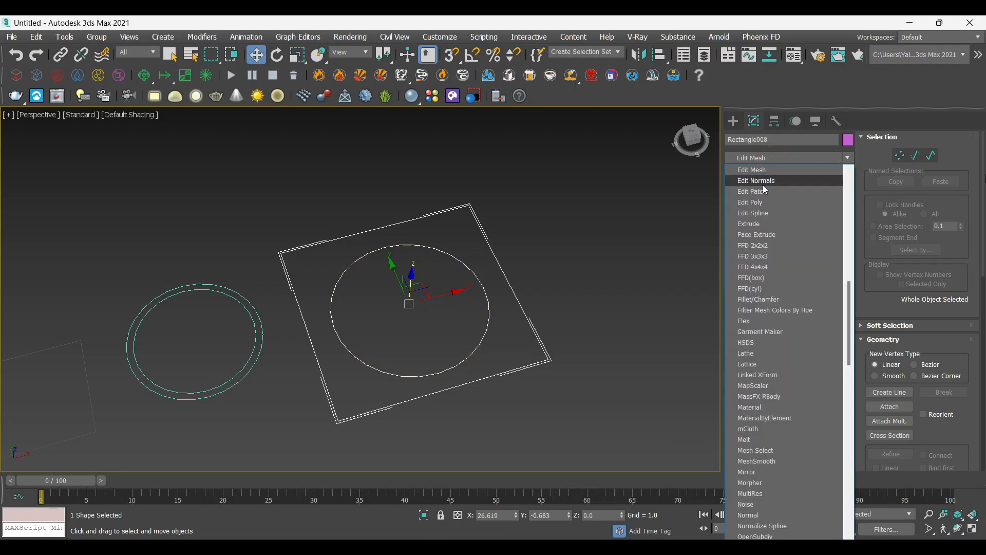
left_click(756, 224)
left_click(608, 297)
middle_click_drag(575, 306, 622, 339, "alt")
scroll(565, 266, "down", 6)
scroll(604, 319, "up", 2)
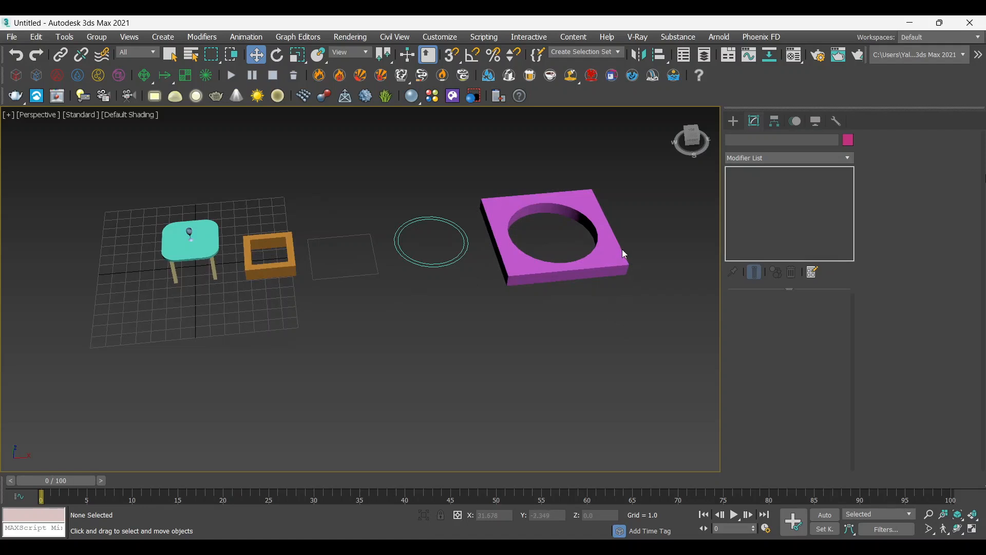
scroll(629, 248, "up", 3)
middle_click_drag(630, 249, 698, 287)
scroll(589, 248, "down", 3)
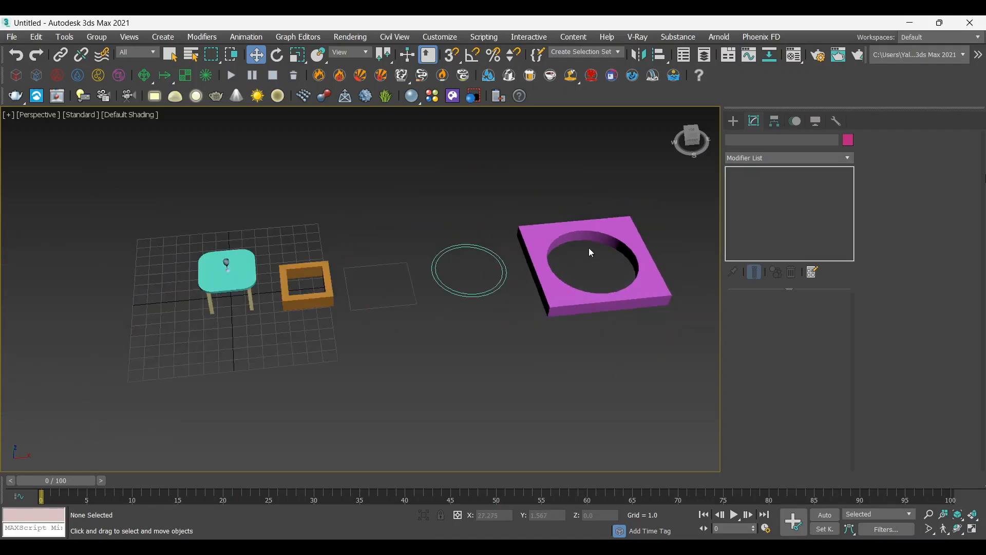